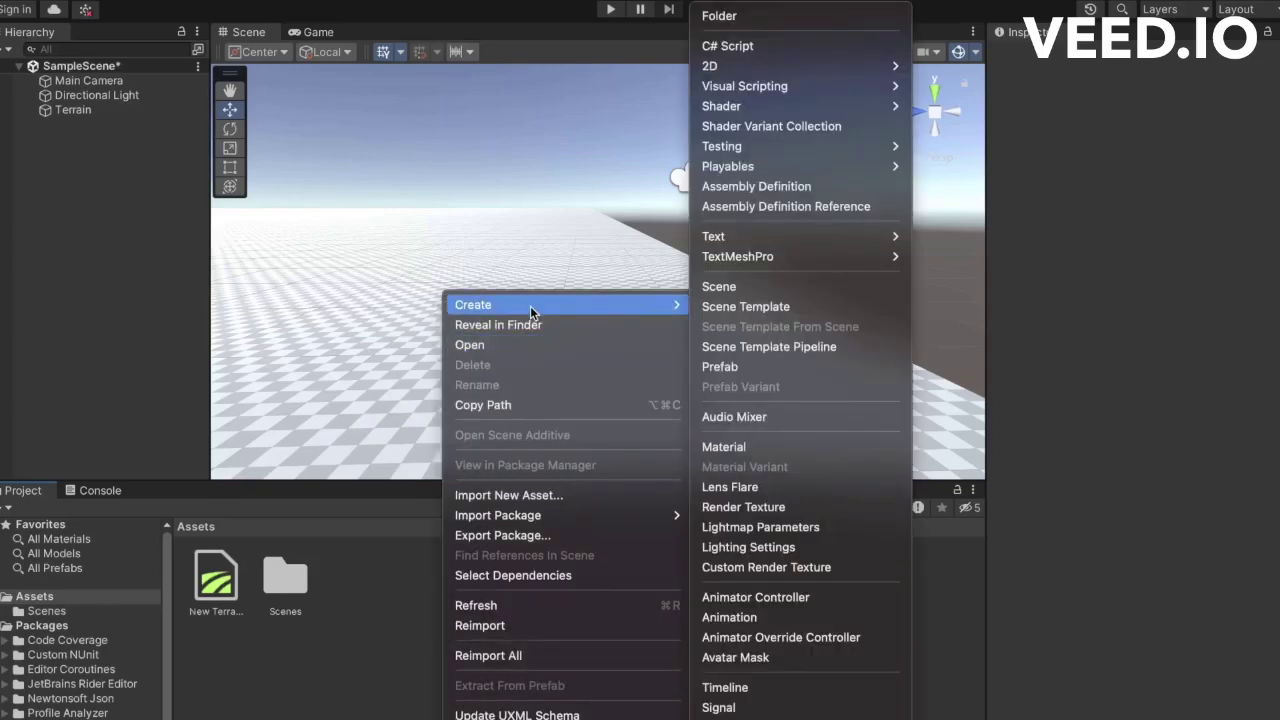
# Create a new C# script asset named PlayerController.
pyautogui.click(716, 50)
pyautogui.write('PlayerContr')
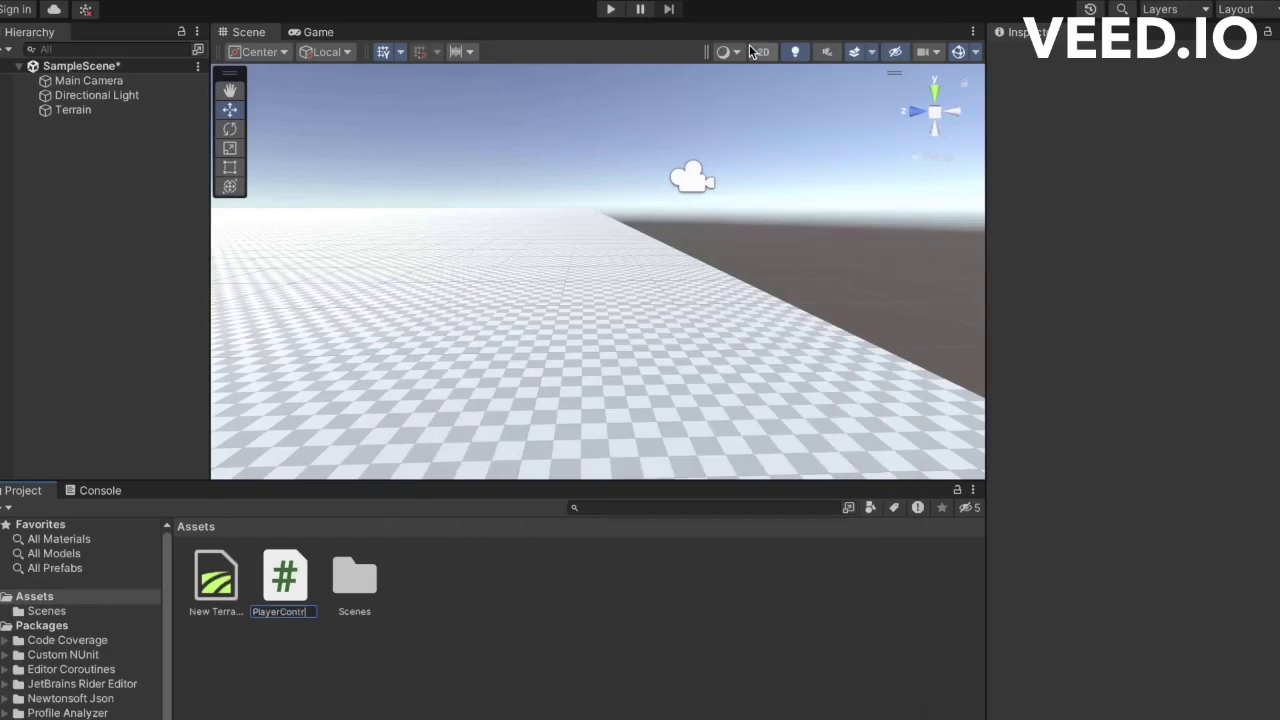
pyautogui.write('oller')
pyautogui.press('Return')
# Add a 3D capsule to the scene and frame it in the Scene view.
pyautogui.click(86, 163)
pyautogui.rightClick(66, 180)
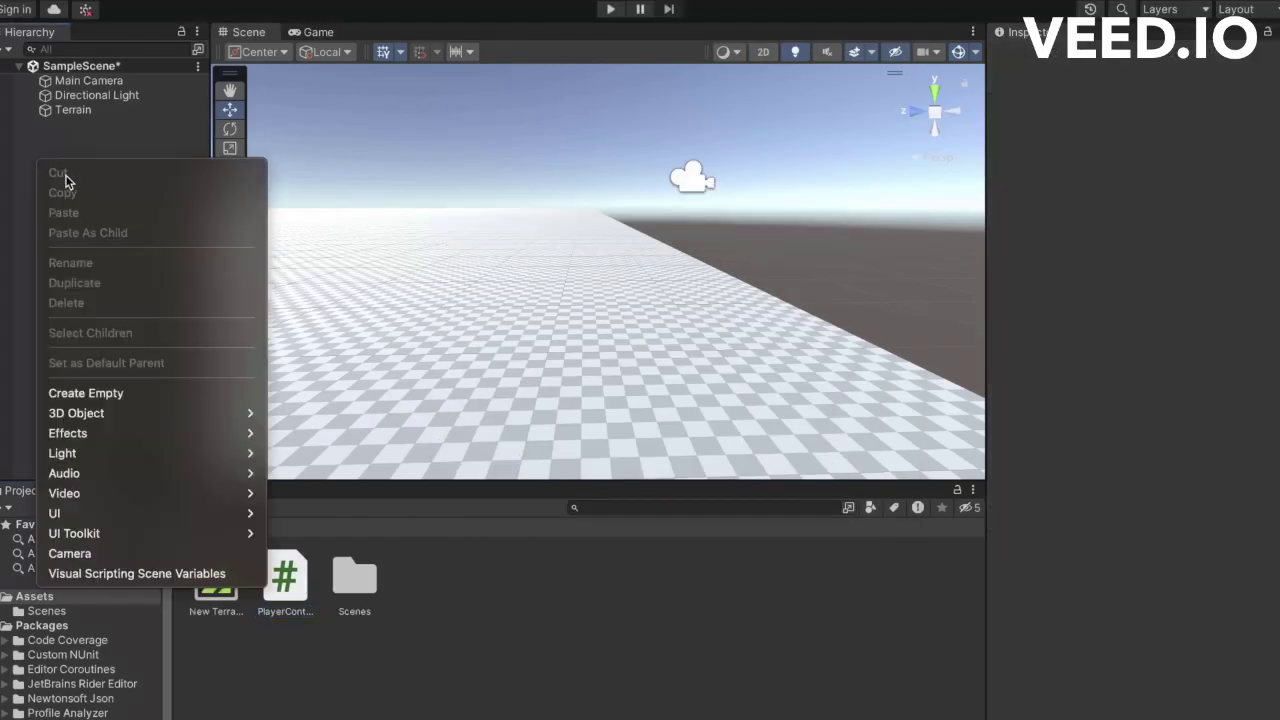
pyautogui.moveTo(76, 413)
pyautogui.click(349, 451)
pyautogui.press('f')
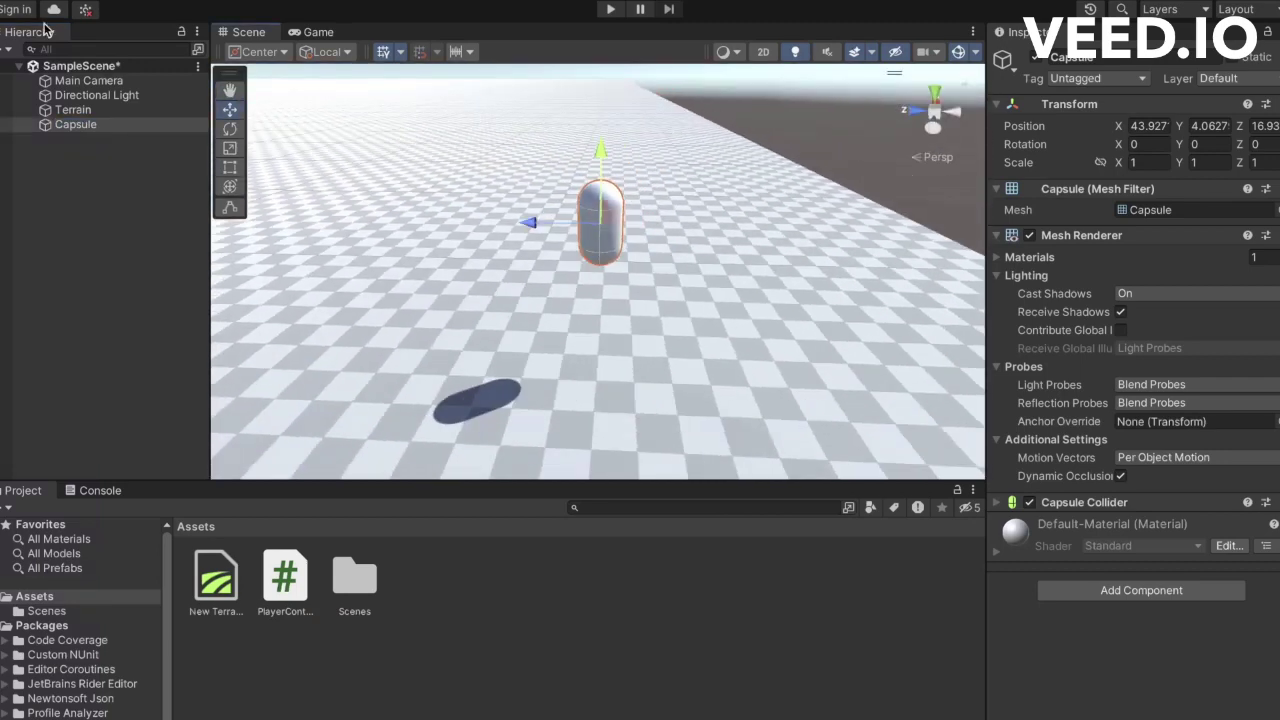
# Reposition the Main Camera close to the capsule, raised above and behind it.
pyautogui.click(88, 80)
pyautogui.click(1145, 126)
pyautogui.write('43')
pyautogui.click(1205, 126)
pyautogui.write('4')
pyautogui.click(1260, 125)
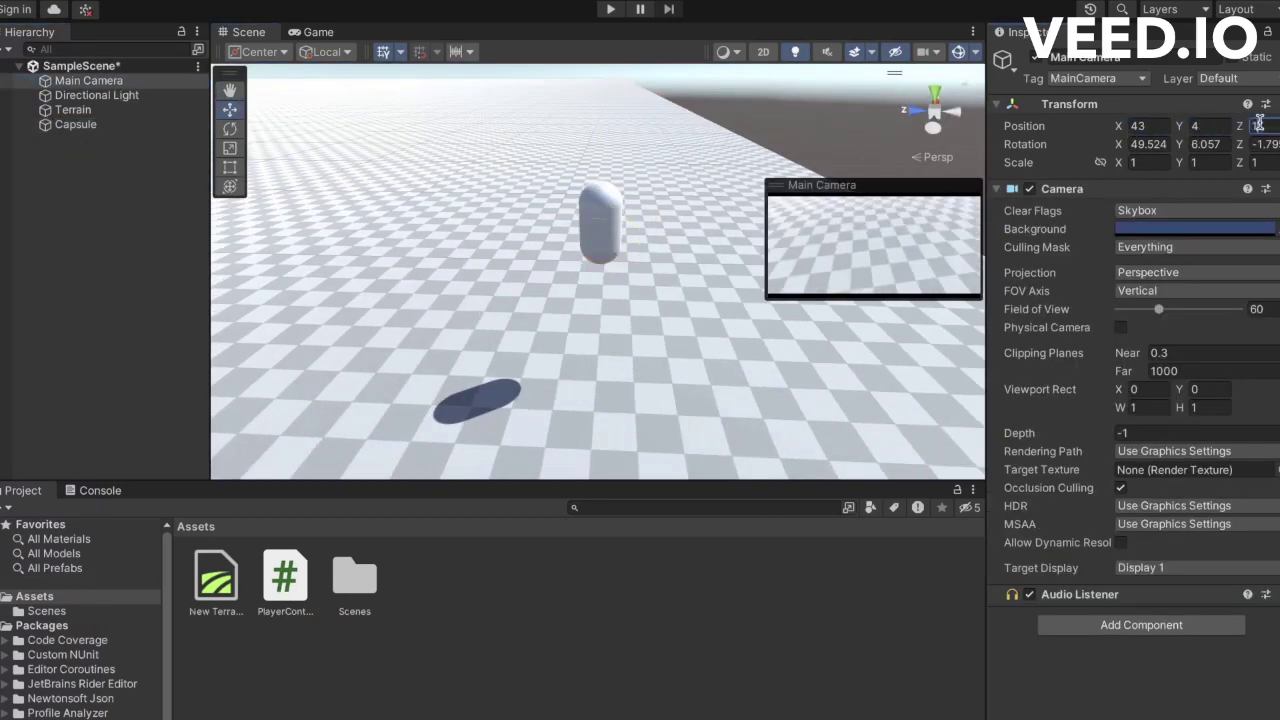
pyautogui.press('Return')
pyautogui.press('f')
pyautogui.moveTo(679, 284)
pyautogui.mouseDown()
pyautogui.moveTo(716, 207)
pyautogui.moveTo(163, 280)
pyautogui.mouseUp()
pyautogui.moveTo(443, 223)
pyautogui.mouseDown()
pyautogui.moveTo(709, 106)
pyautogui.moveTo(646, 104)
pyautogui.mouseUp()
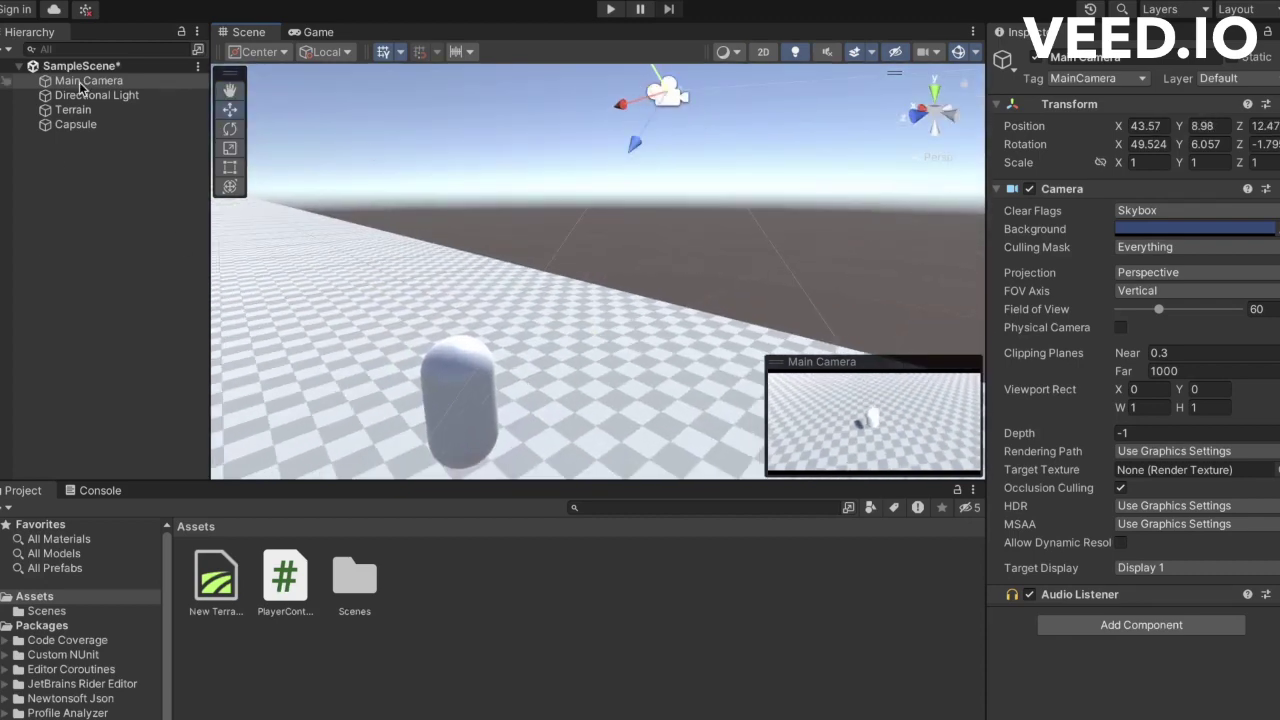
# Rename the capsule to Player.
pyautogui.click(76, 124)
pyautogui.click(1238, 78)
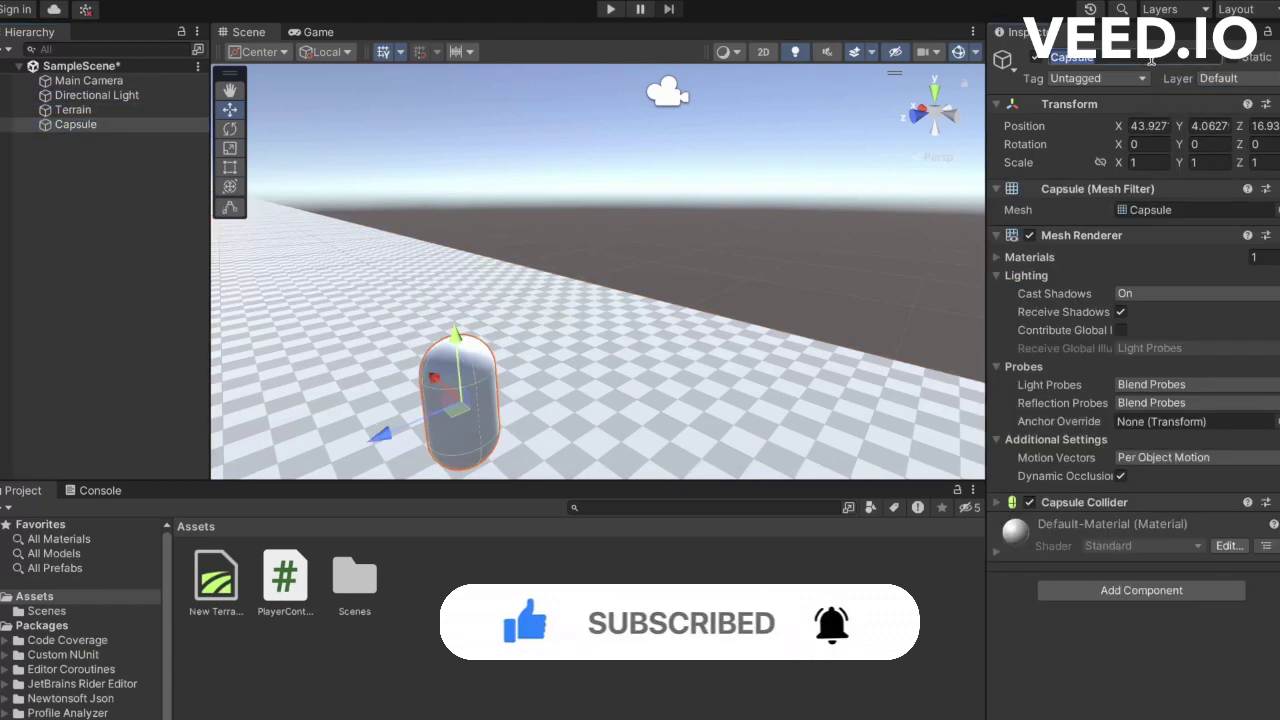
pyautogui.write('Player')
pyautogui.press('Return')
# Add a Character Controller component to Player.
pyautogui.click(1141, 590)
pyautogui.write('char')
pyautogui.click(1100, 580)
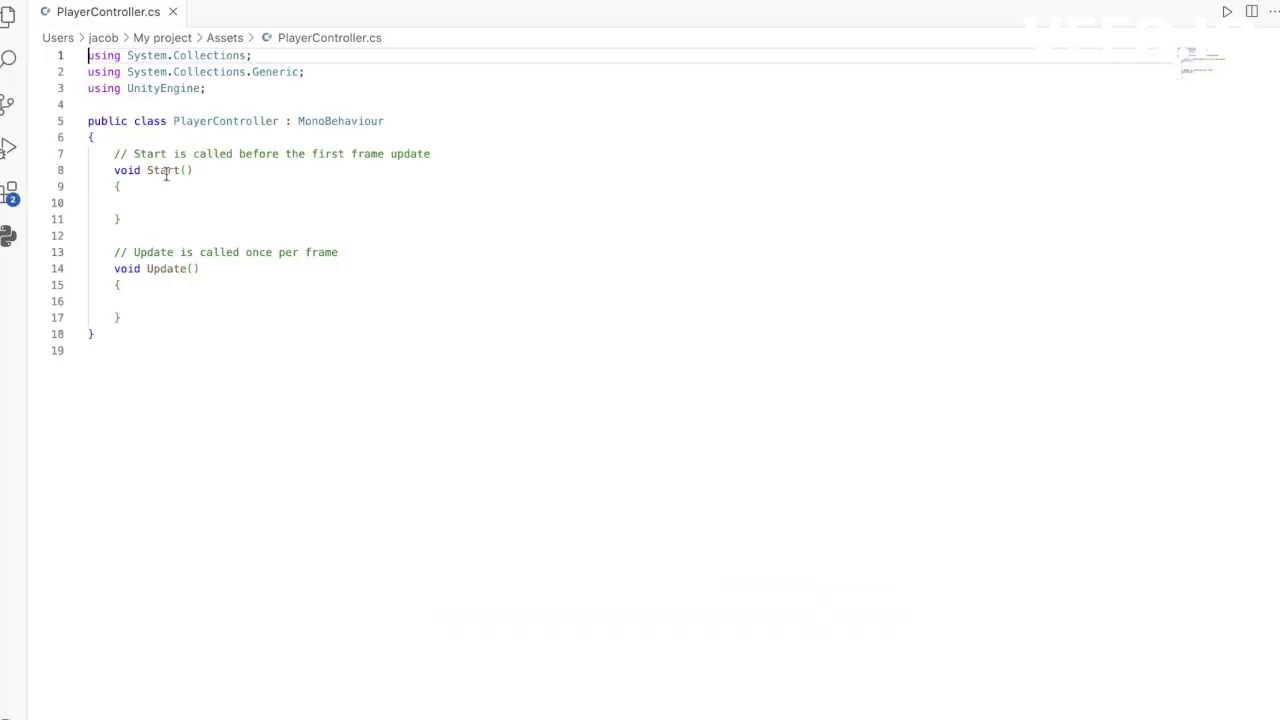
# Delete the default Start and Update methods and the leftover comment from PlayerController.
pyautogui.moveTo(114, 170); pyautogui.dragTo(121, 318)
pyautogui.press('BackSpace')
pyautogui.moveTo(430, 154); pyautogui.dragTo(113, 154)
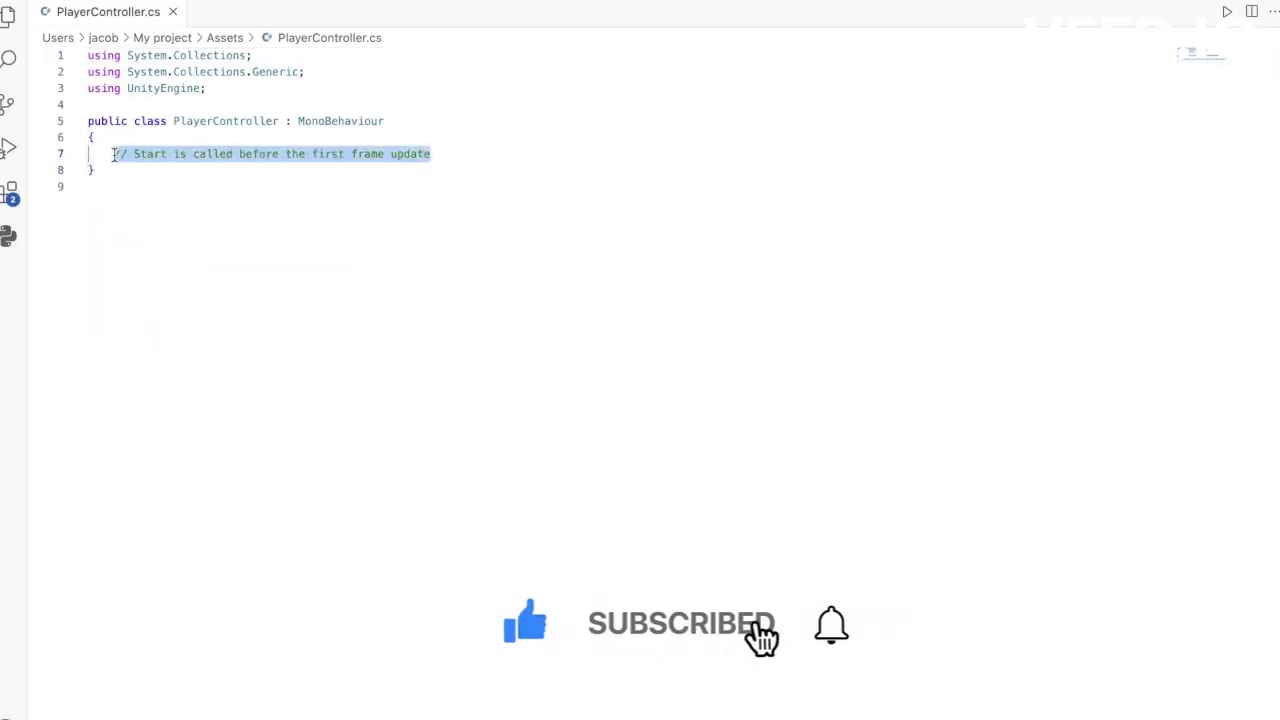
pyautogui.press('BackSpace')
pyautogui.press('Up')
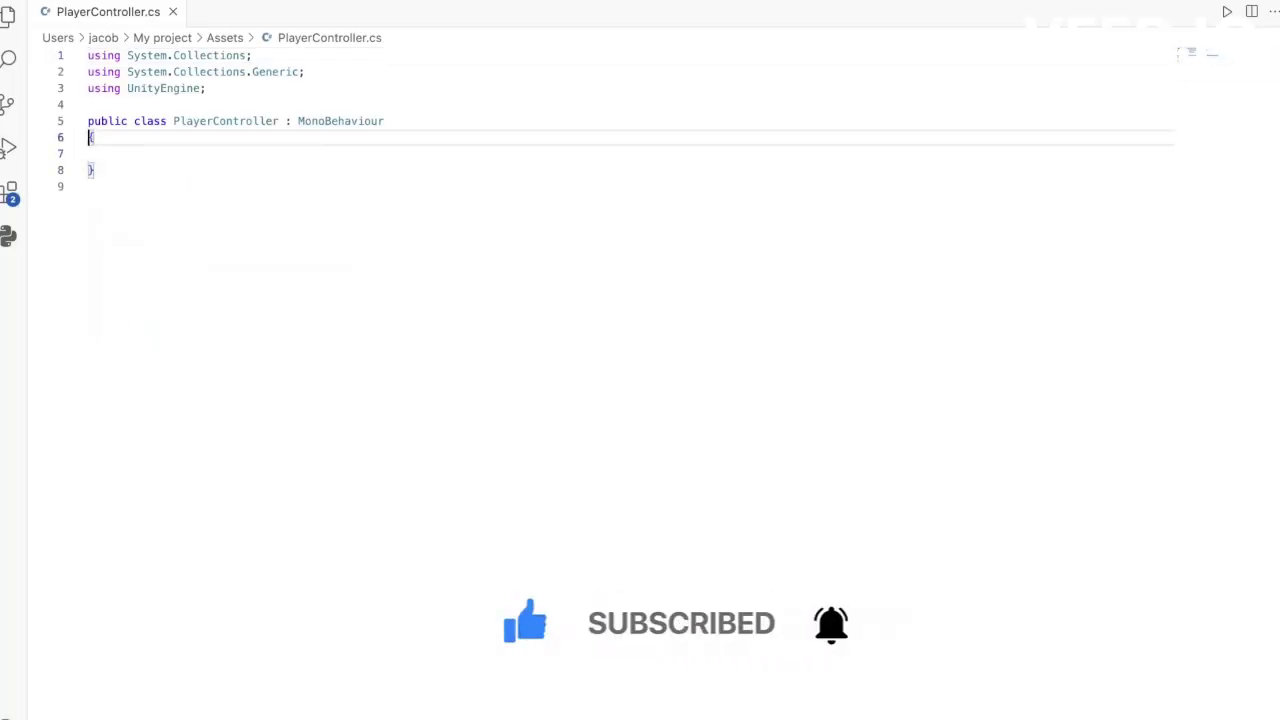
pyautogui.press('BackSpace')
pyautogui.press('Down')
# Add a Camera header with a cam Transform, lockCursor bool, and lockSensitivity ranged 0.1f–10.
pyautogui.write('[Header')
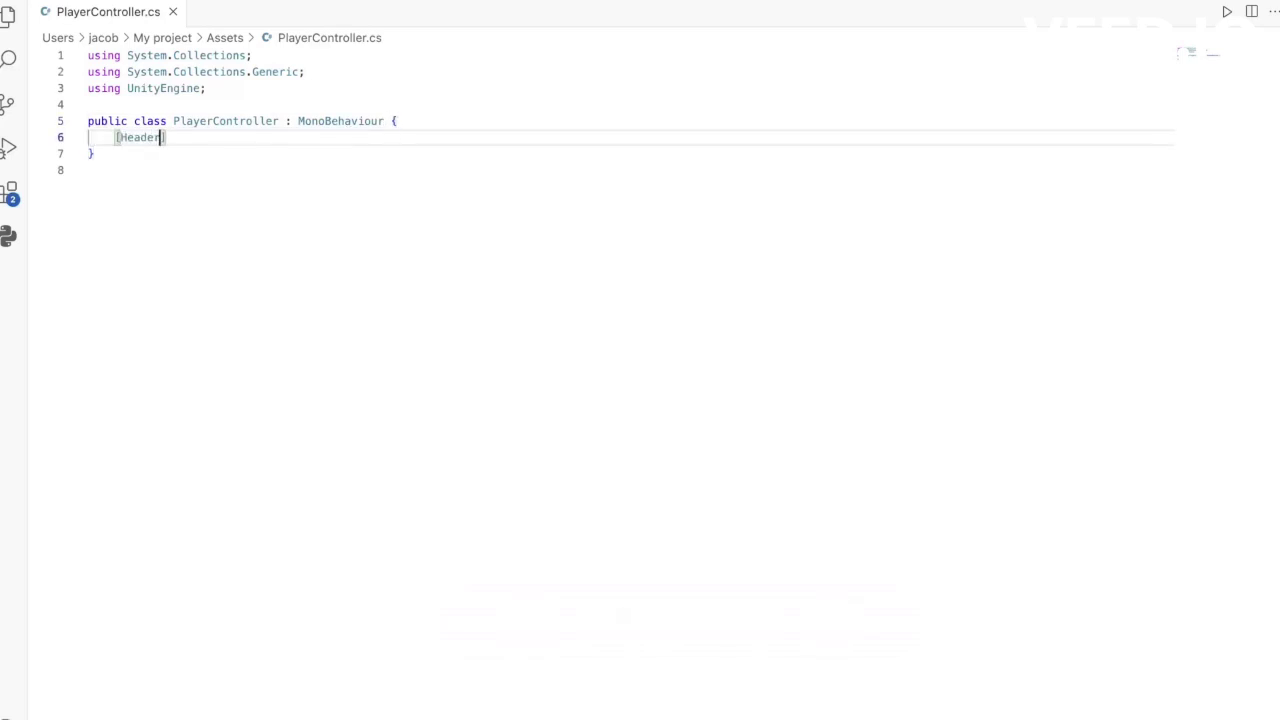
pyautogui.write('("Camera')
pyautogui.press('End')
pyautogui.press('Return')
pyautogui.write('public')
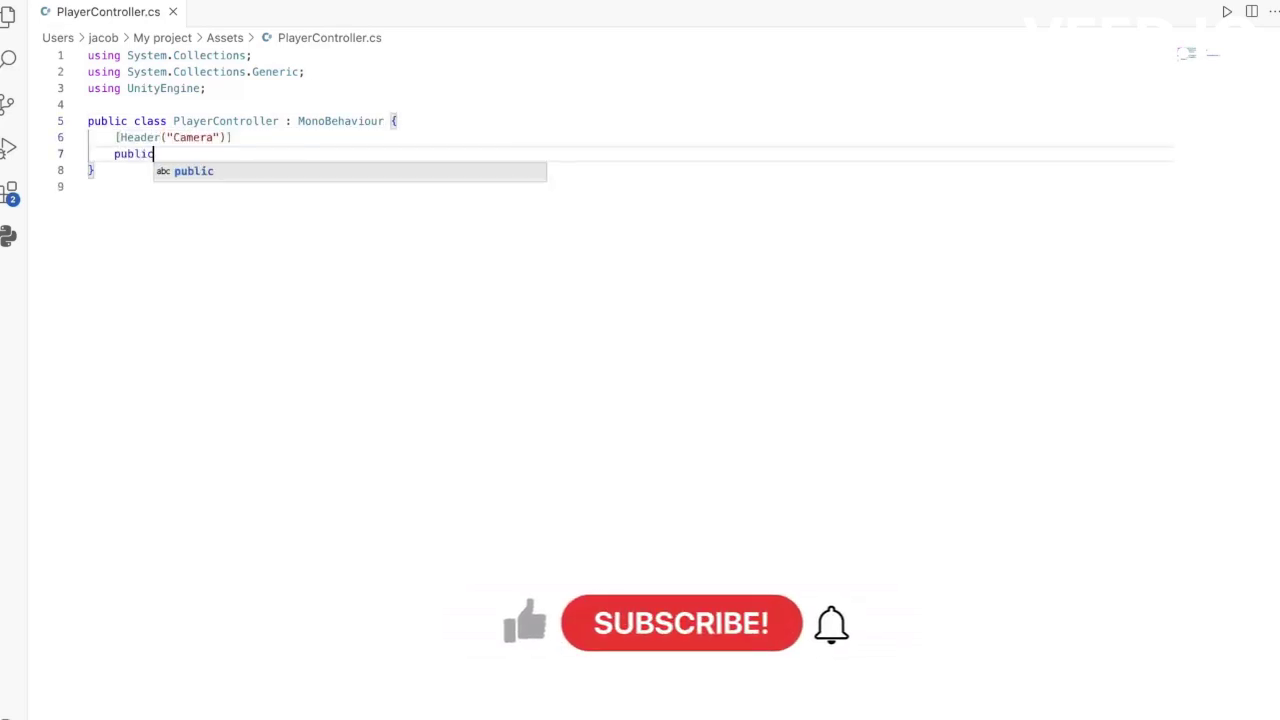
pyautogui.write(' Transform cam;')
pyautogui.press('Return')
pyautogui.write('public book lo')
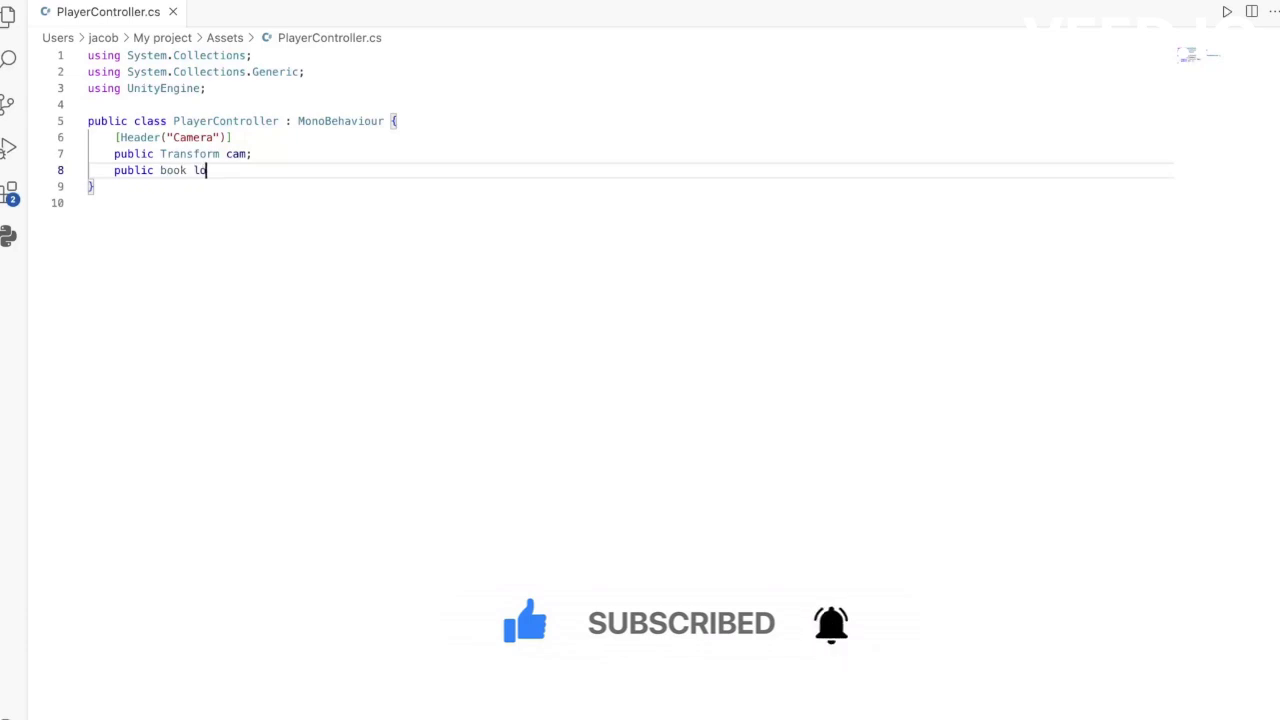
pyautogui.write('ckCursor;')
pyautogui.press('Return')
pyautogui.press('Return')
pyautogui.write('[Range(')
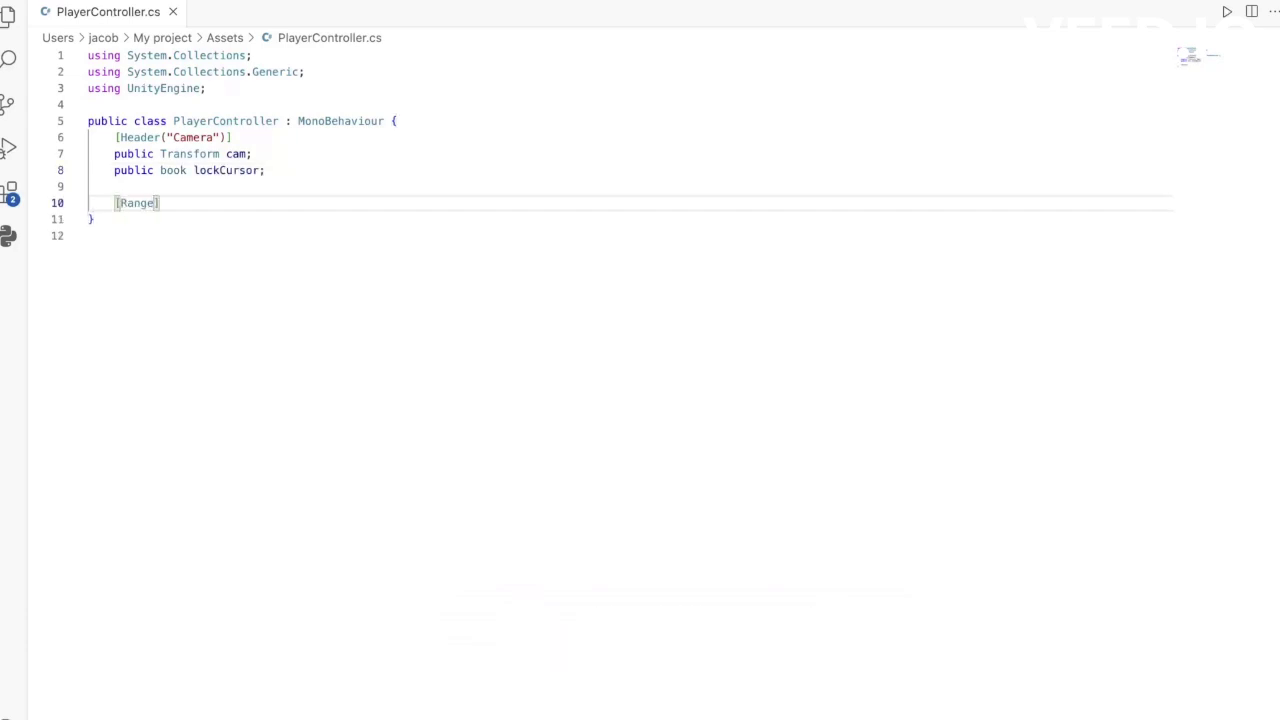
pyautogui.write('0.1f, 10)')
pyautogui.write('] public float lockSensitivity')
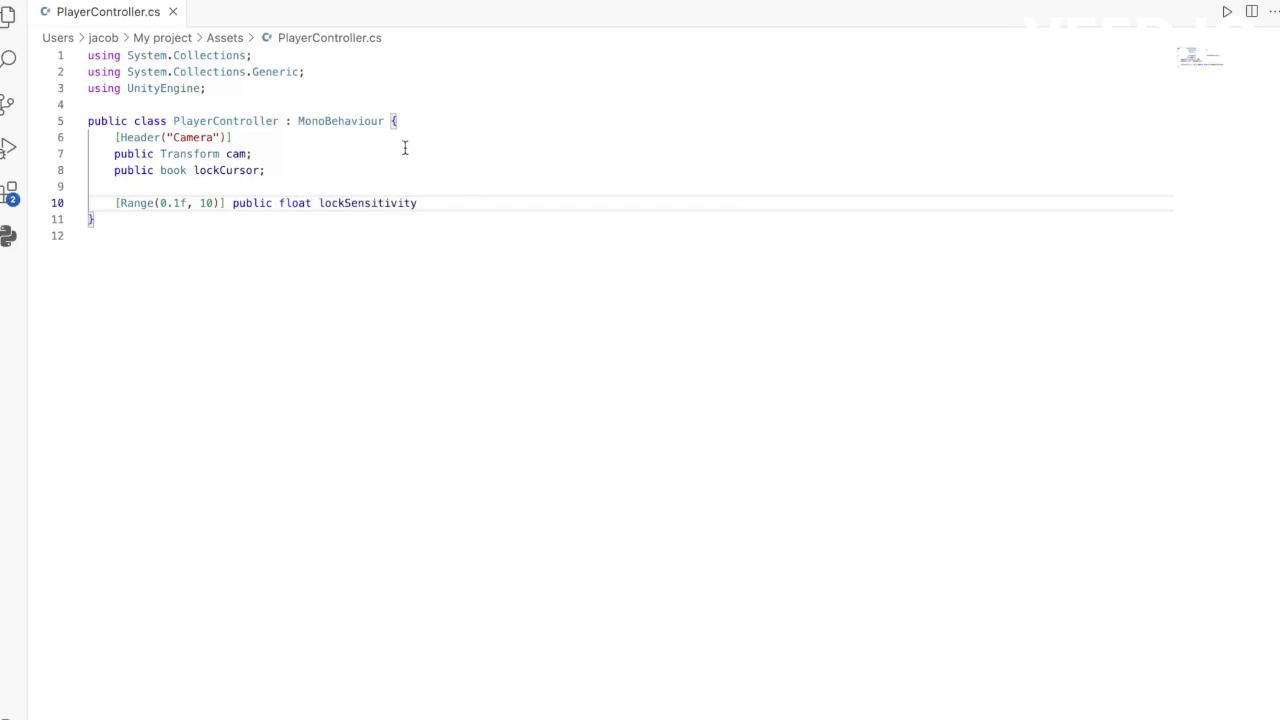
# Declare maxUpRotation, maxDownRotation and private xRotation = 0, then add a Movement header.
pyautogui.press('Return')
pyautogui.press('Return')
pyautogui.write('public float')
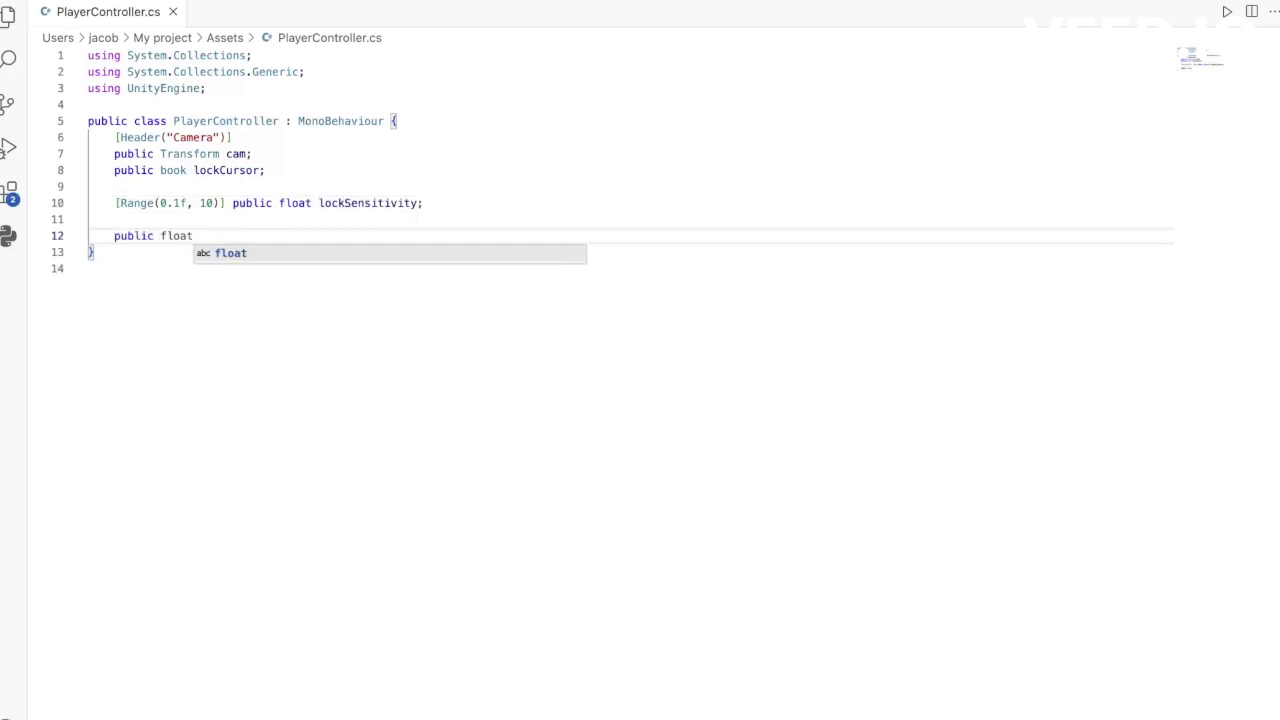
pyautogui.write(' maxUpRotation;')
pyautogui.press('Return')
pyautogui.write('public flow')
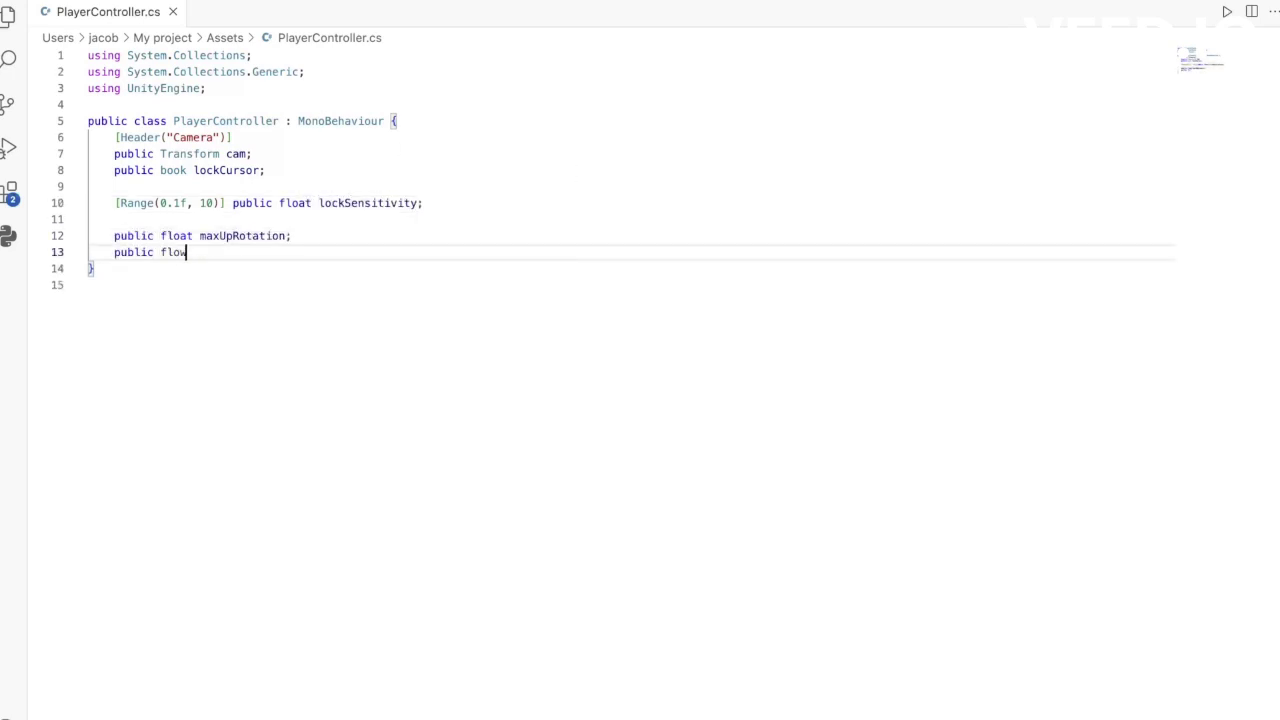
pyautogui.write('maxDownRotation;')
pyautogui.press('Return')
pyautogui.press('Return')
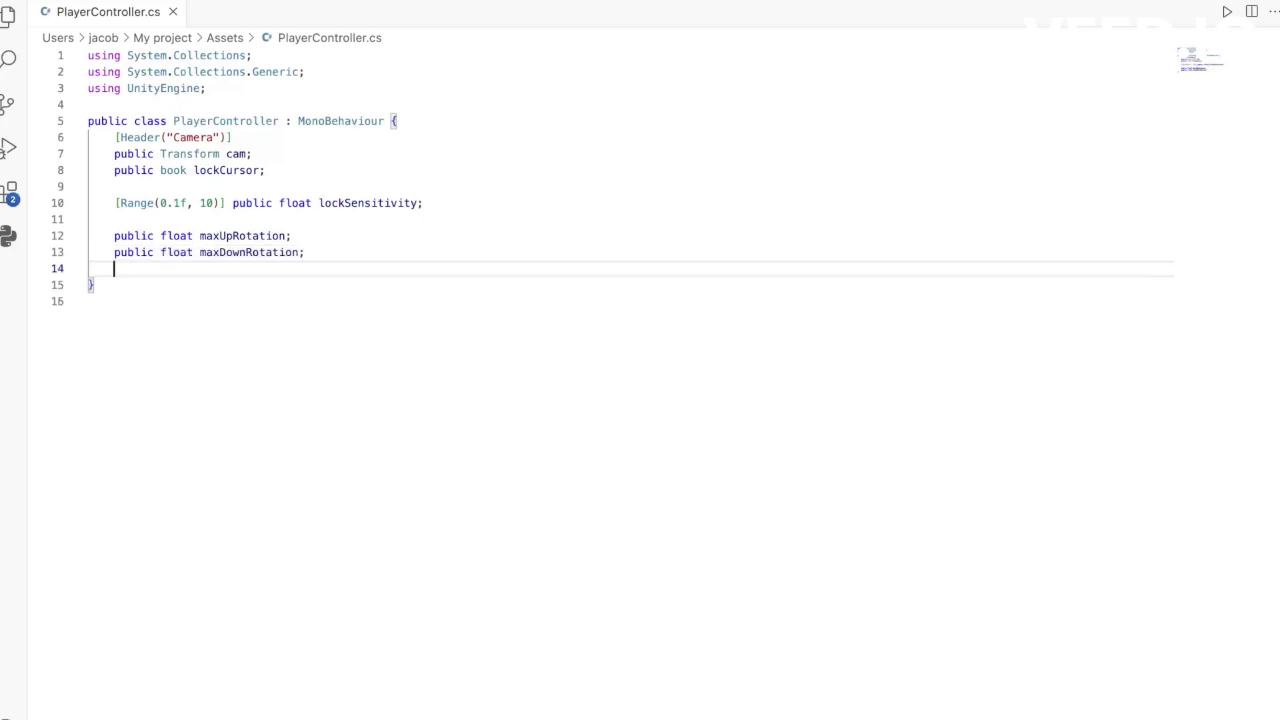
pyautogui.write('private float xRotation')
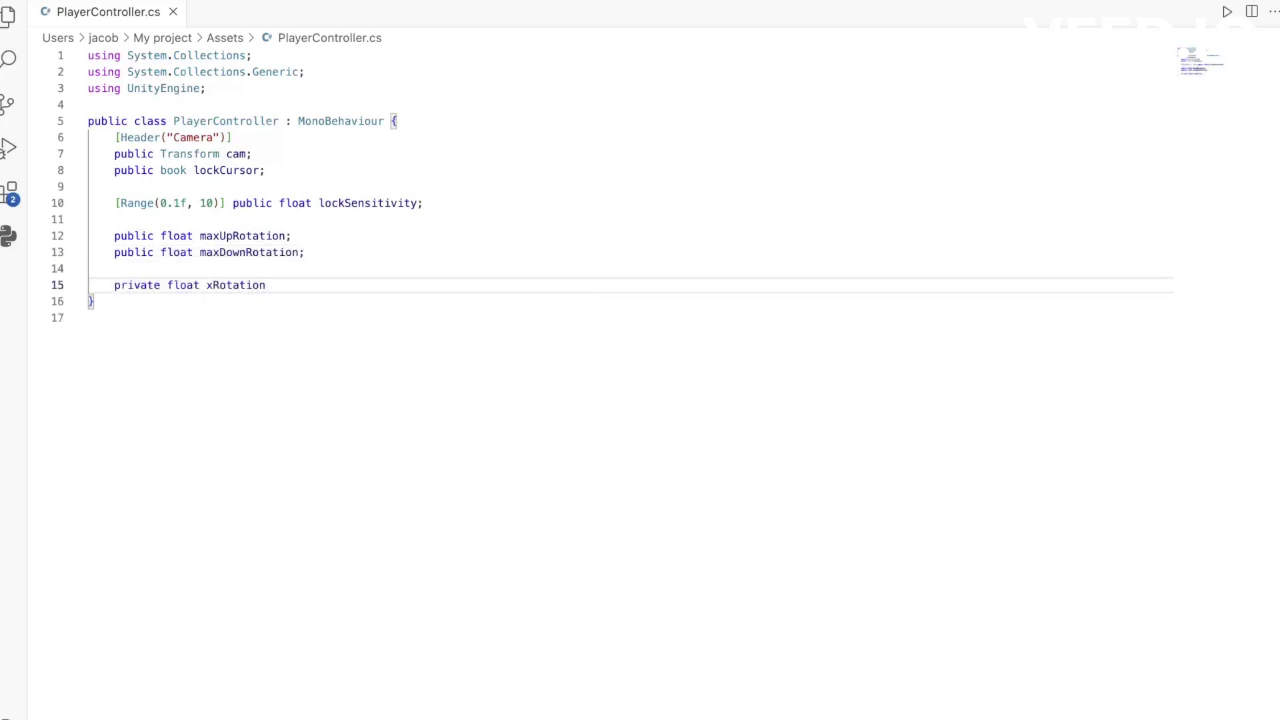
pyautogui.press('Return')
pyautogui.press('Return')
pyautogui.write('[Header("Mo')
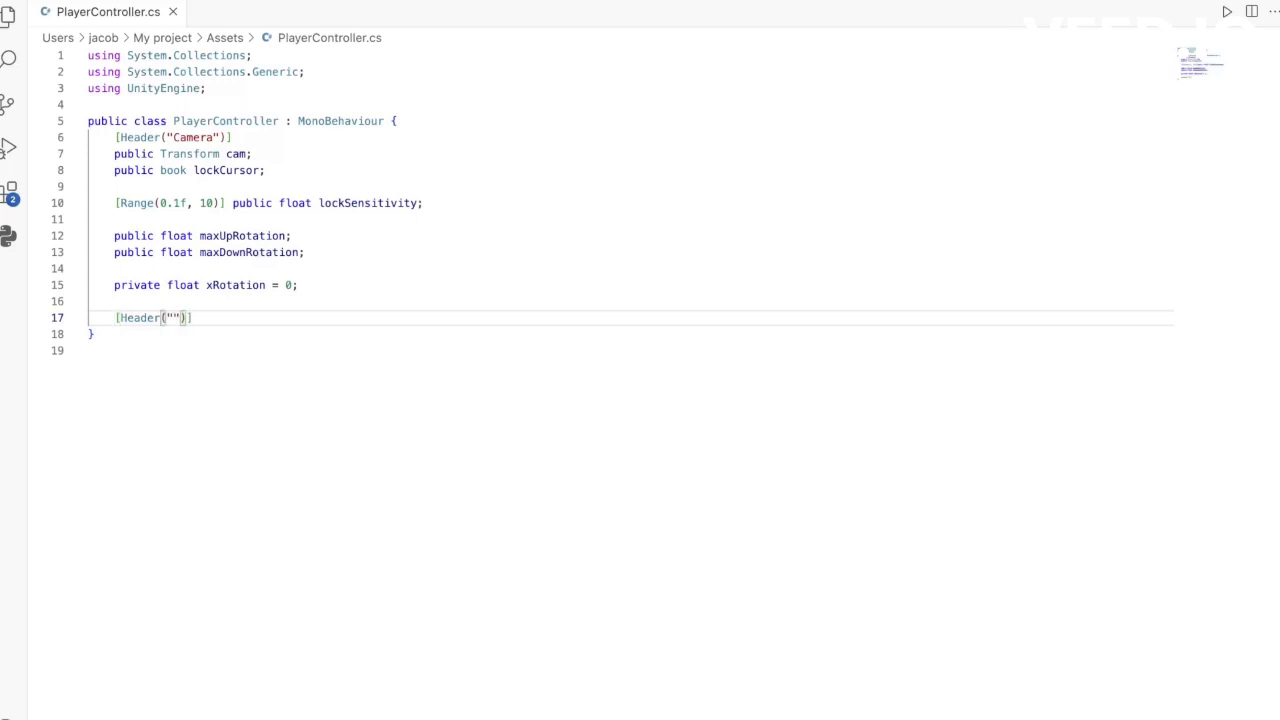
pyautogui.write('vement")]')
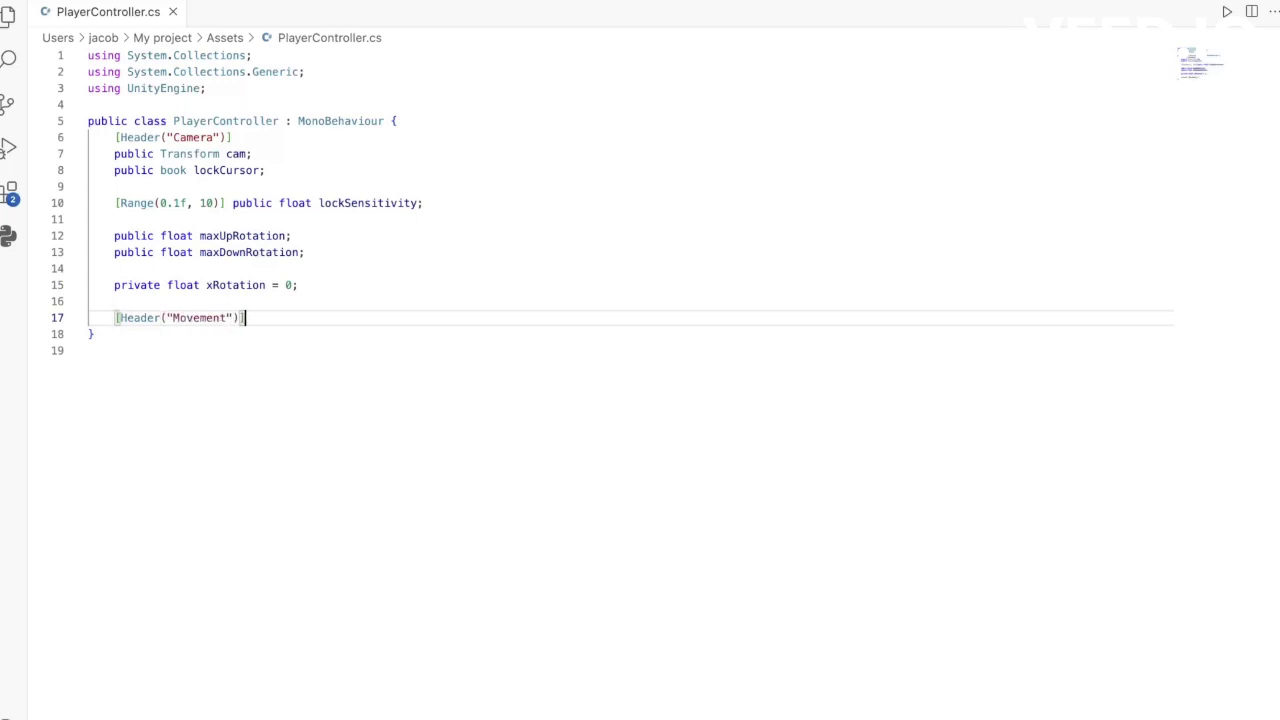
# Declare a CharacterController controller field and a commented walkSpeed ranged 0.5f–15.
pyautogui.press('Return')
pyautogui.write('public Character')
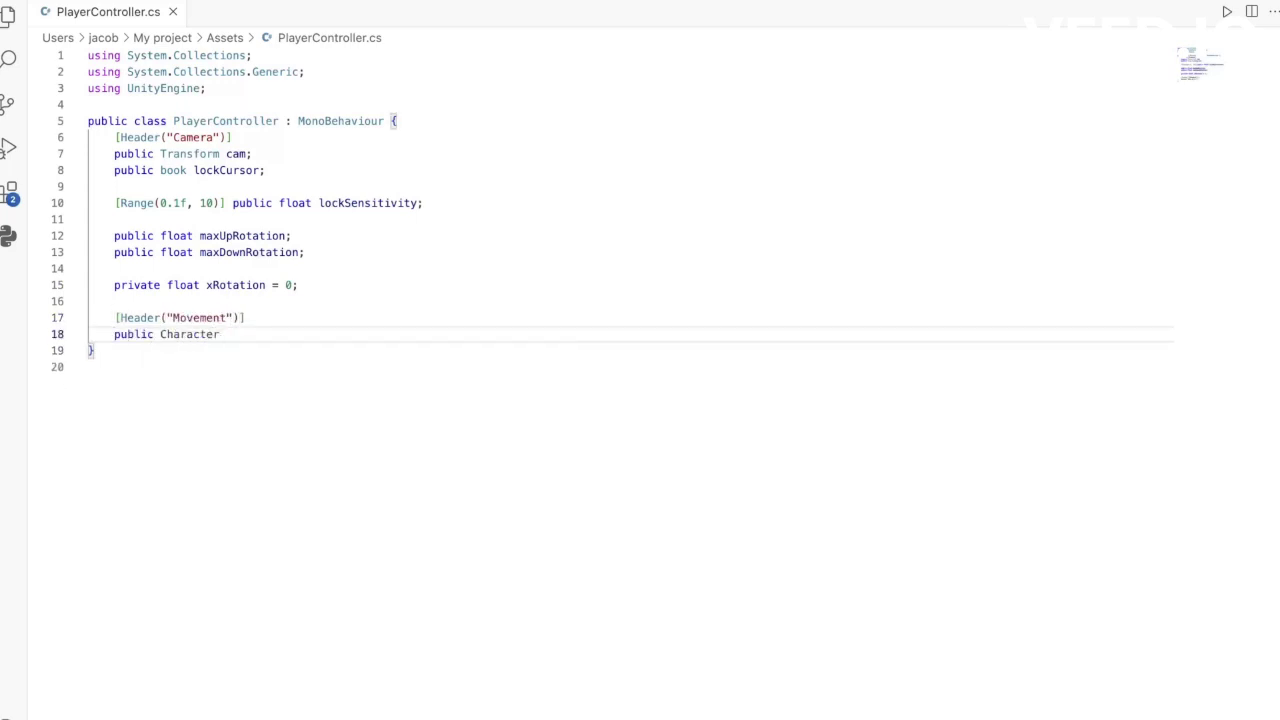
pyautogui.write('Controller controller;')
pyautogui.press('Return')
pyautogui.press('Return')
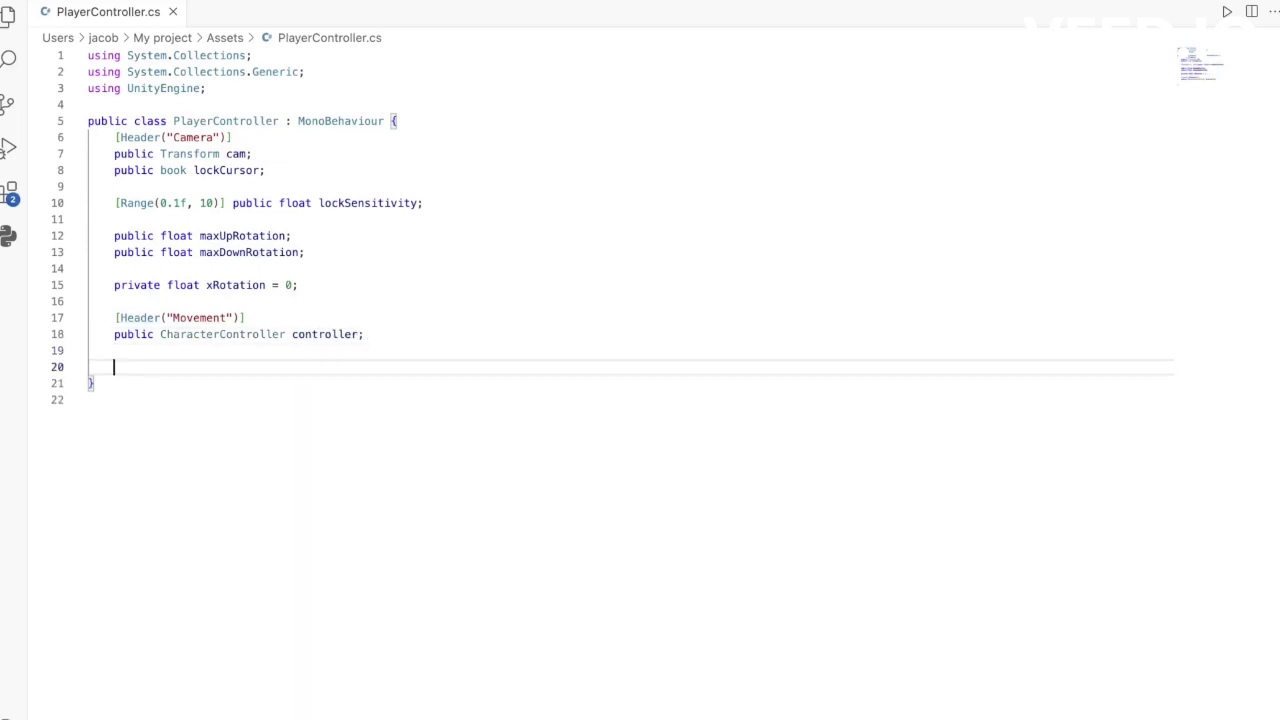
pyautogui.write('//Speed of forwards and')
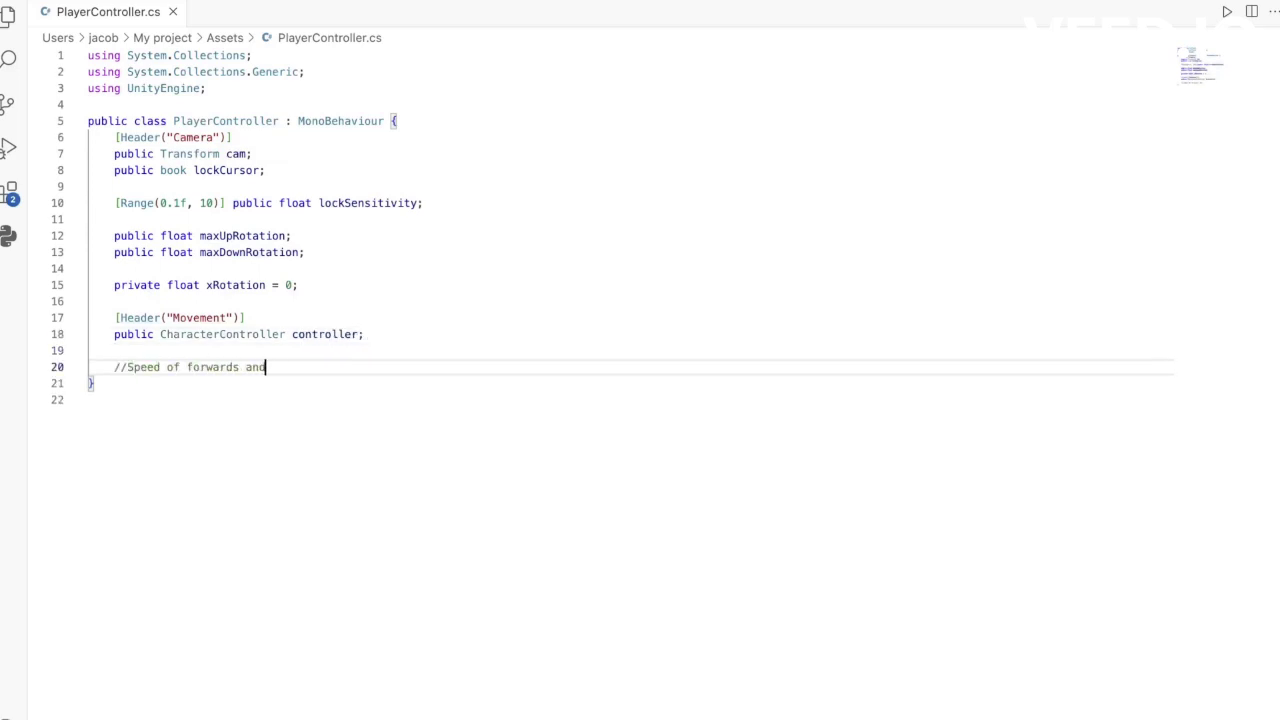
pyautogui.write(' backwards player movement')
pyautogui.press('Return')
pyautogui.write('[Rang')
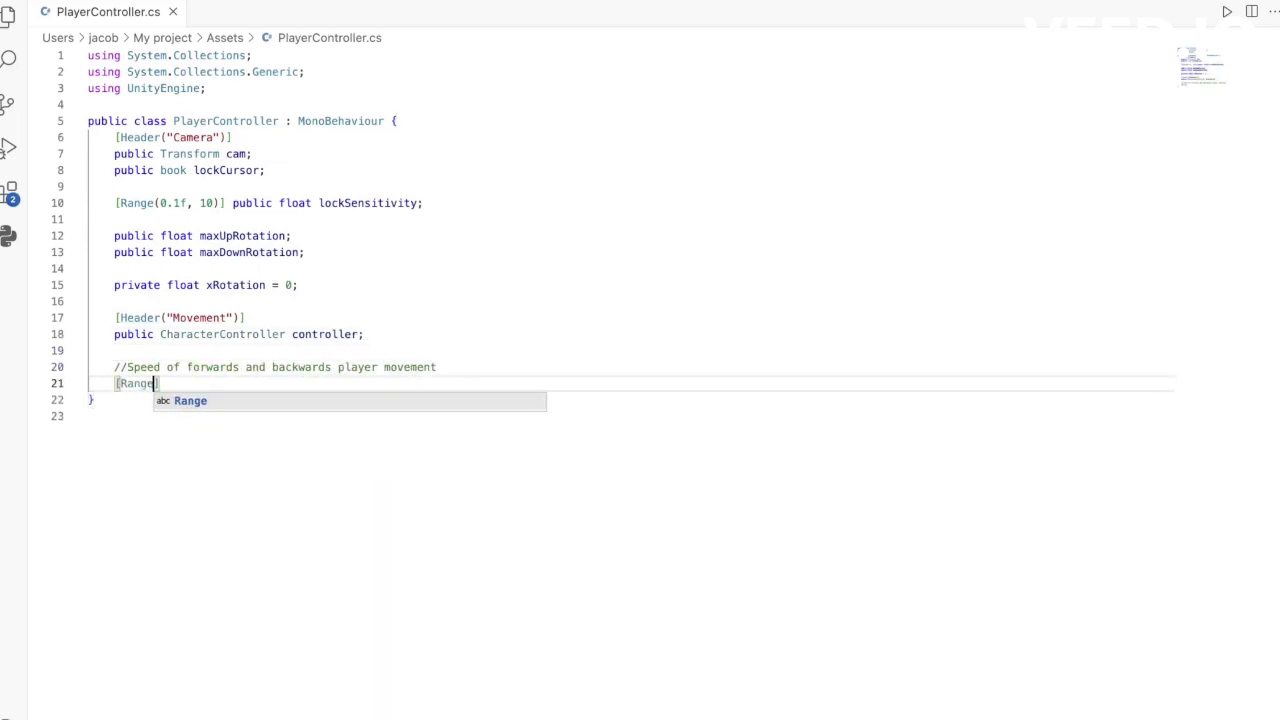
pyautogui.write('e(0.5f, 15)]')
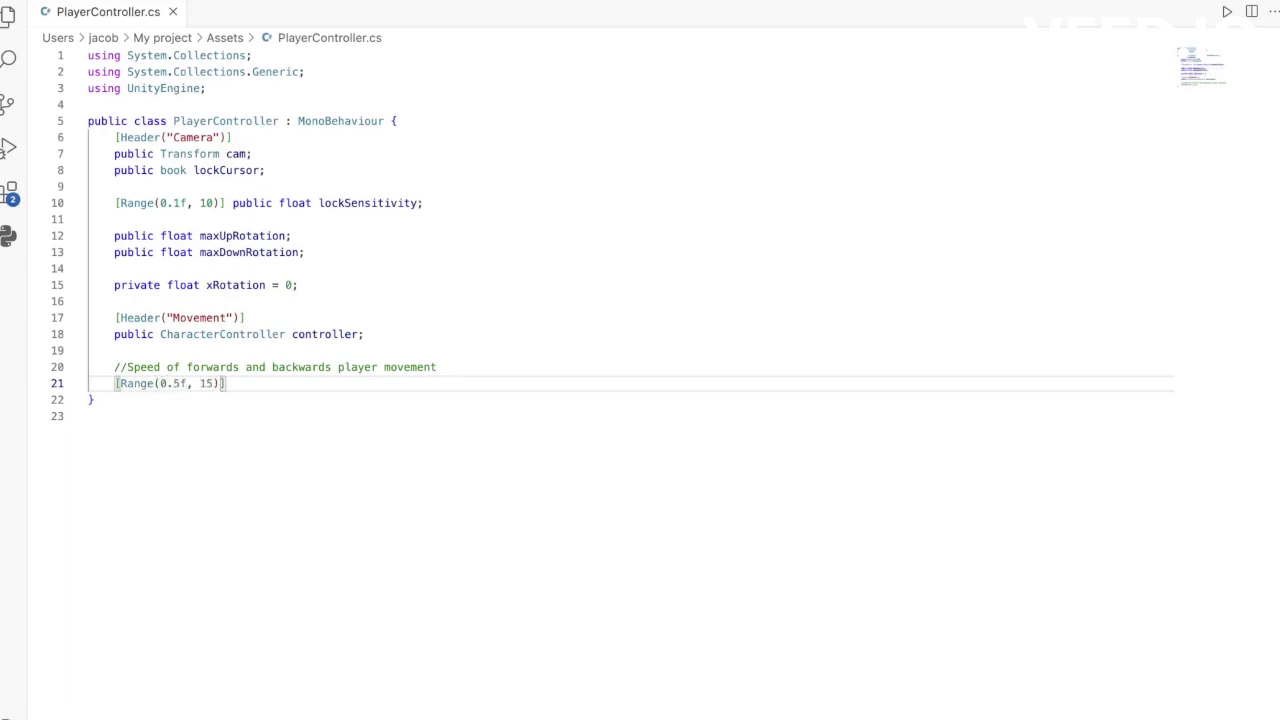
pyautogui.write(' public float walkSp')
pyautogui.write('eed;')
# Raise walkSpeed's range maximum to 20 and add a commented strafeSpeed field ranged 0.5f–15.
pyautogui.press('Return')
pyautogui.press('Return')
pyautogui.write('//Speed of pla')
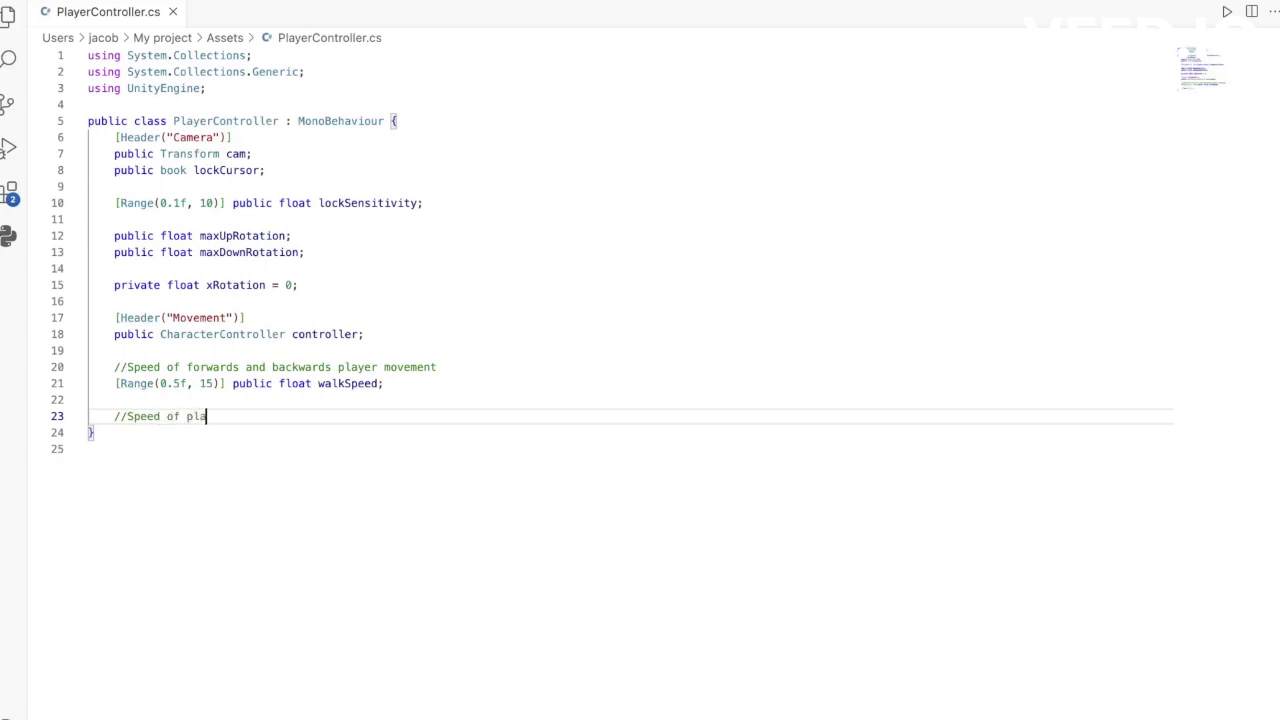
pyautogui.write('yer moving sideways')
pyautogui.press('Return')
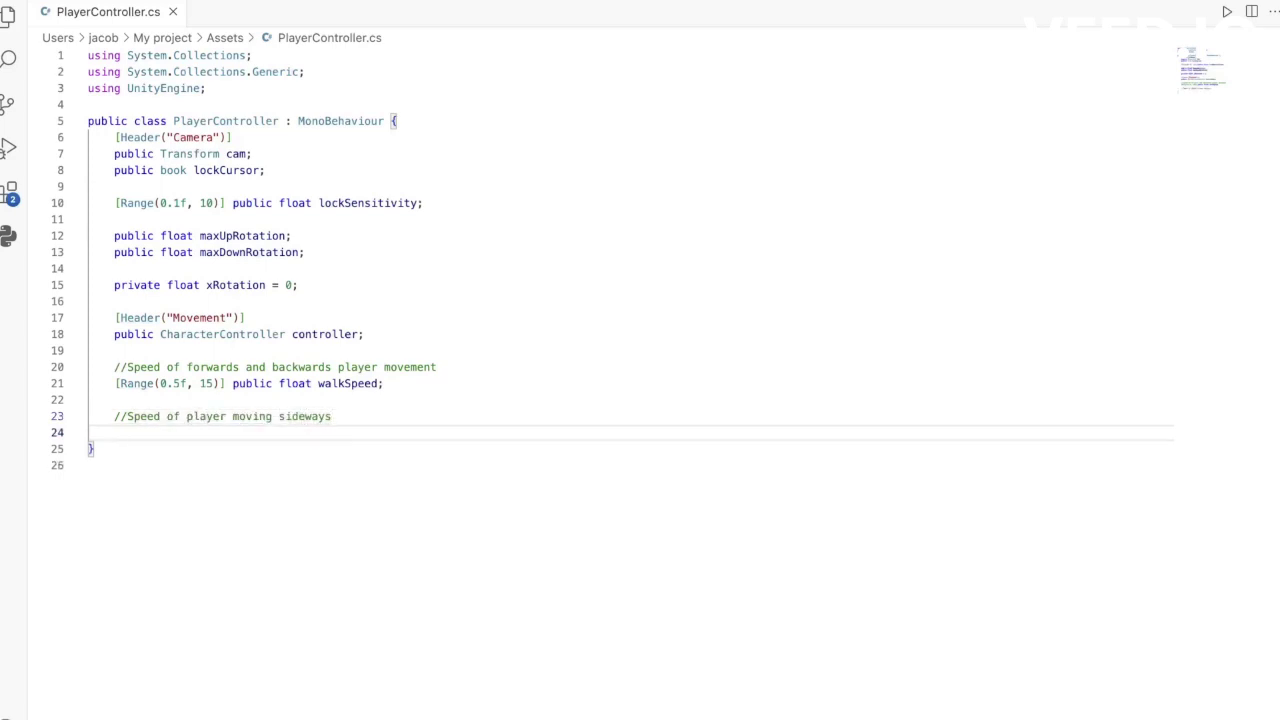
pyautogui.write('[Range(0')
pyautogui.write('.5f, 15')
pyautogui.doubleClick(207, 383)
pyautogui.write('20')
pyautogui.click(237, 432)
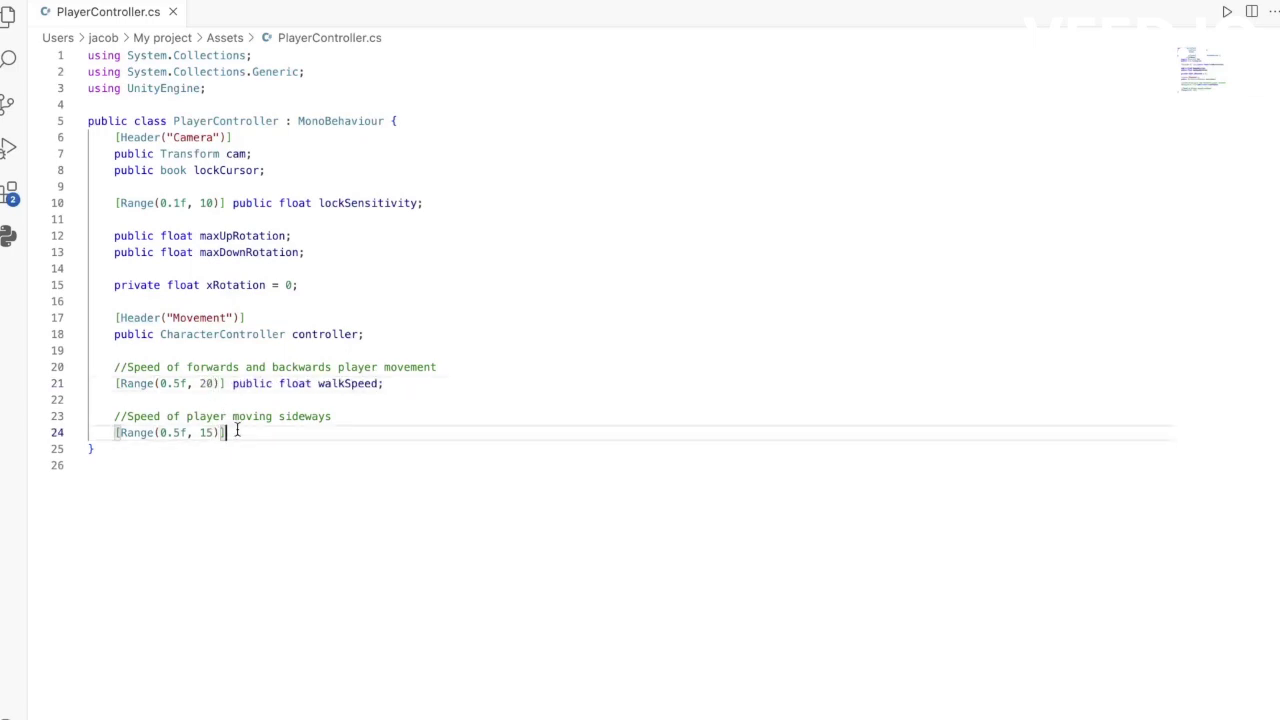
pyautogui.write('public float st')
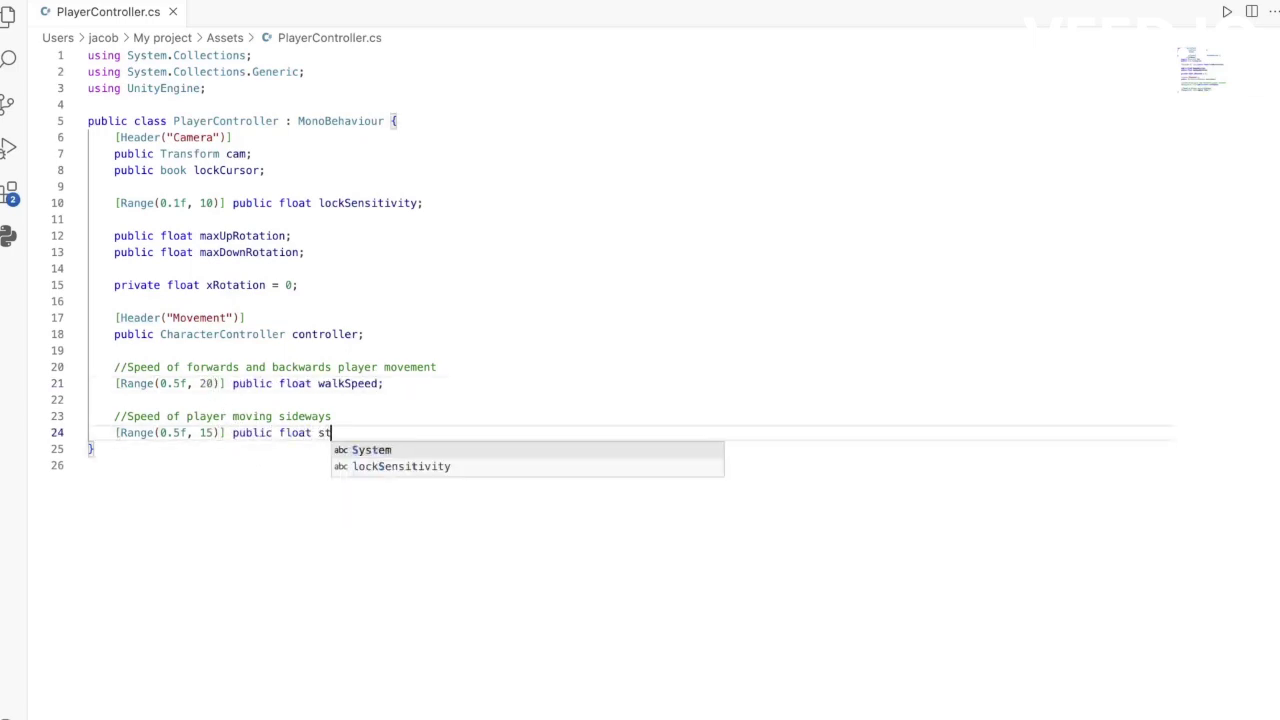
pyautogui.write('rafeSpeed;')
# Add a KeyCode sprintKey field and a sprintFactor field ranged 1–3.
pyautogui.press('Return')
pyautogui.press('Return')
pyautogui.write('public k')
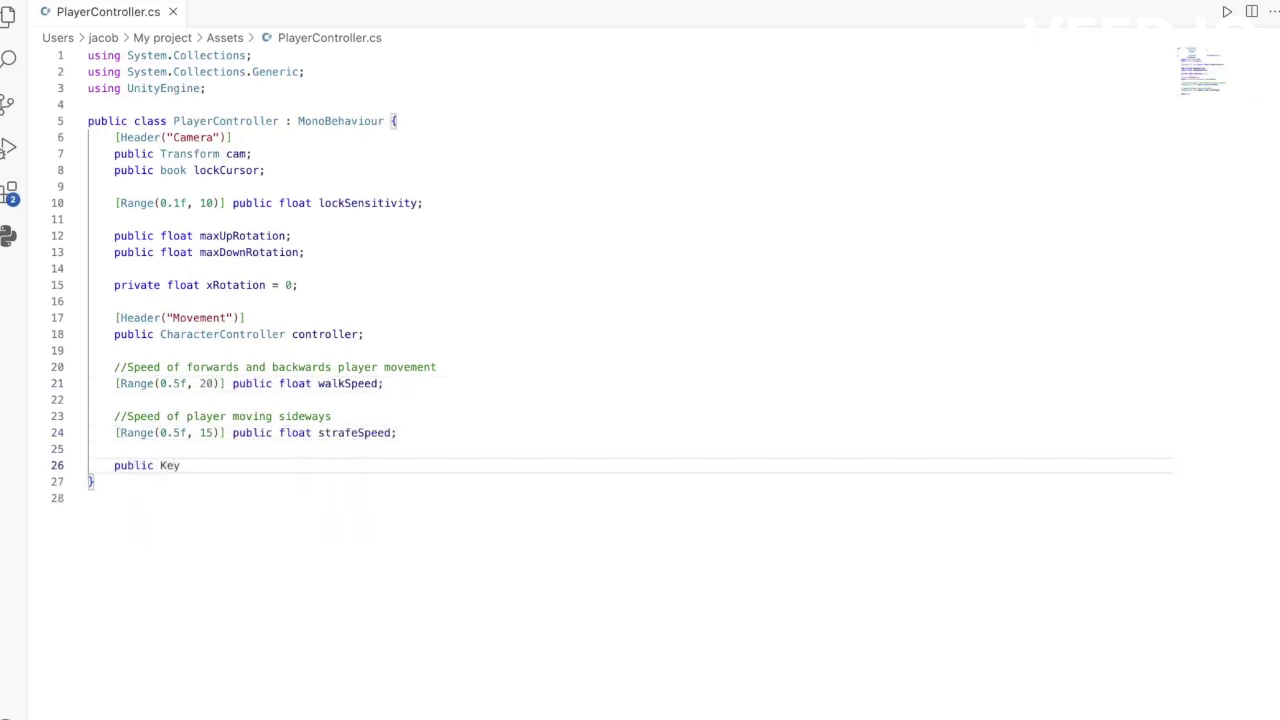
pyautogui.write(' sprintKey;')
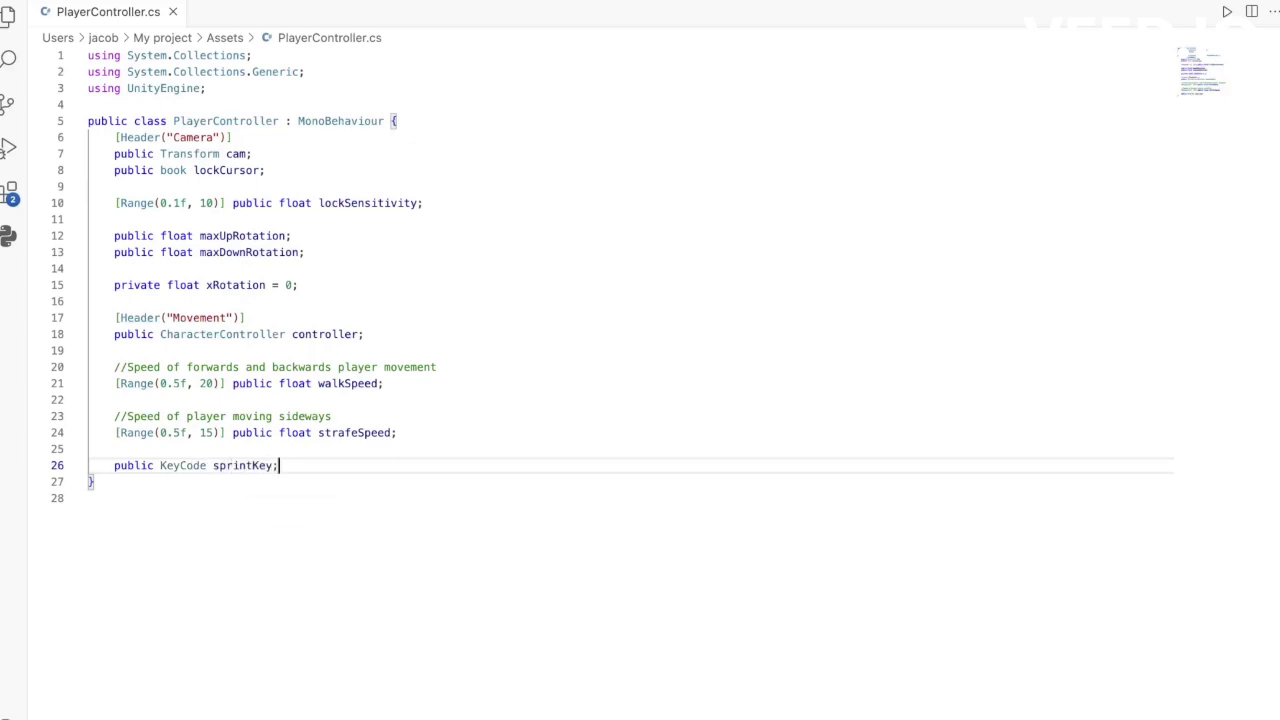
pyautogui.press('Return')
pyautogui.press('Return')
pyautogui.write('[Range(1, 3')
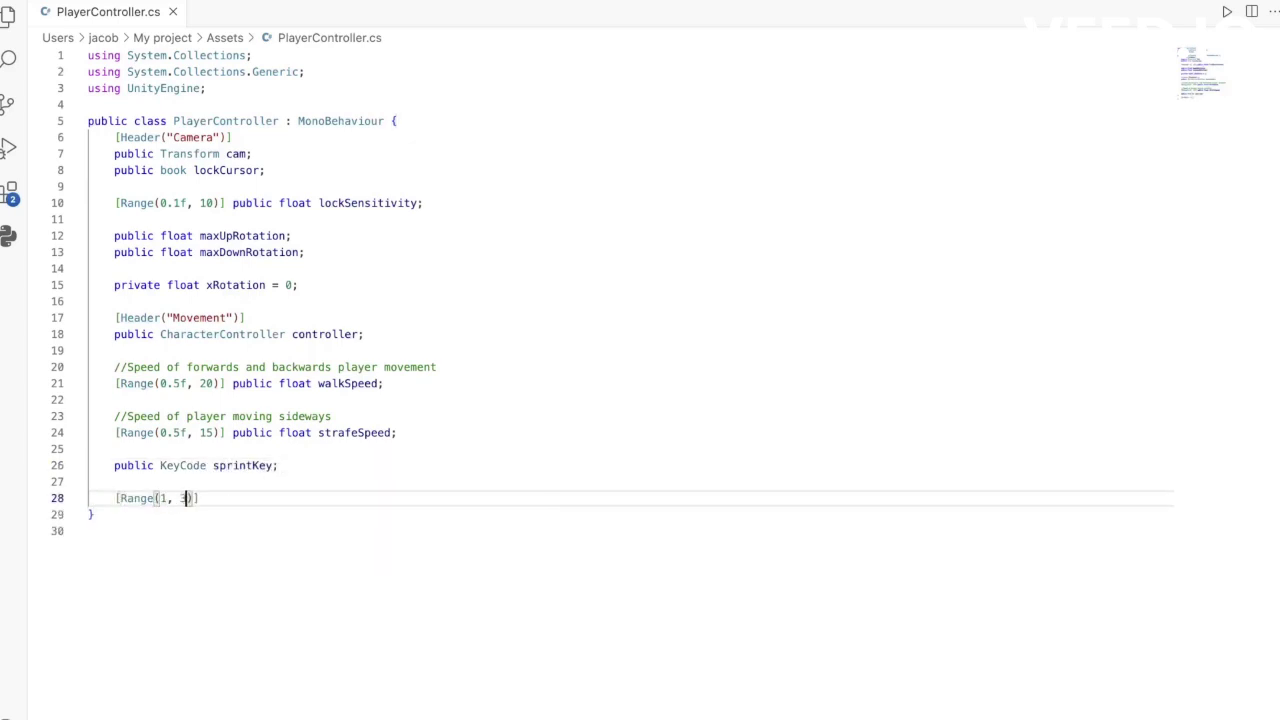
pyautogui.write(')] public float')
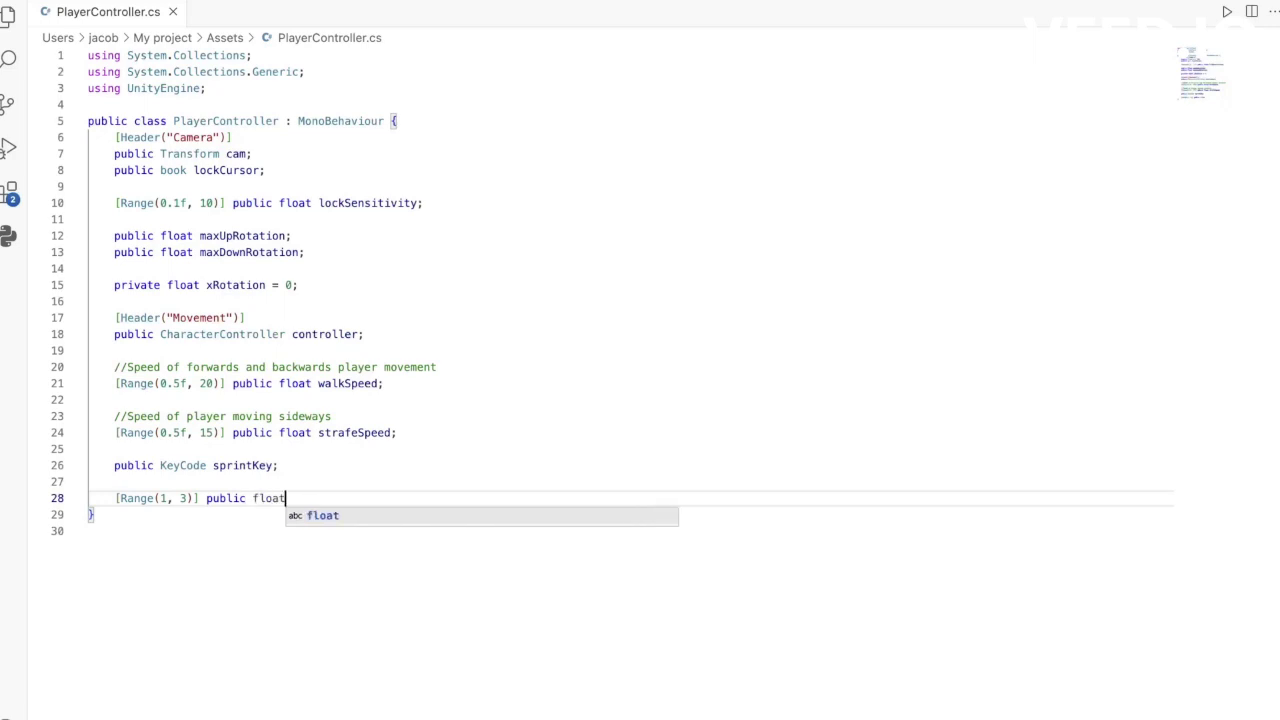
pyautogui.write(' sprintFactor;')
pyautogui.press('Return')
pyautogui.press('Return')
# Add jumpHeight with a 0.5f–10 range and start a JumpsSinceLastLand counter field.
pyautogui.write('[Range')
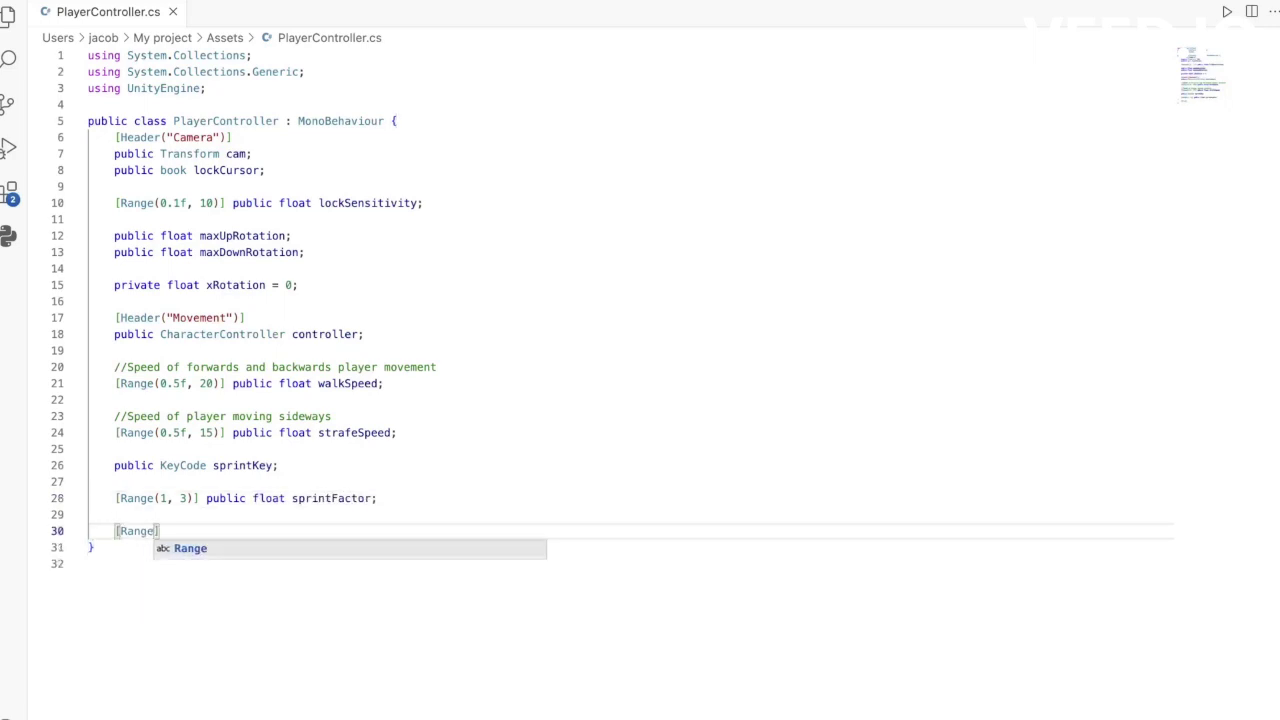
pyautogui.write('(0.5f,')
pyautogui.click(90, 55)
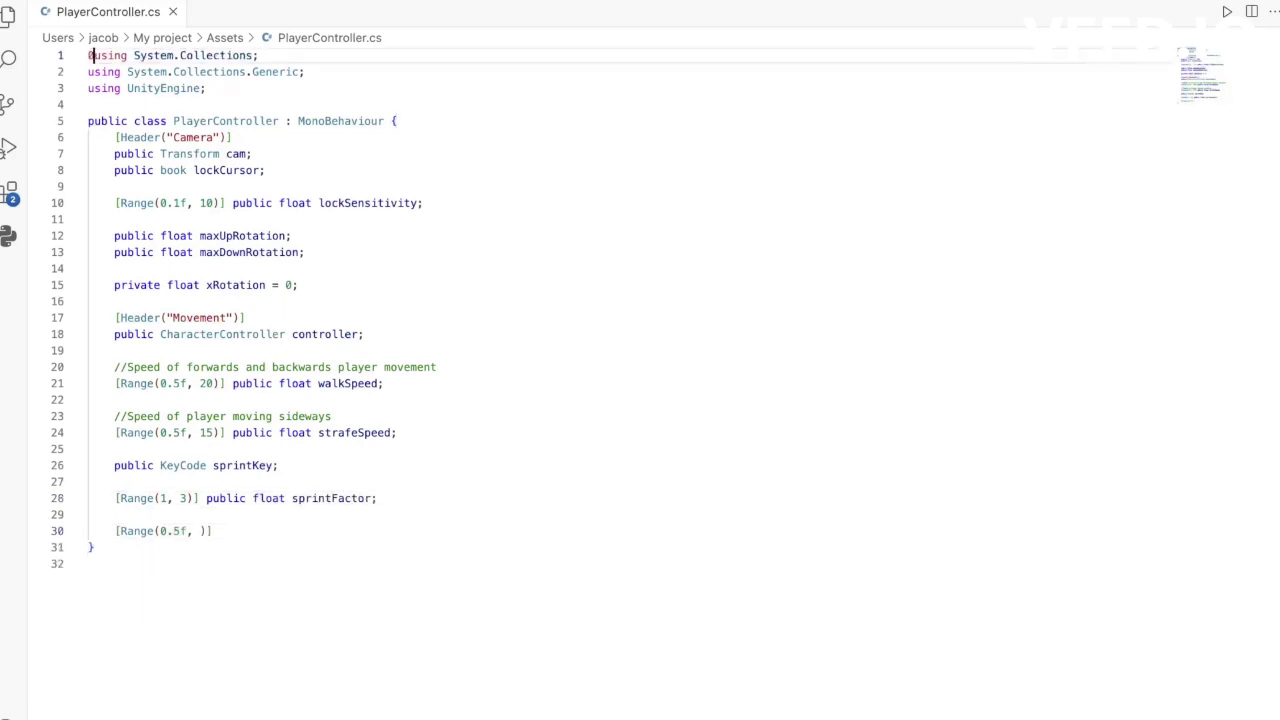
pyautogui.click(197, 531)
pyautogui.press('BackSpace')
pyautogui.write('10')
pyautogui.press('End')
pyautogui.write('public float')
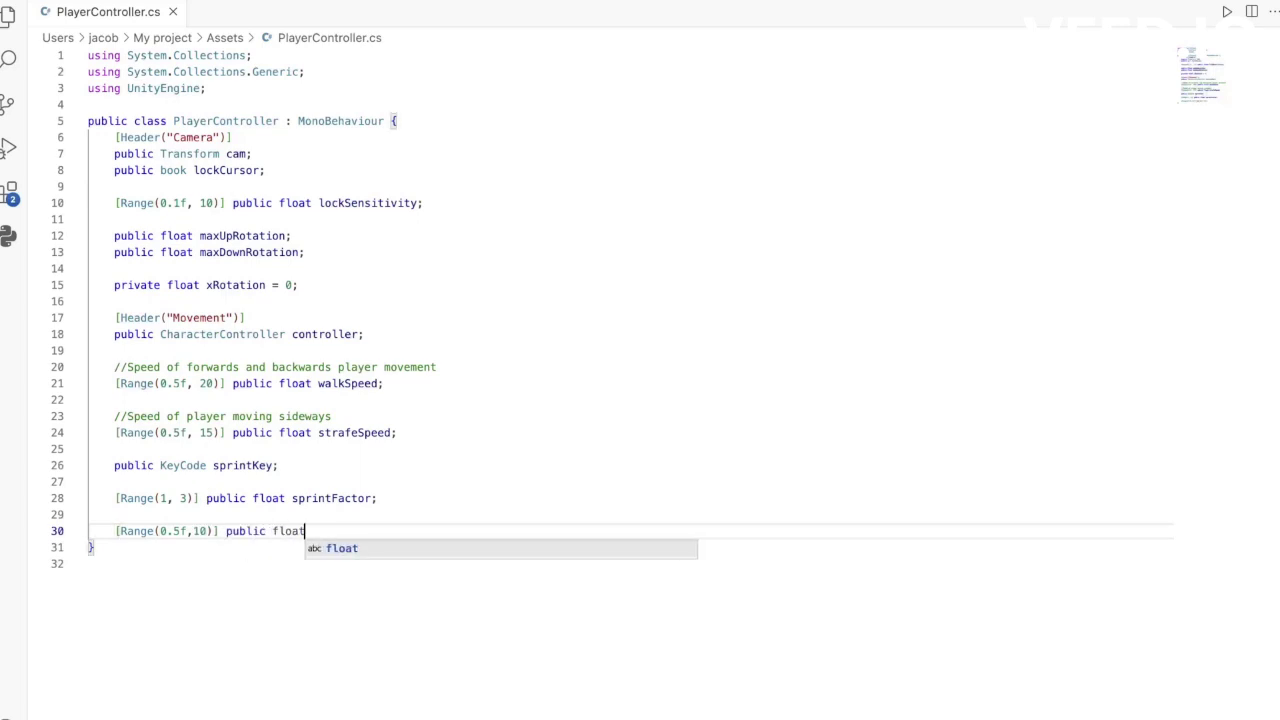
pyautogui.write(' jumpHeight;')
pyautogui.press('Return')
pyautogui.press('Return')
pyautogui.write('public ')
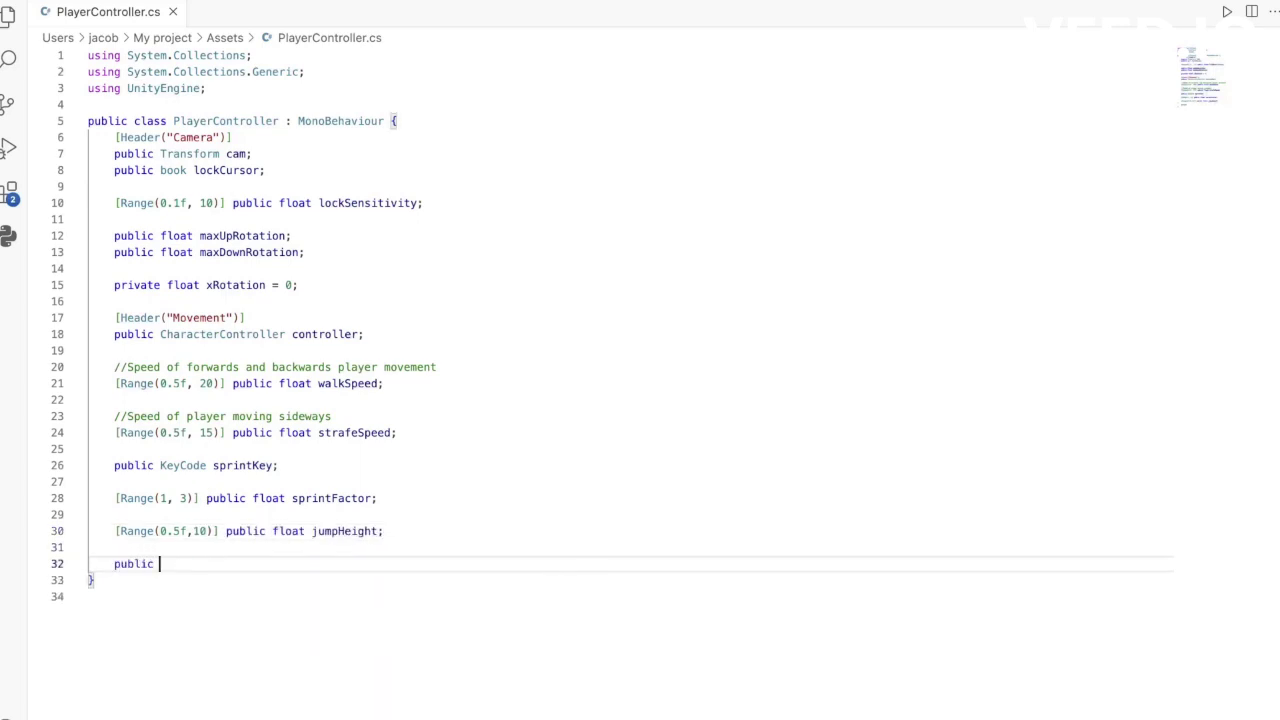
pyautogui.write('int JumpssinceLantLand')
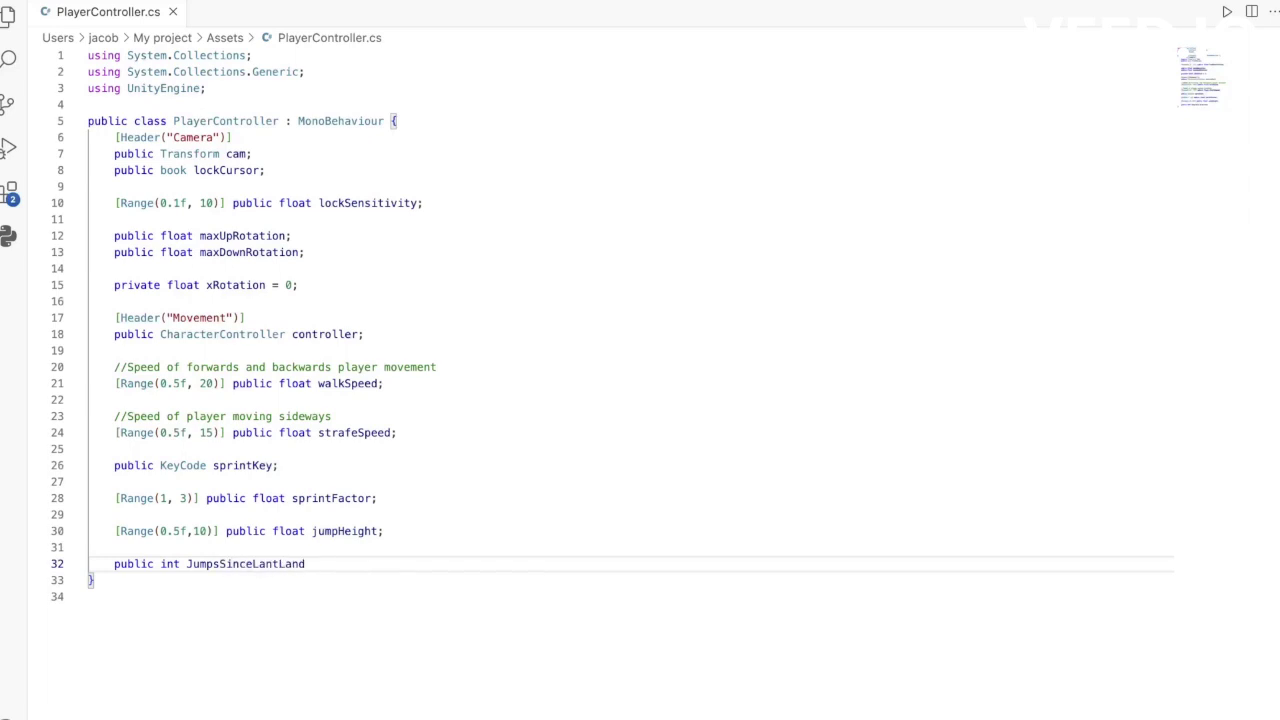
# Add an int maxJumps field and a private Vector3 velocity initialised to Vector3.zero.
pyautogui.press('Return')
pyautogui.press('Return')
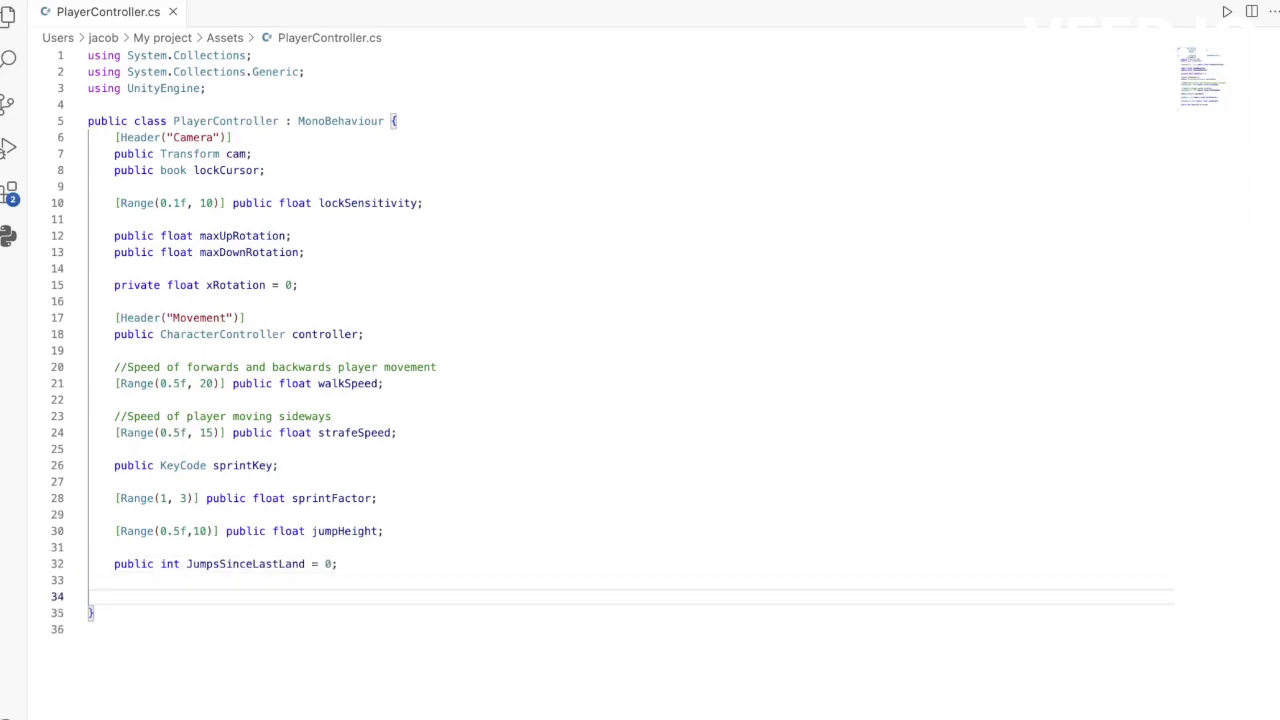
pyautogui.write('public')
pyautogui.press('BackSpace')
pyautogui.press('BackSpace')
pyautogui.press('BackSpace')
pyautogui.press('Up')
pyautogui.press('Up')
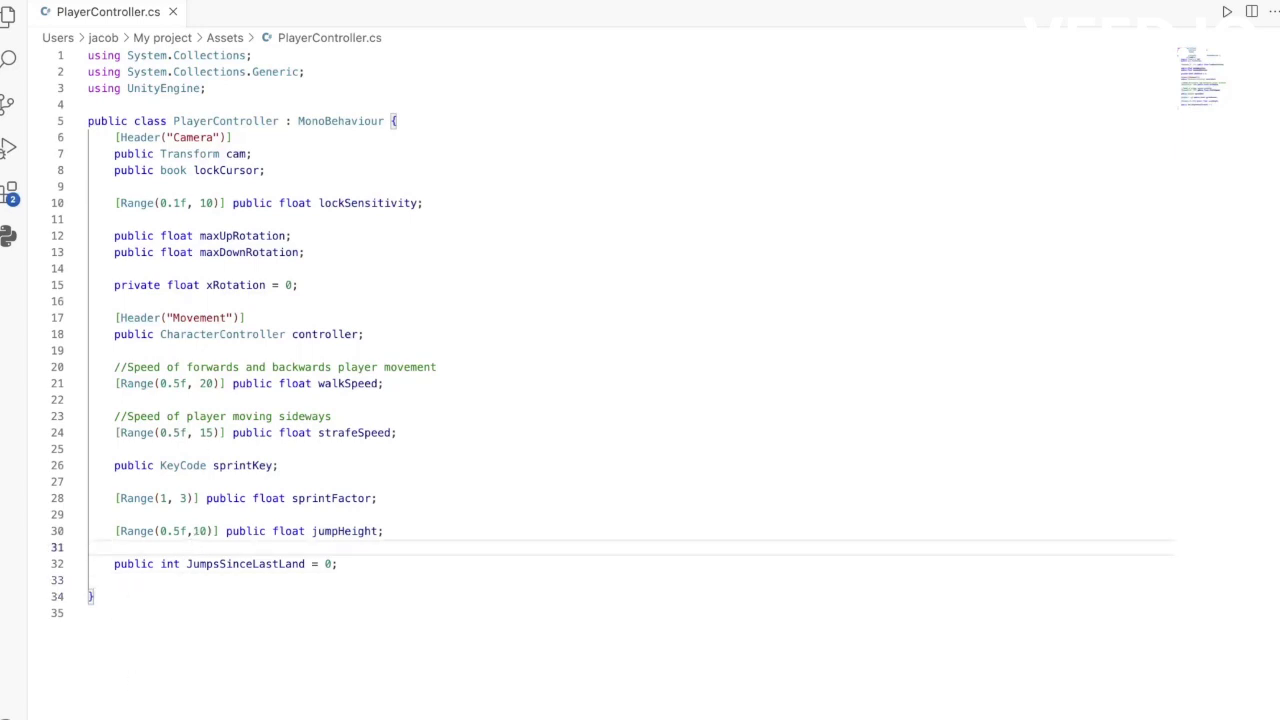
pyautogui.write('public int maxJumps')
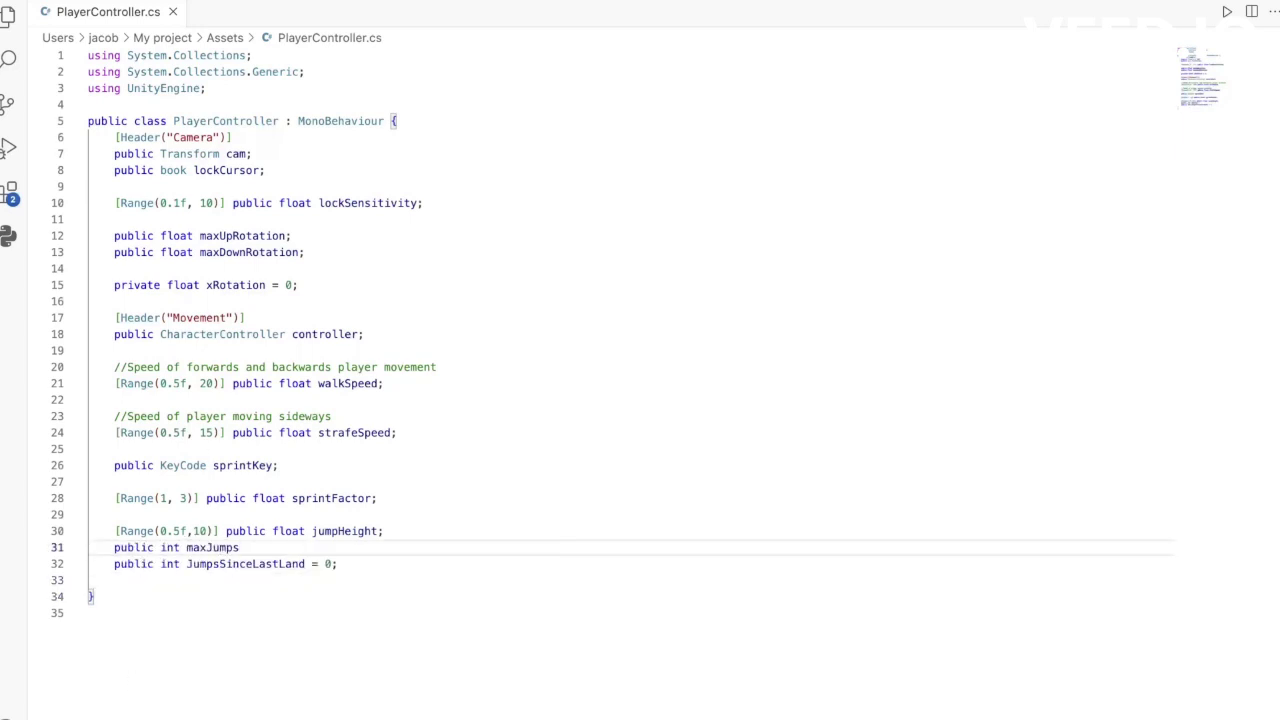
pyautogui.write(';')
pyautogui.press('Return')
pyautogui.press('Return')
pyautogui.write('private Vector3 velocity')
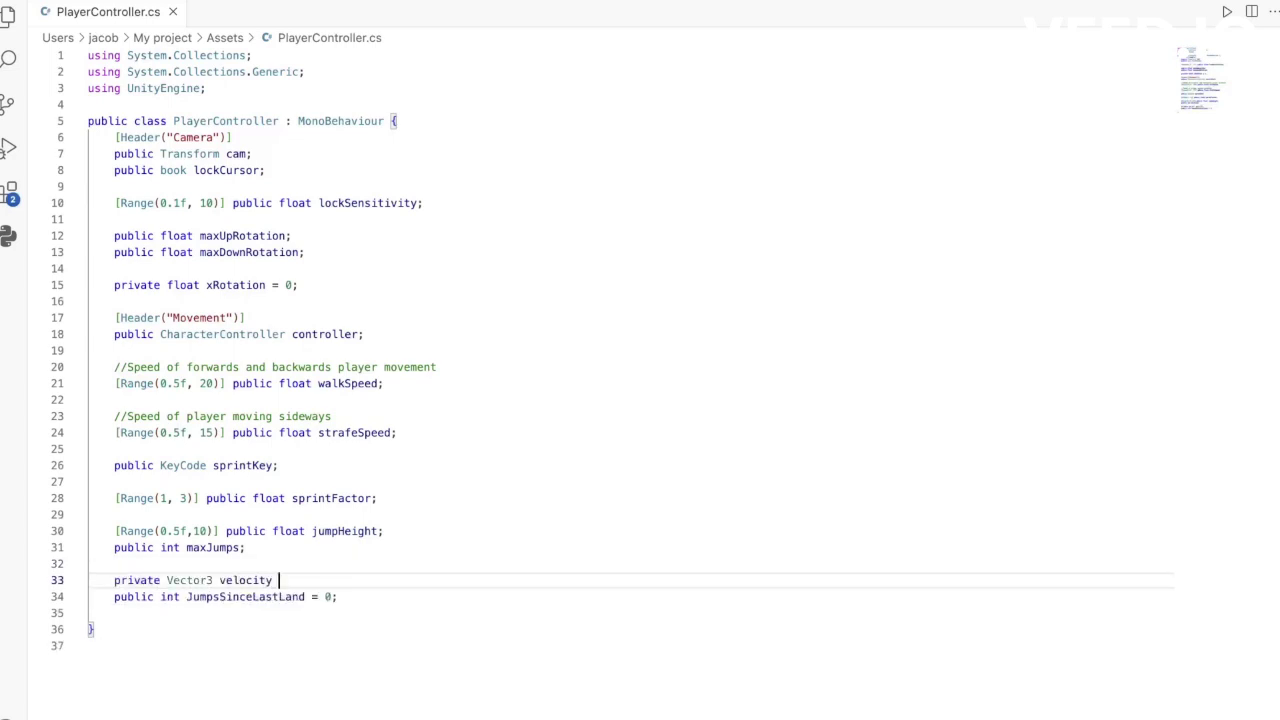
pyautogui.write('= Vector3.zeor')
pyautogui.write(';')
pyautogui.press('Down')
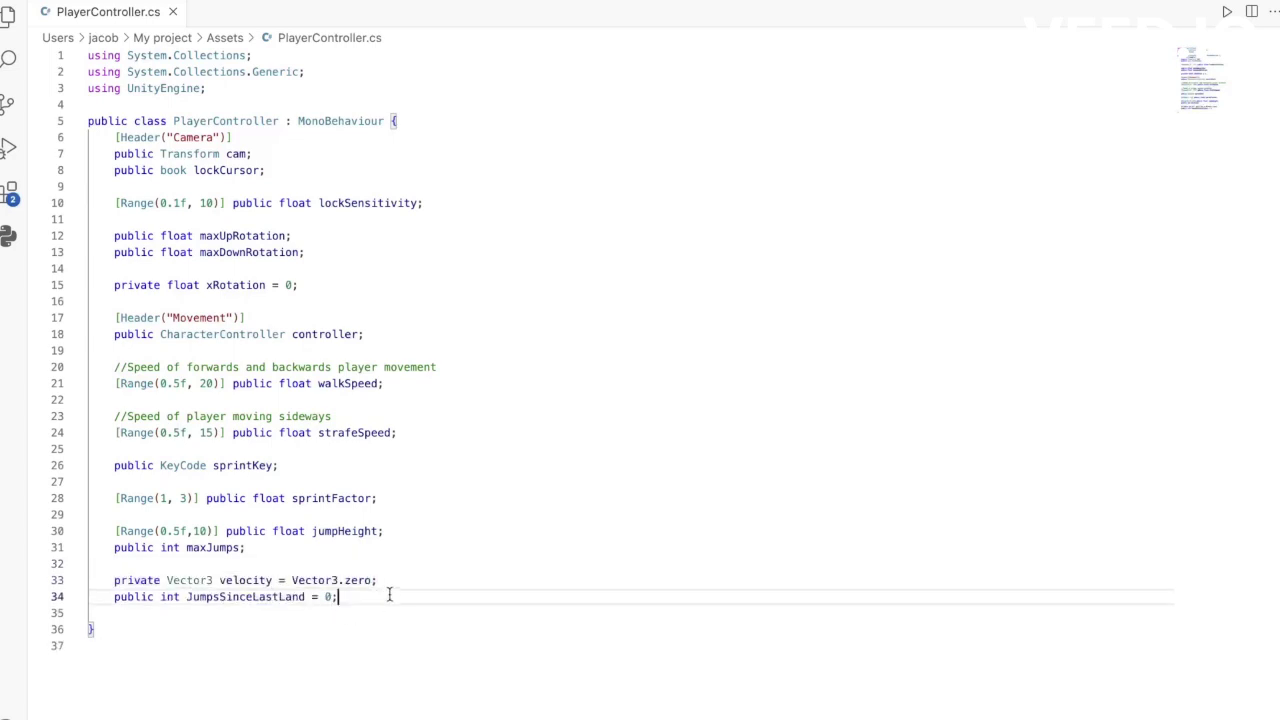
# Write Start() to lock the cursor and hide it when lockCursor is enabled.
pyautogui.press('Return')
pyautogui.press('Return')
pyautogui.write('void Start(){')
pyautogui.press('Return')
pyautogui.write('if')
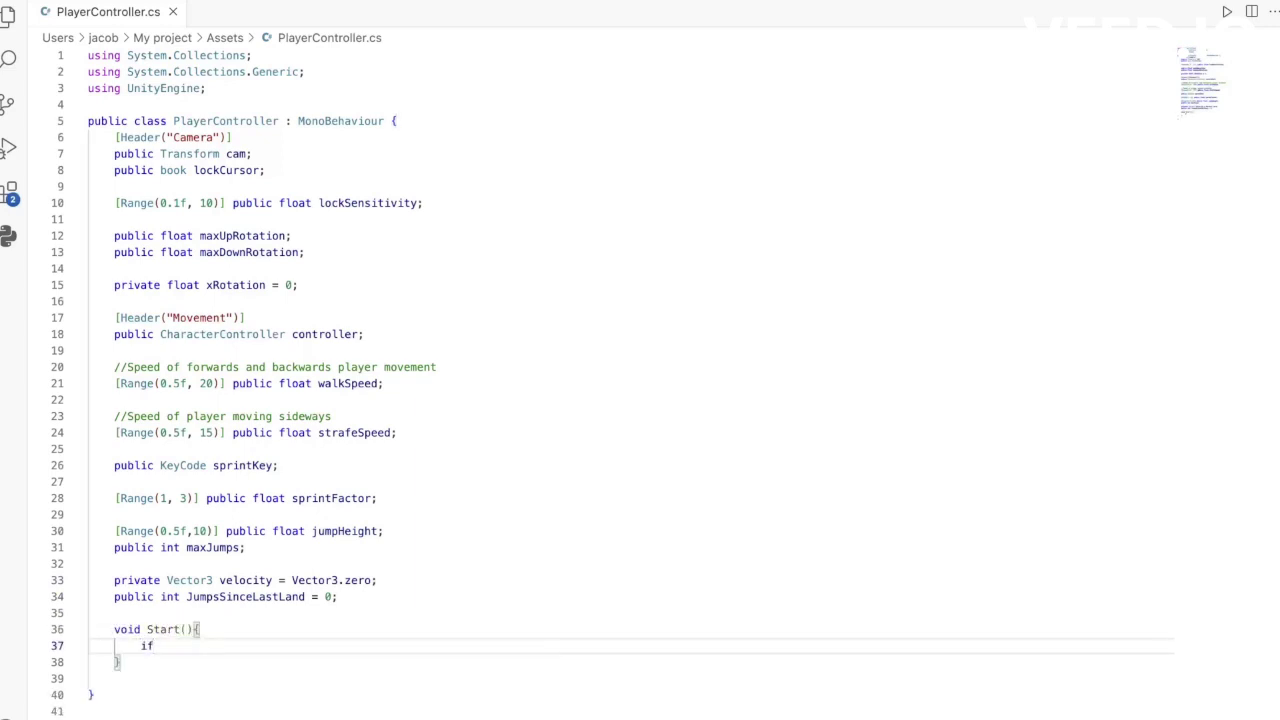
pyautogui.write('(lockCursor){')
pyautogui.press('Return')
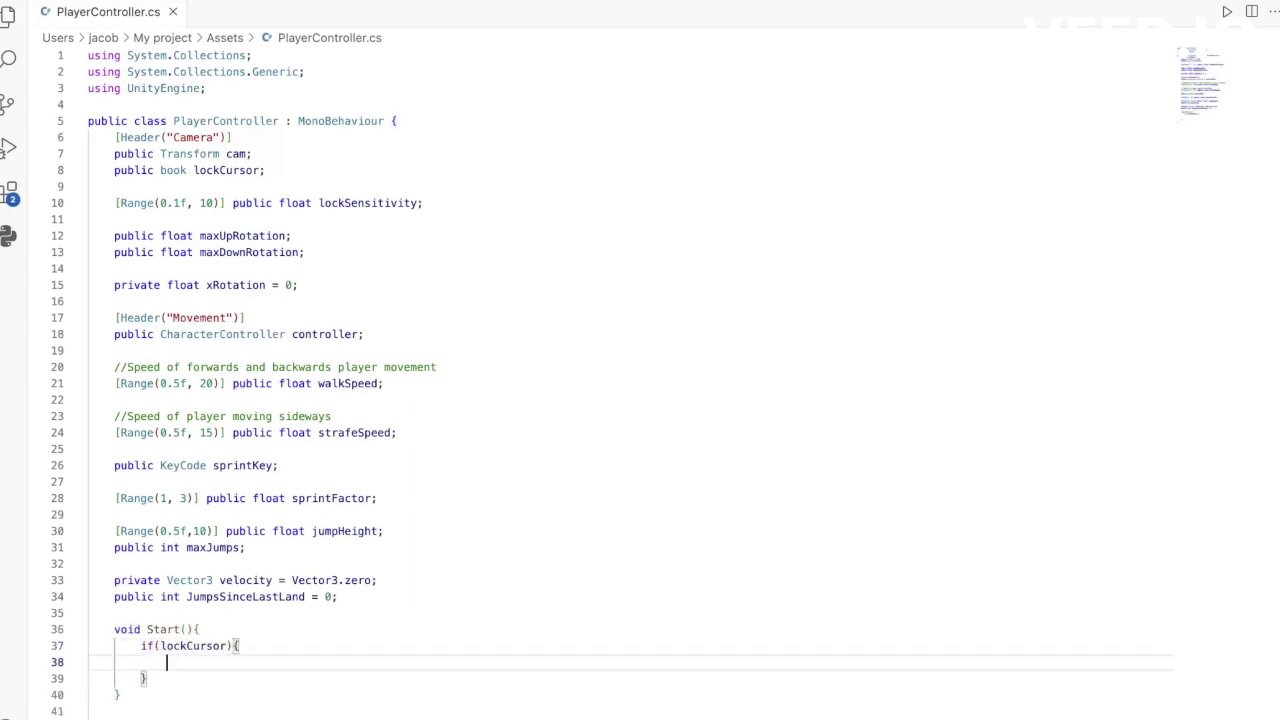
pyautogui.write('Cursor.lockState')
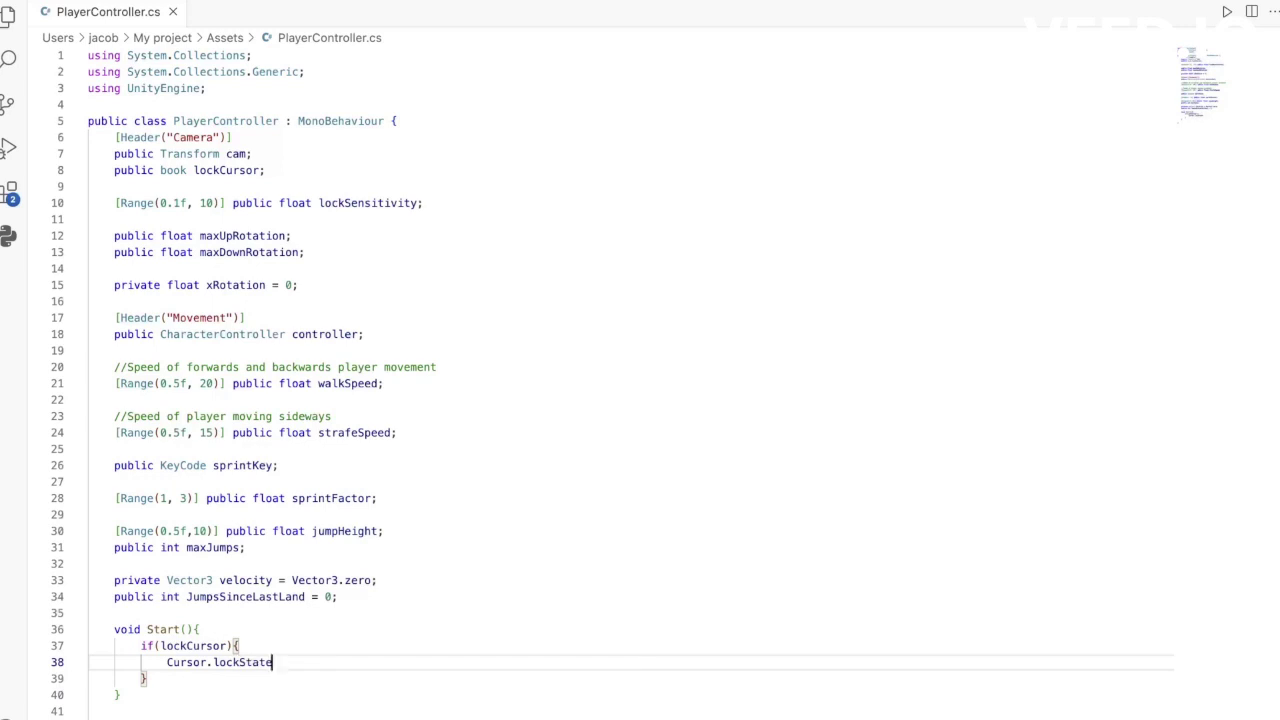
pyautogui.write(' = CursorLockMode.Locked')
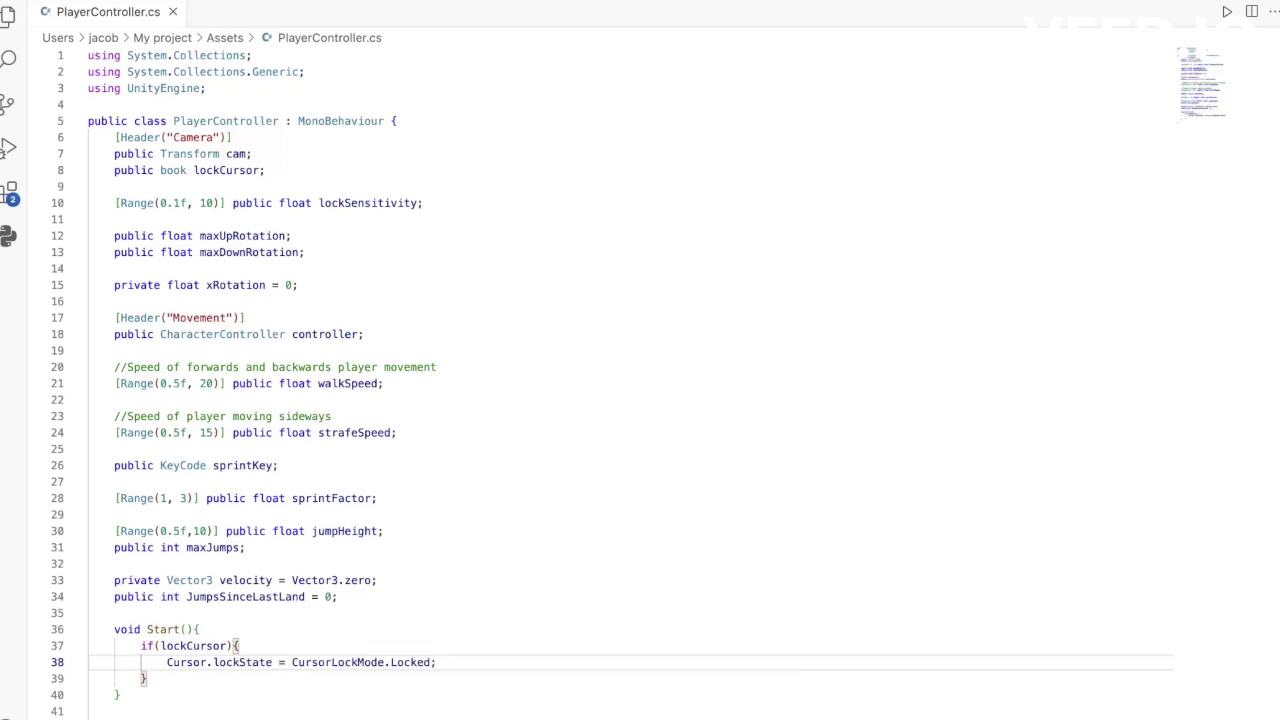
pyautogui.write(';')
pyautogui.press('Return')
pyautogui.write('Cursor.visible')
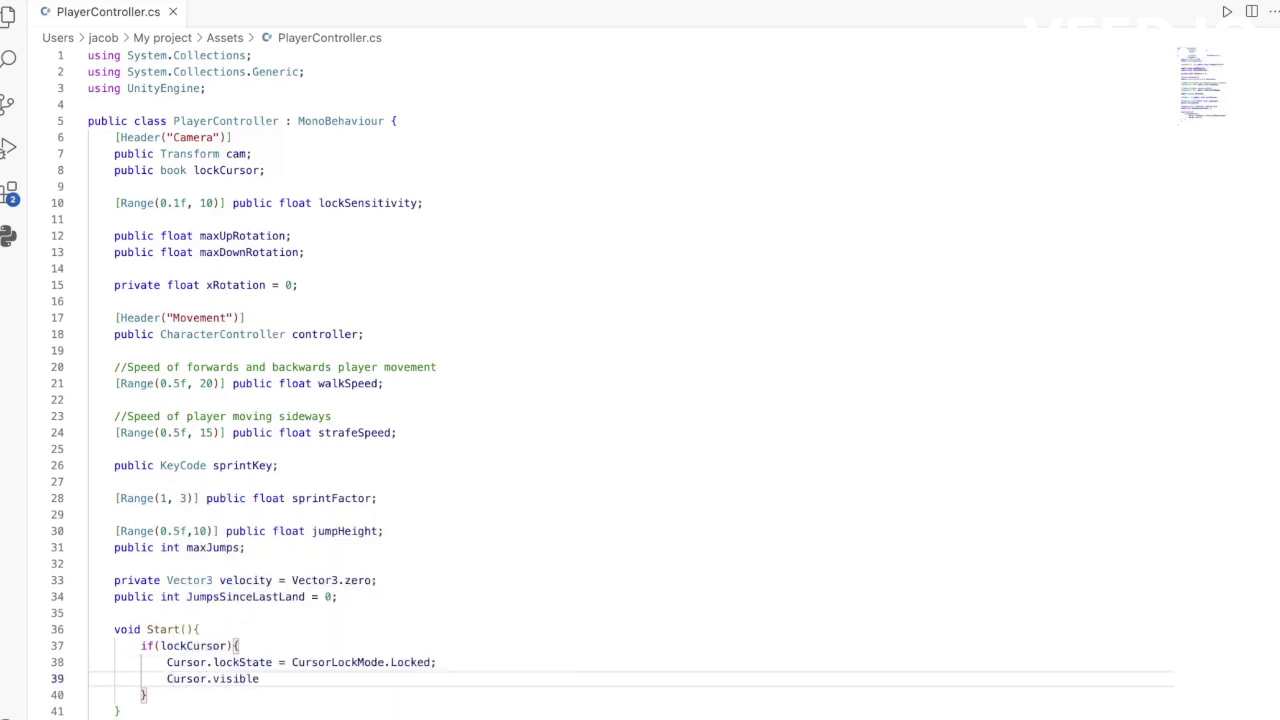
pyautogui.scroll(-7, 386, 518)
pyautogui.press('Down')
pyautogui.press('Down')
pyautogui.press('Down')
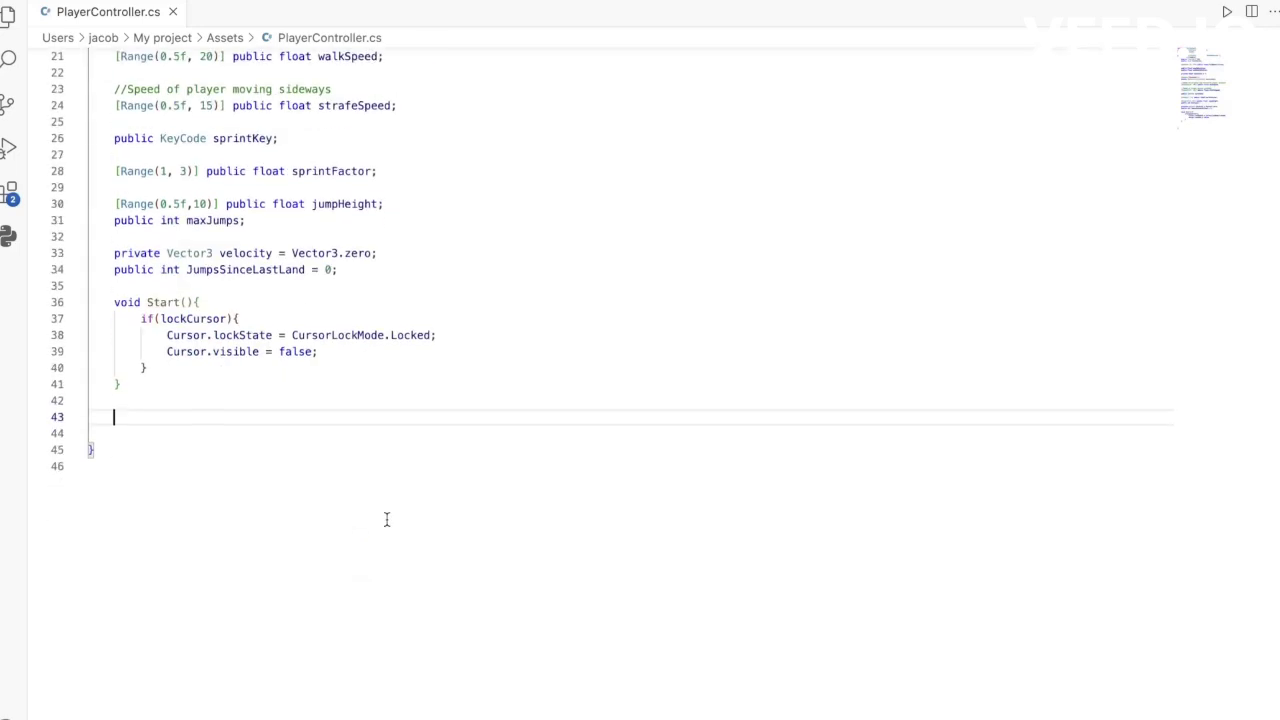
pyautogui.scroll(5, 386, 518)
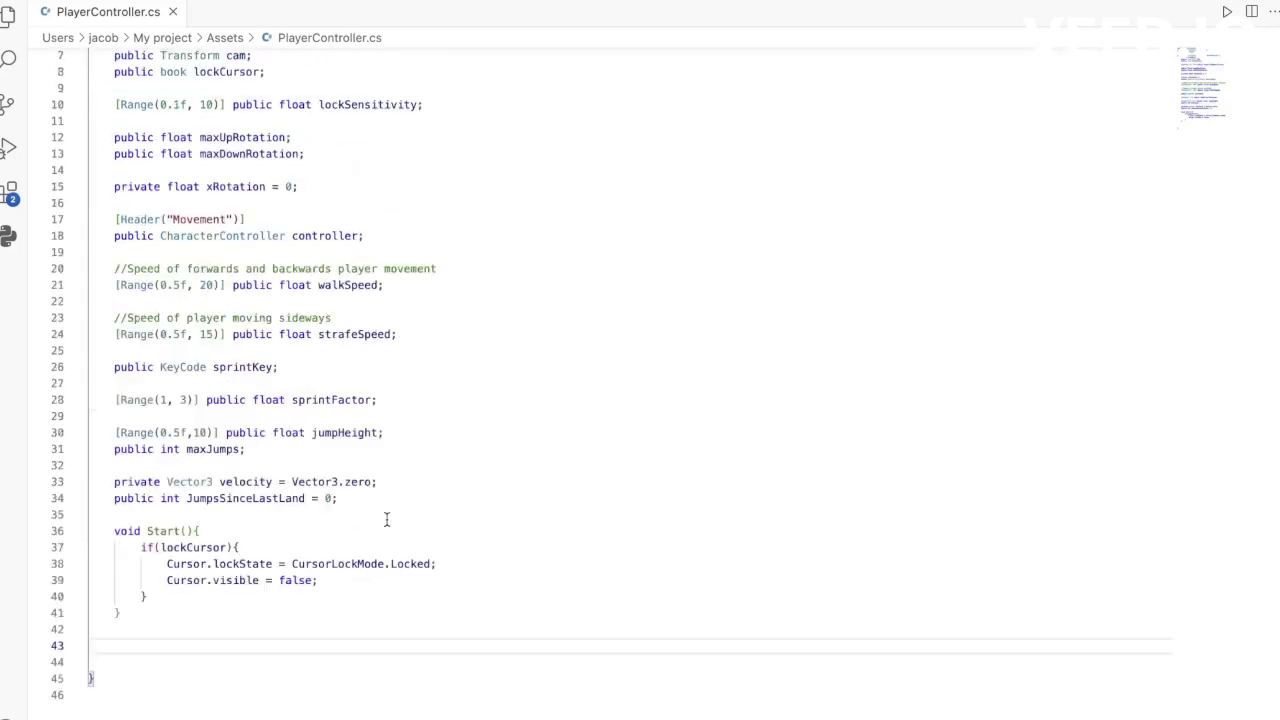
pyautogui.scroll(-2, 386, 518)
# Begin Update(), rotating the player by Mouse X and subtracting Mouse Y from xRotation.
pyautogui.write('void Update(){')
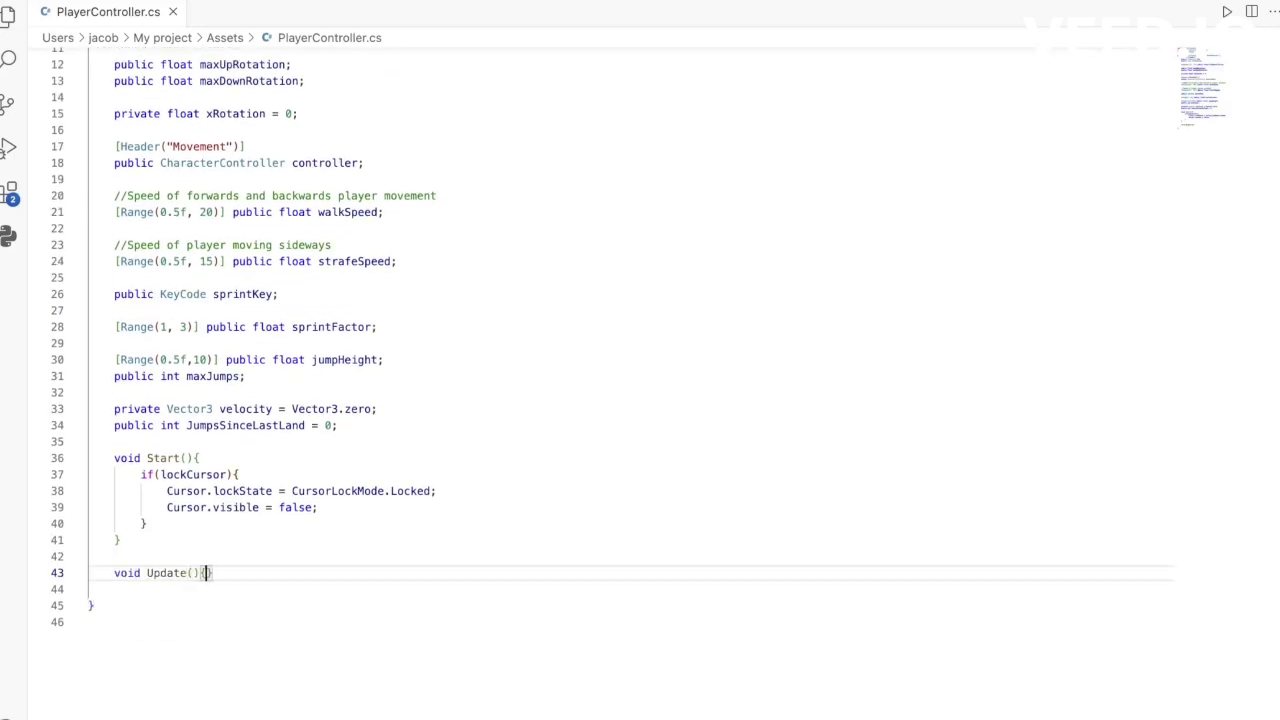
pyautogui.press('Return')
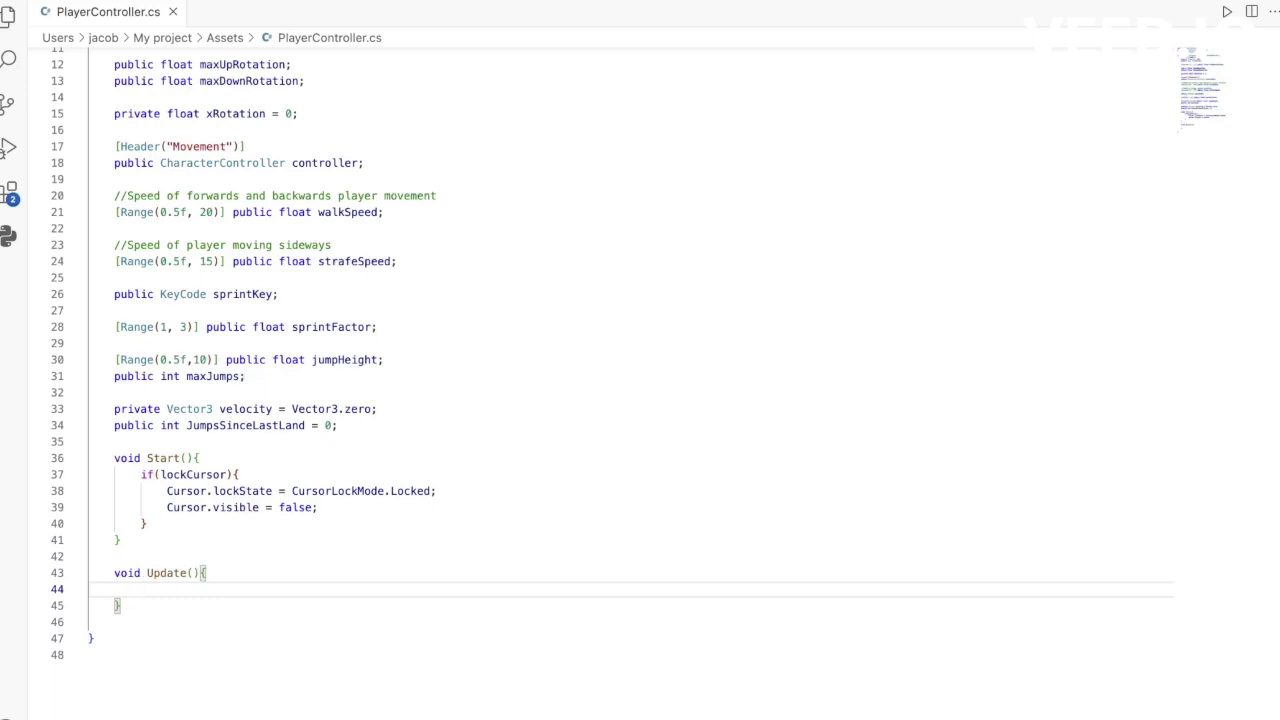
pyautogui.write('transform')
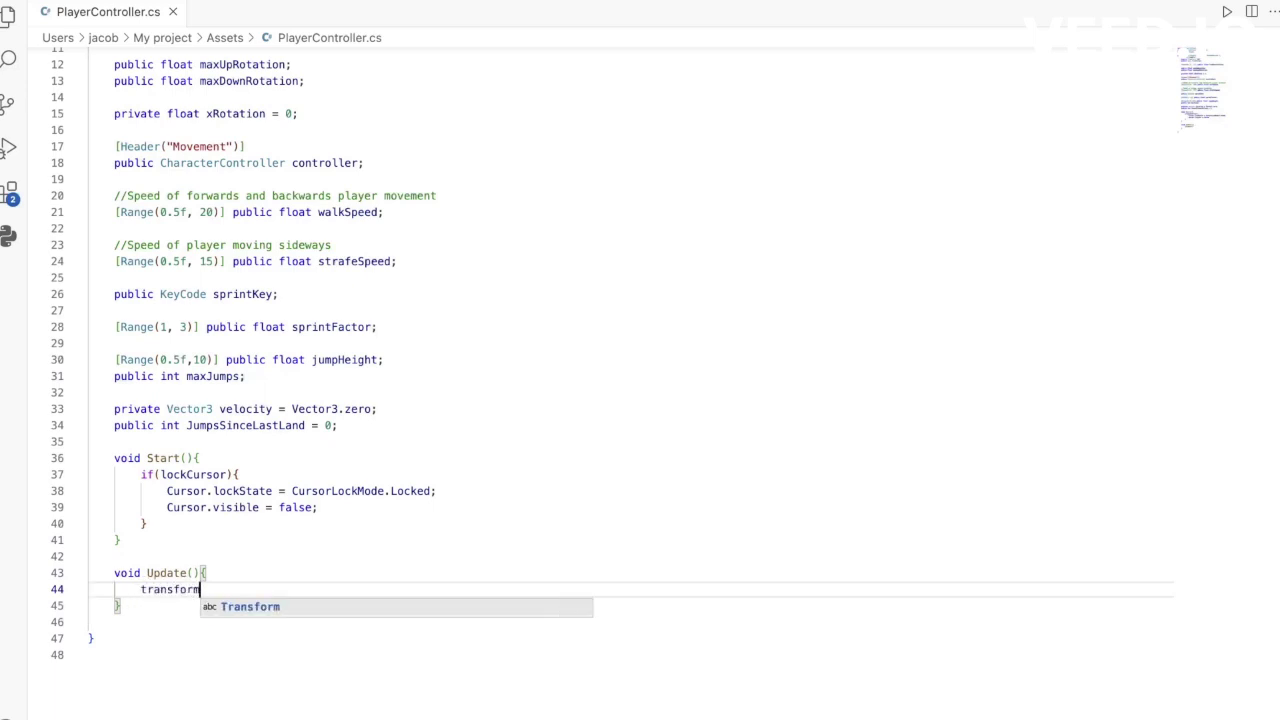
pyautogui.write('.Rotate(0, Input')
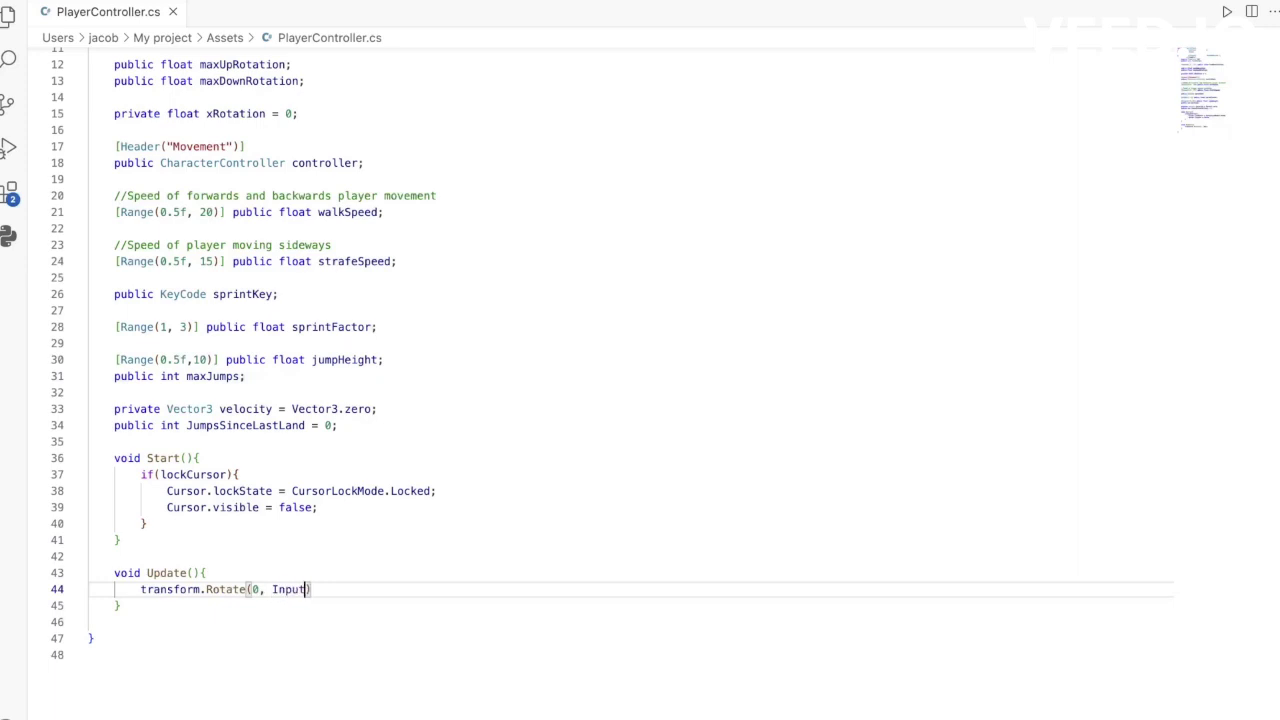
pyautogui.write('.GetAxis("Mouse X"')
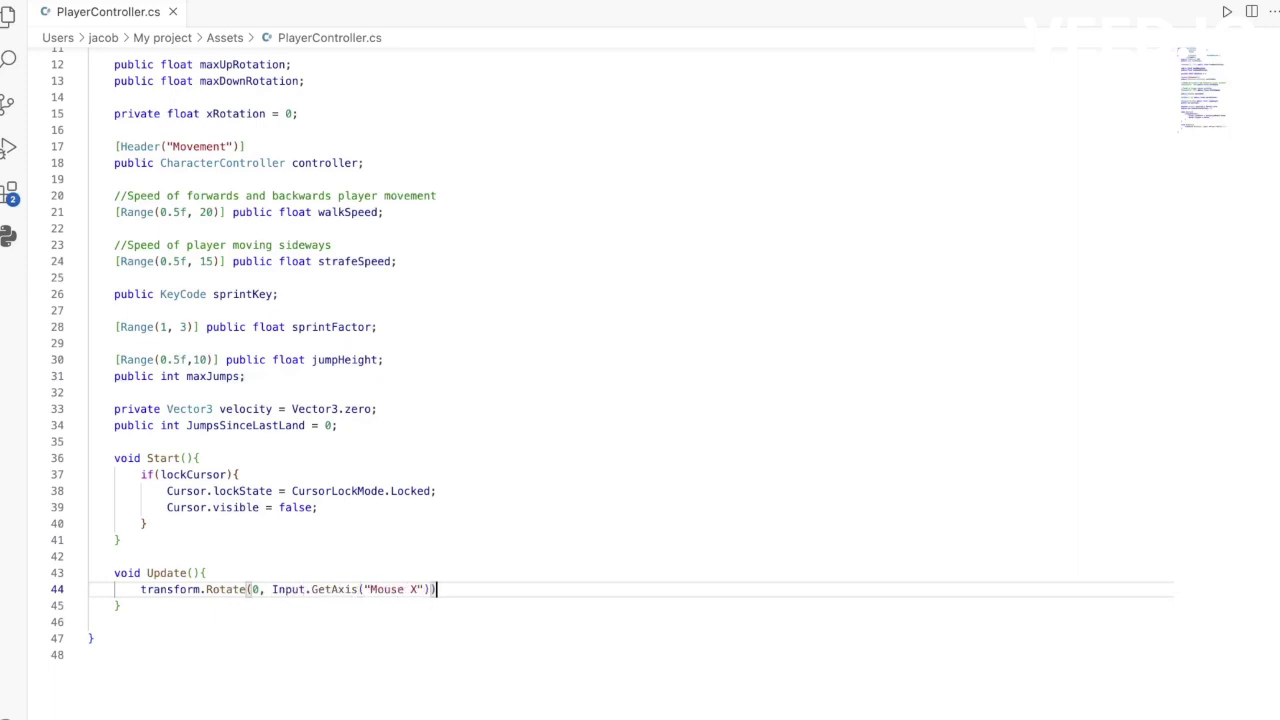
pyautogui.write(') * lookSensitivity')
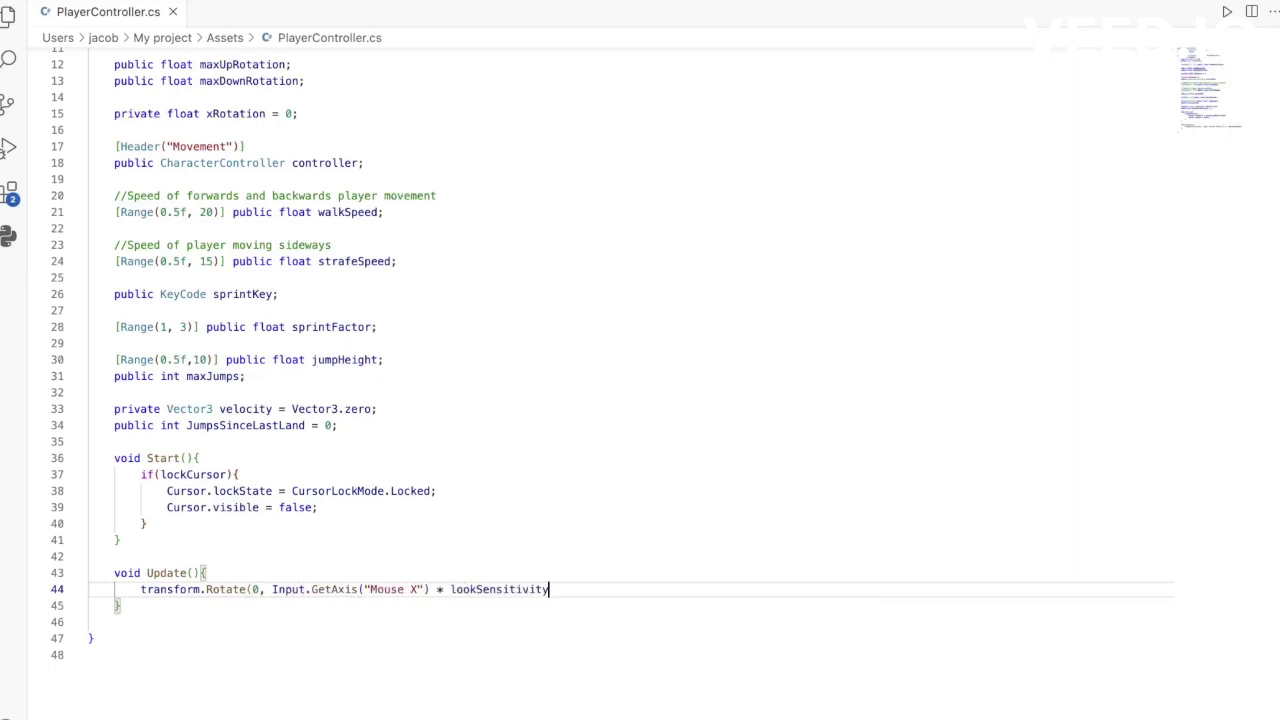
pyautogui.write(', 0);')
pyautogui.press('Return')
pyautogui.write('xRotation')
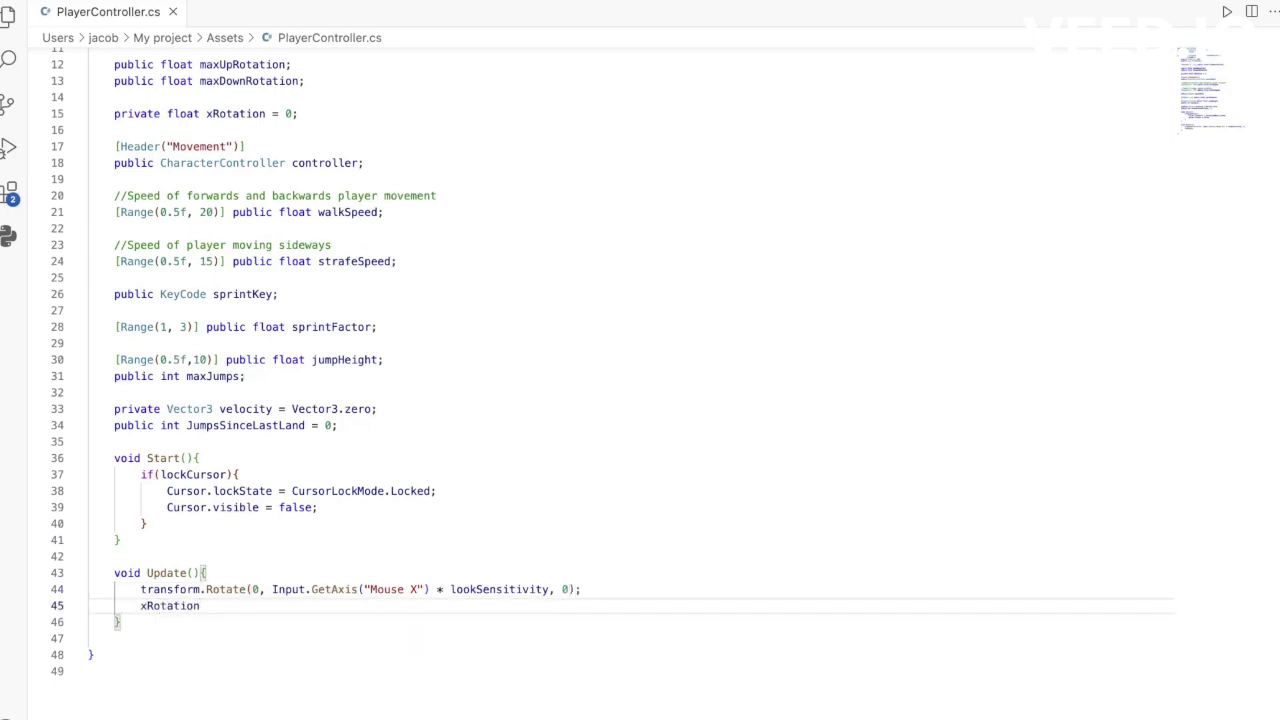
pyautogui.write(' -= Input.GetAxis(')
pyautogui.write('"Mouse Y") * lookSensitivity')
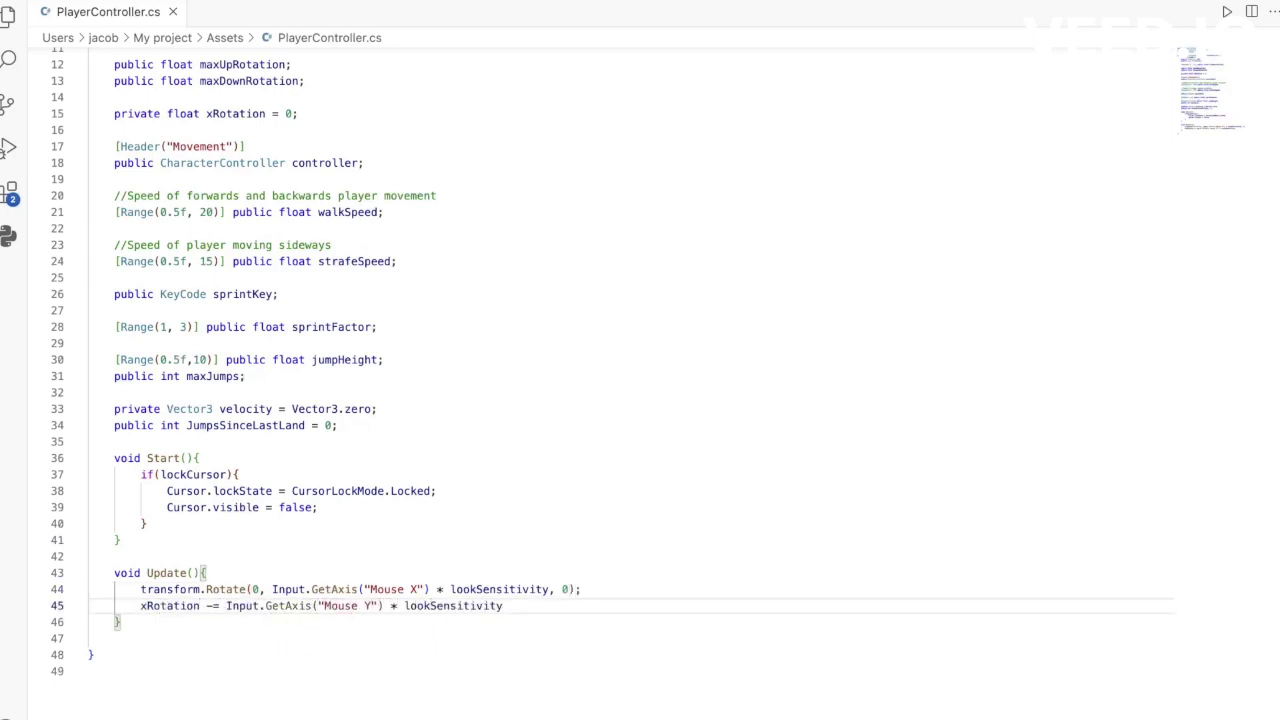
pyautogui.write(';')
pyautogui.press('Return')
# Clamp xRotation between -maxUpRotation and maxDownRotation and apply it via cam.localRotation = Quaternion.Euler.
pyautogui.write('xRotation = m')
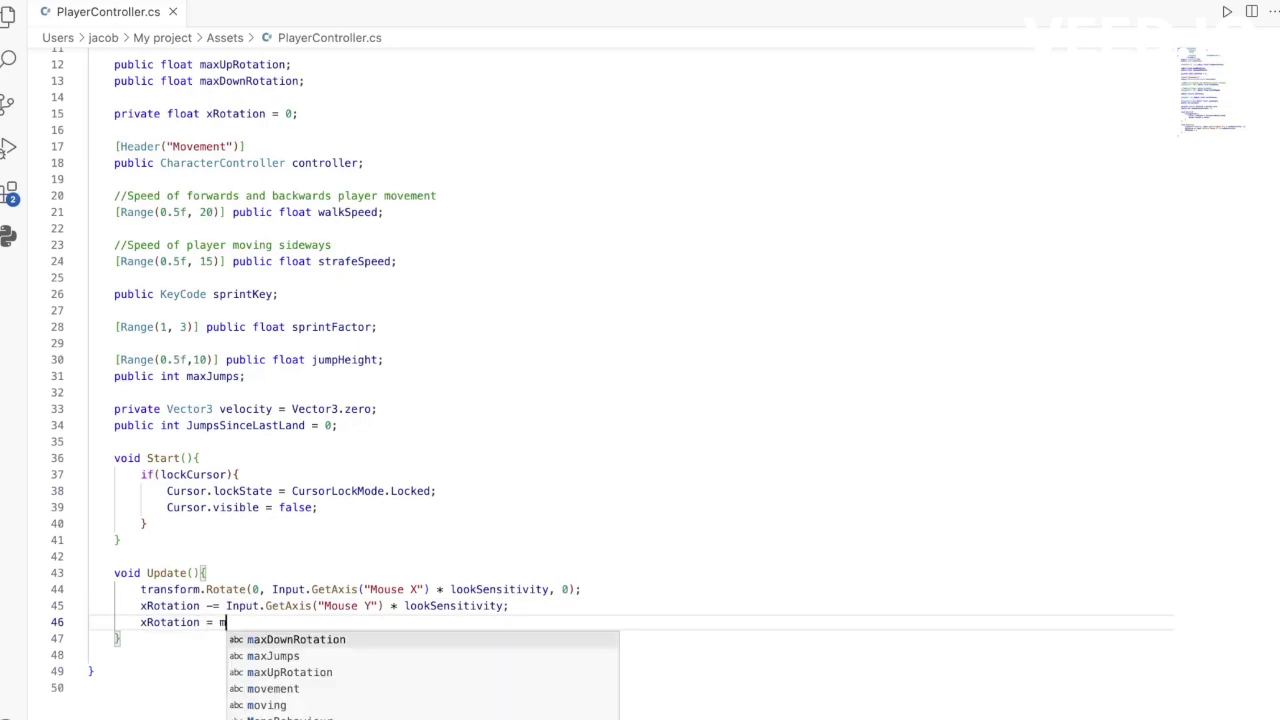
pyautogui.press('BackSpace')
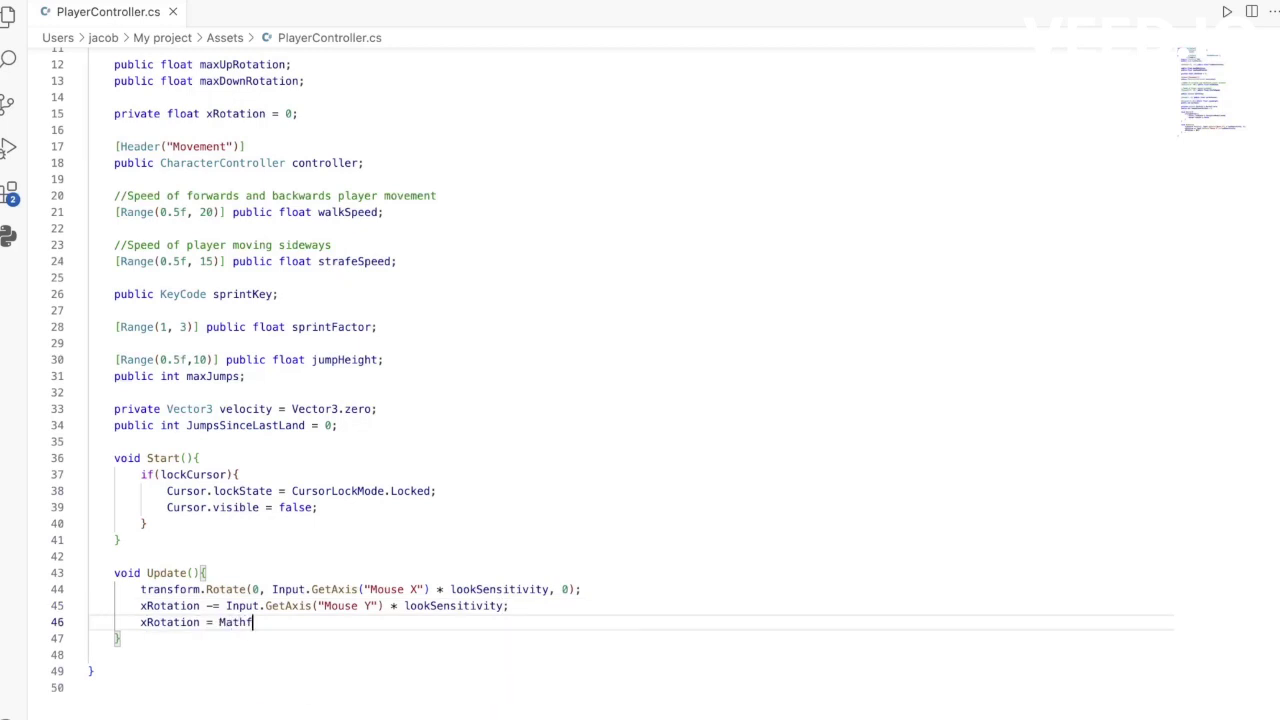
pyautogui.write('xRotation, -')
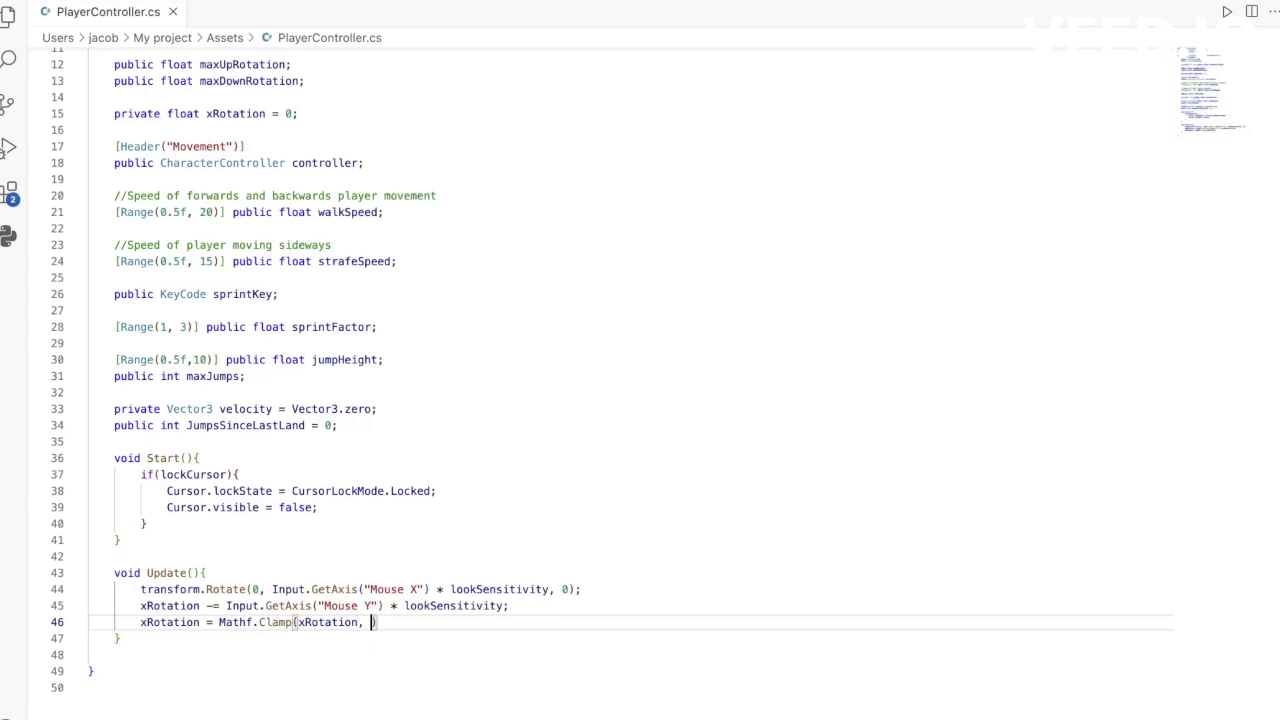
pyautogui.write('maxU')
pyautogui.press('Tab')
pyautogui.write('max')
pyautogui.press('Tab')
pyautogui.write(');')
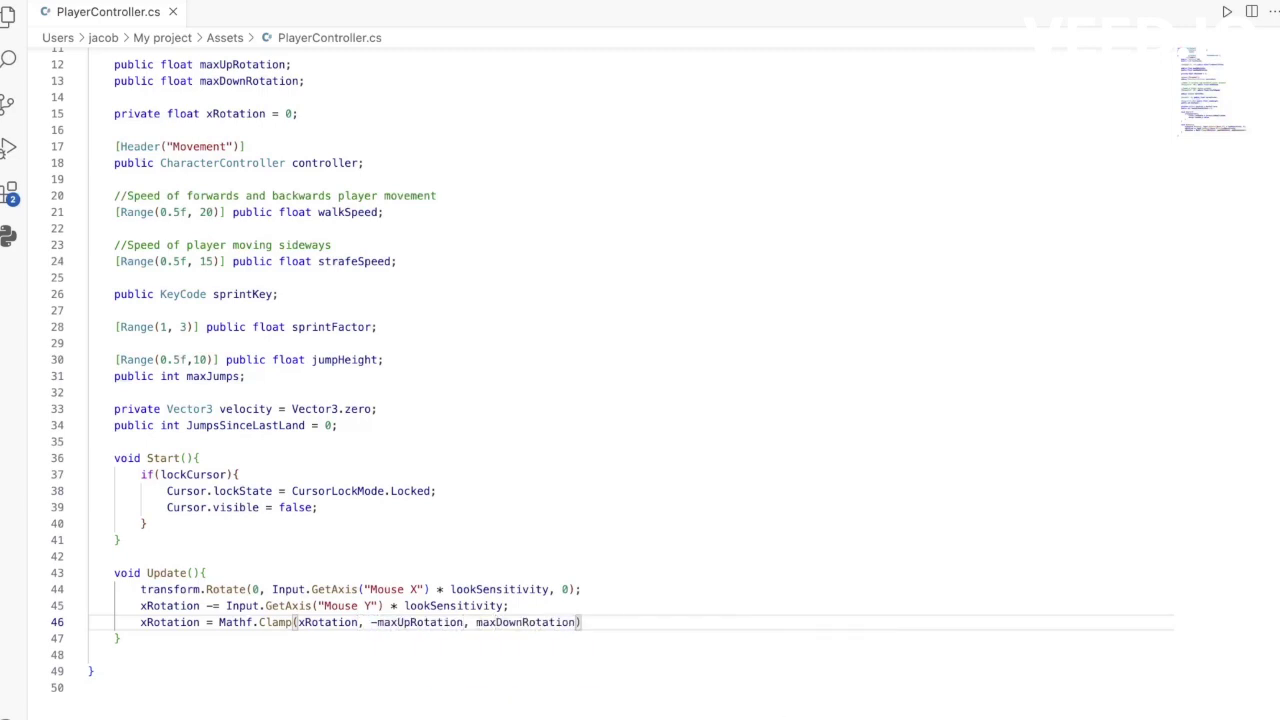
pyautogui.press('Return')
pyautogui.write('cam.localRotation = ')
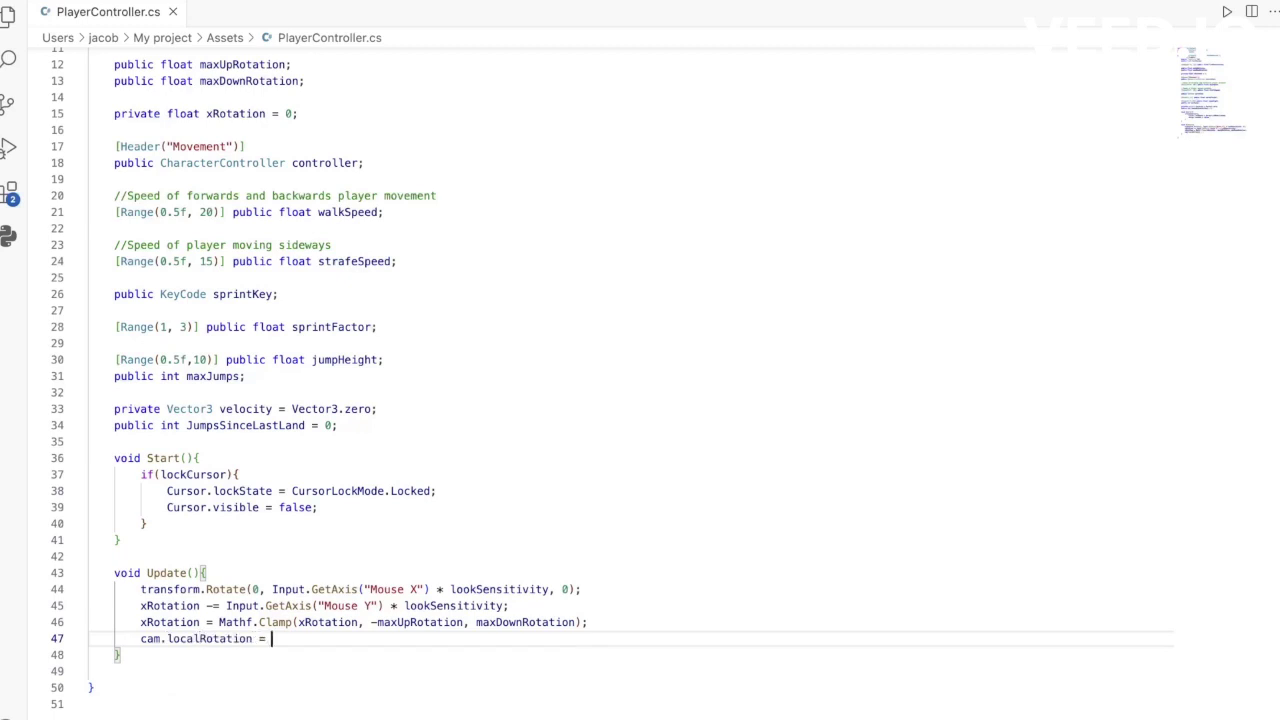
pyautogui.write('Quaternion.Euler(xRotation, ')
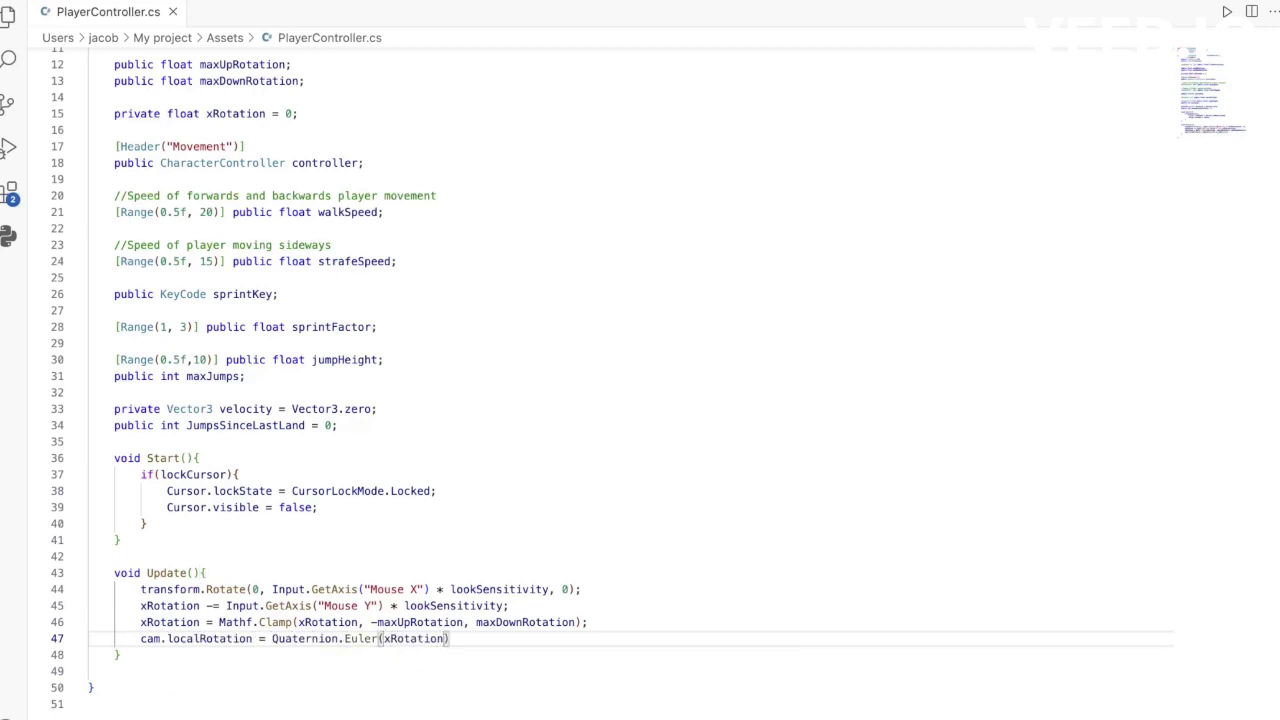
pyautogui.write('0, 0);')
# Set velocity.z from Vertical input times walkSpeed and velocity.x from Horizontal times strafeSpeed.
pyautogui.press('Return')
pyautogui.press('Return')
pyautogui.write('velocity.z')
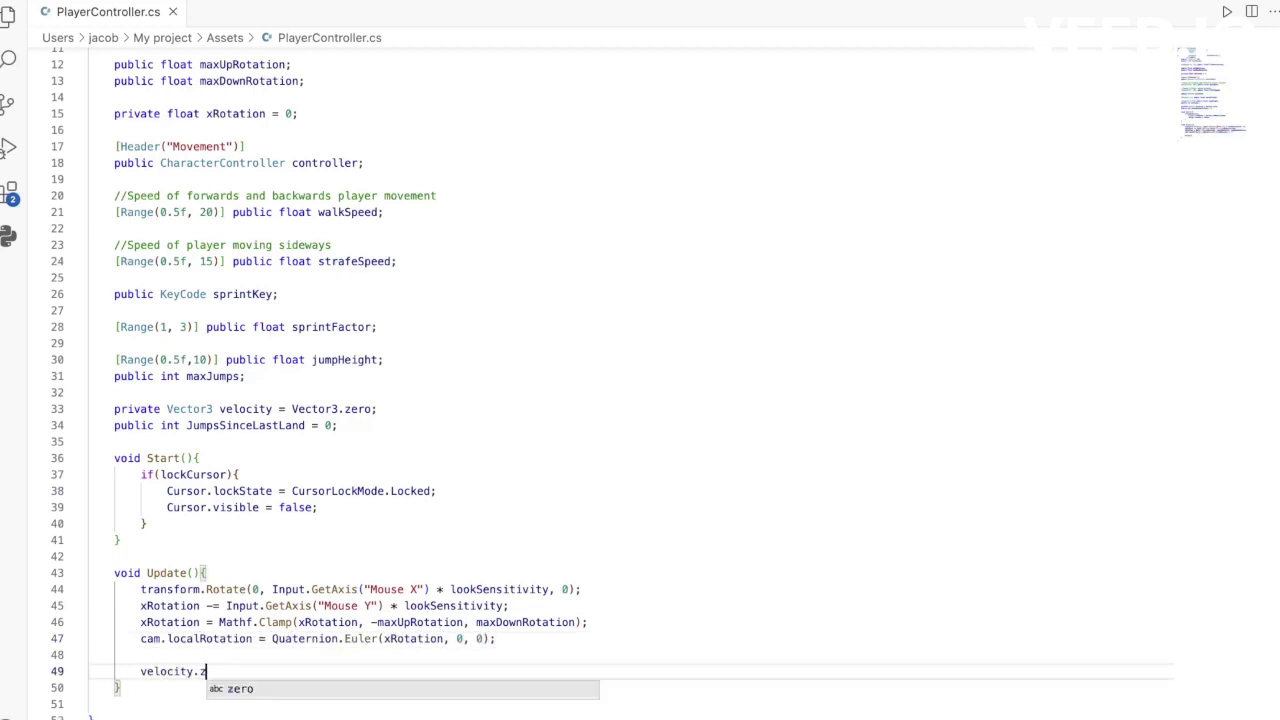
pyautogui.write(' = Input.GetA')
pyautogui.press('Tab')
pyautogui.write('("Vertical')
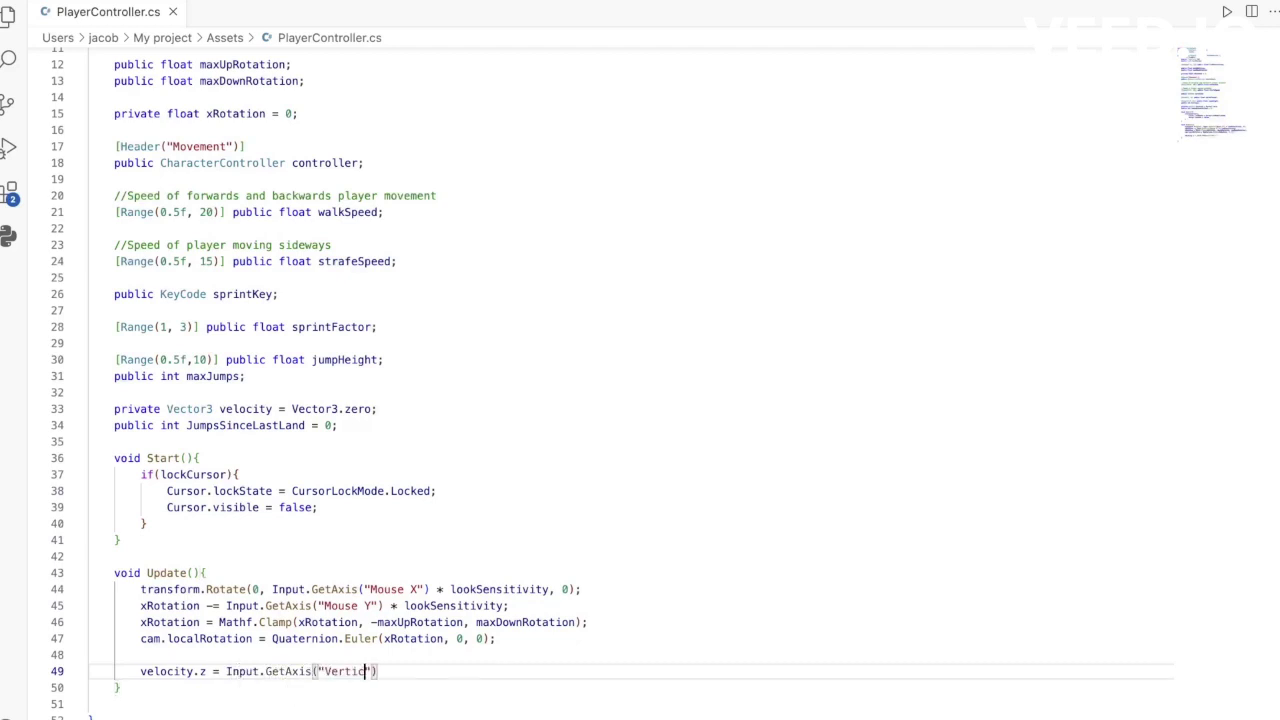
pyautogui.write('") * walkSpeed')
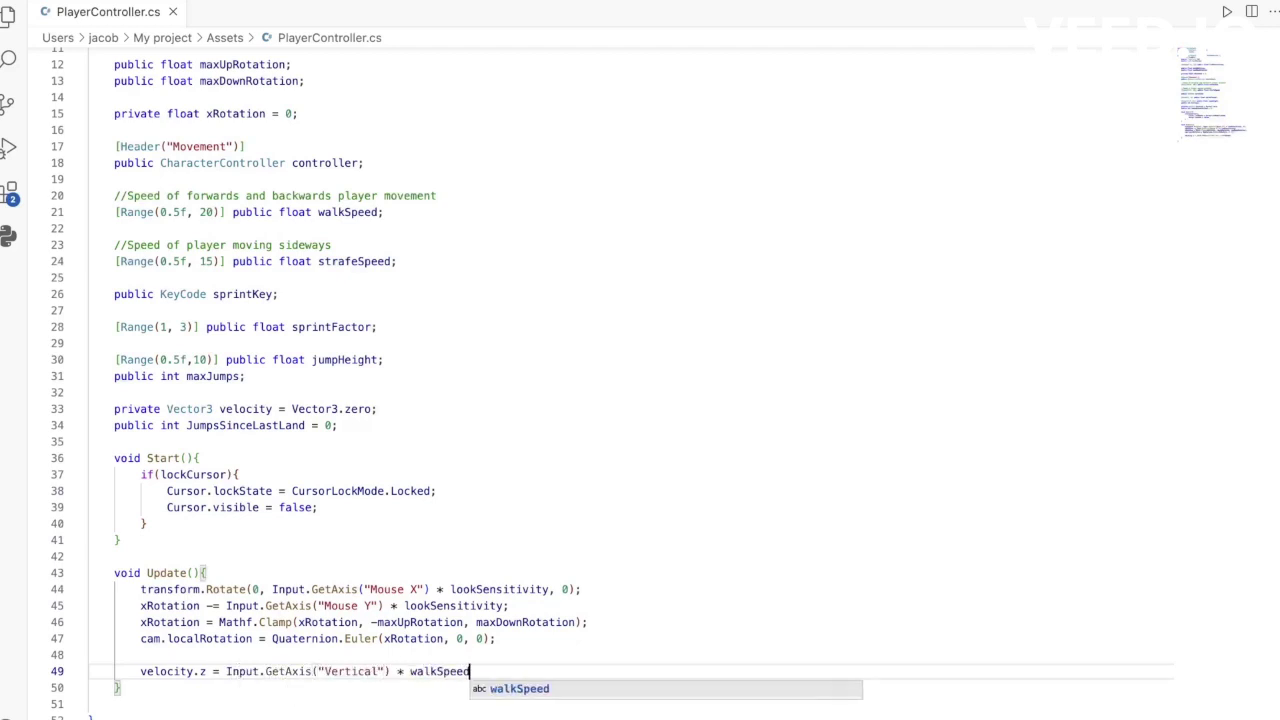
pyautogui.write(';')
pyautogui.press('Return')
pyautogui.write('velocity.x = Input.GetA')
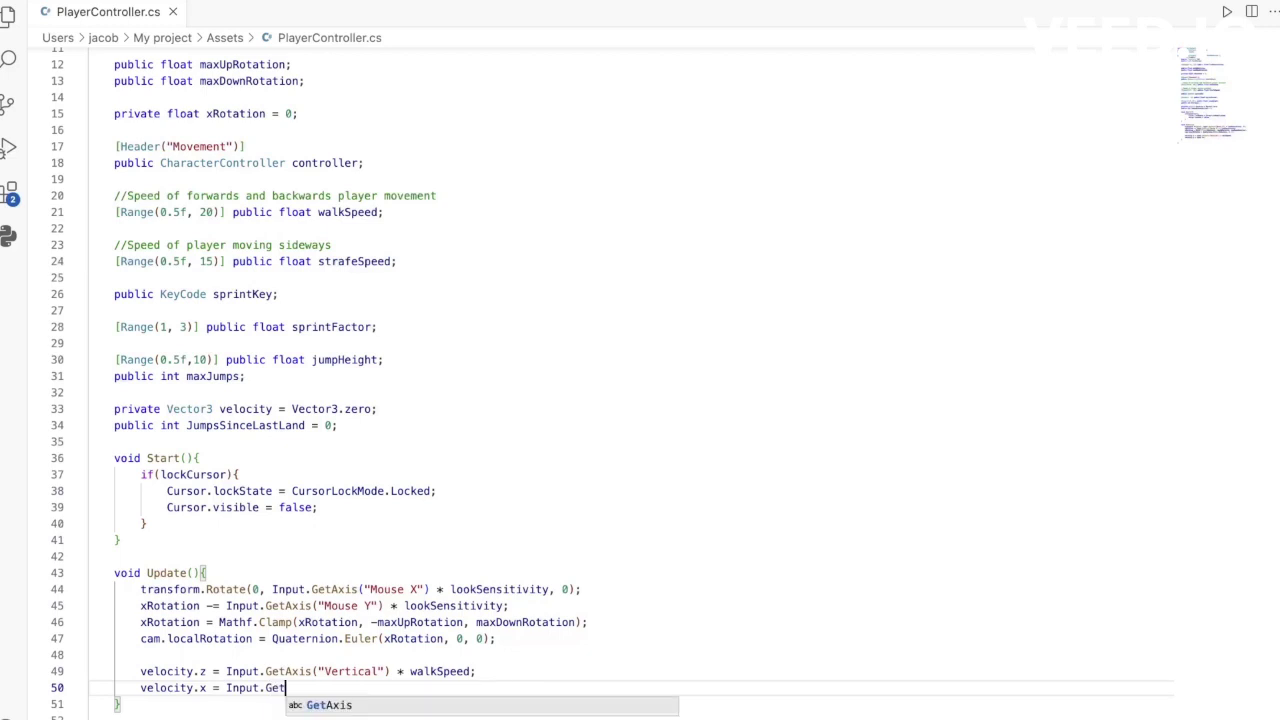
pyautogui.press('Tab')
pyautogui.write('("Horizontal") * str')
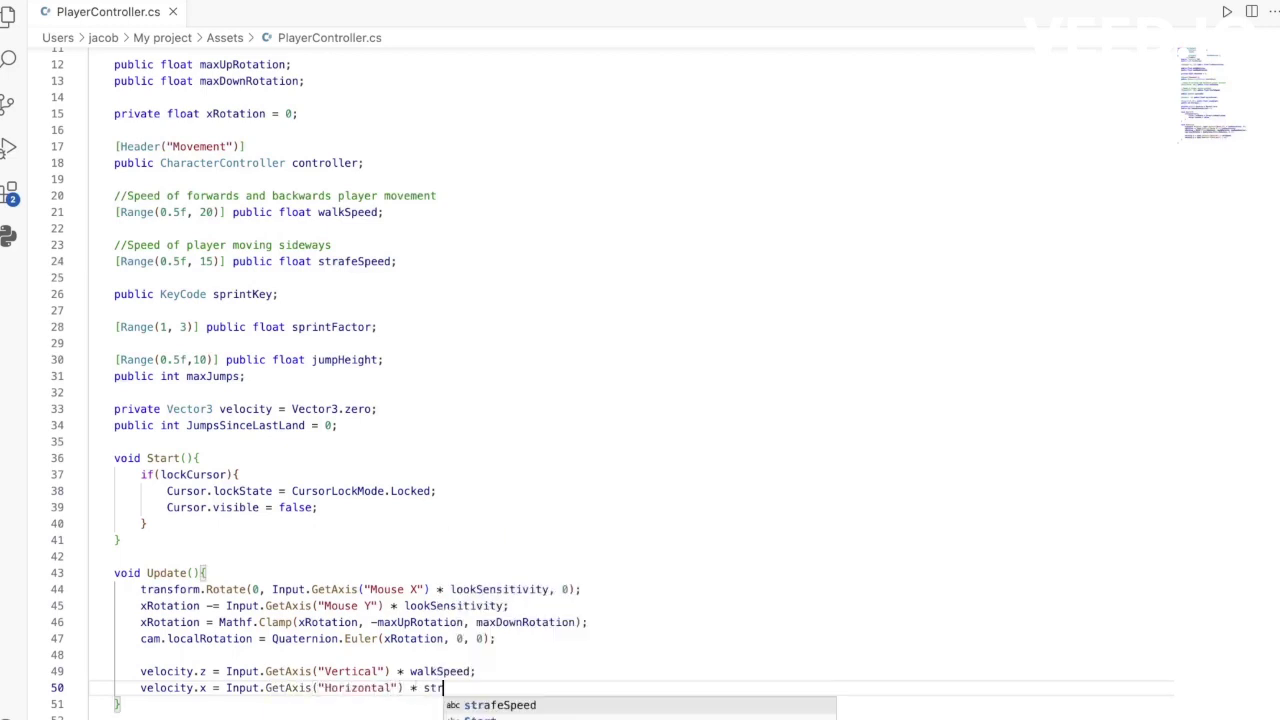
pyautogui.press('Tab')
pyautogui.write(';')
pyautogui.press('Return')
# Convert velocity to world space with transform.TransformDirection and call Sprint() while sprintKey is held.
pyautogui.scroll(-5, 436, 466)
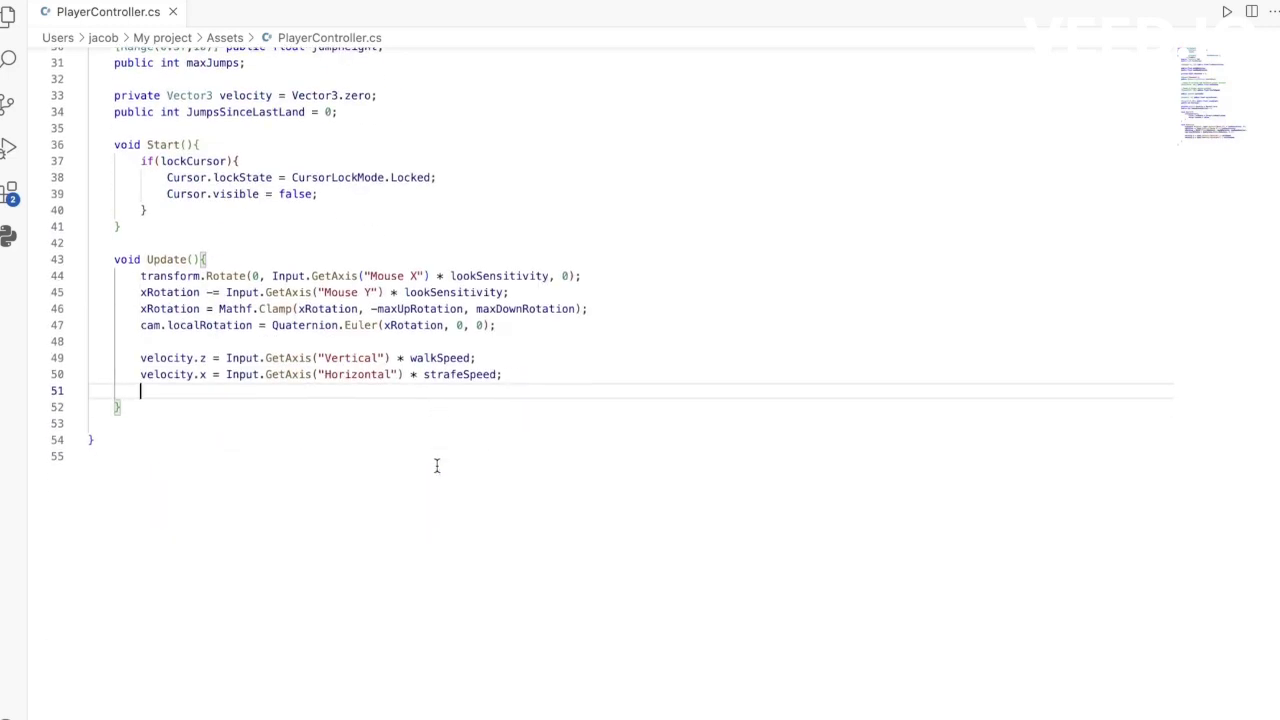
pyautogui.write('velocity = tran')
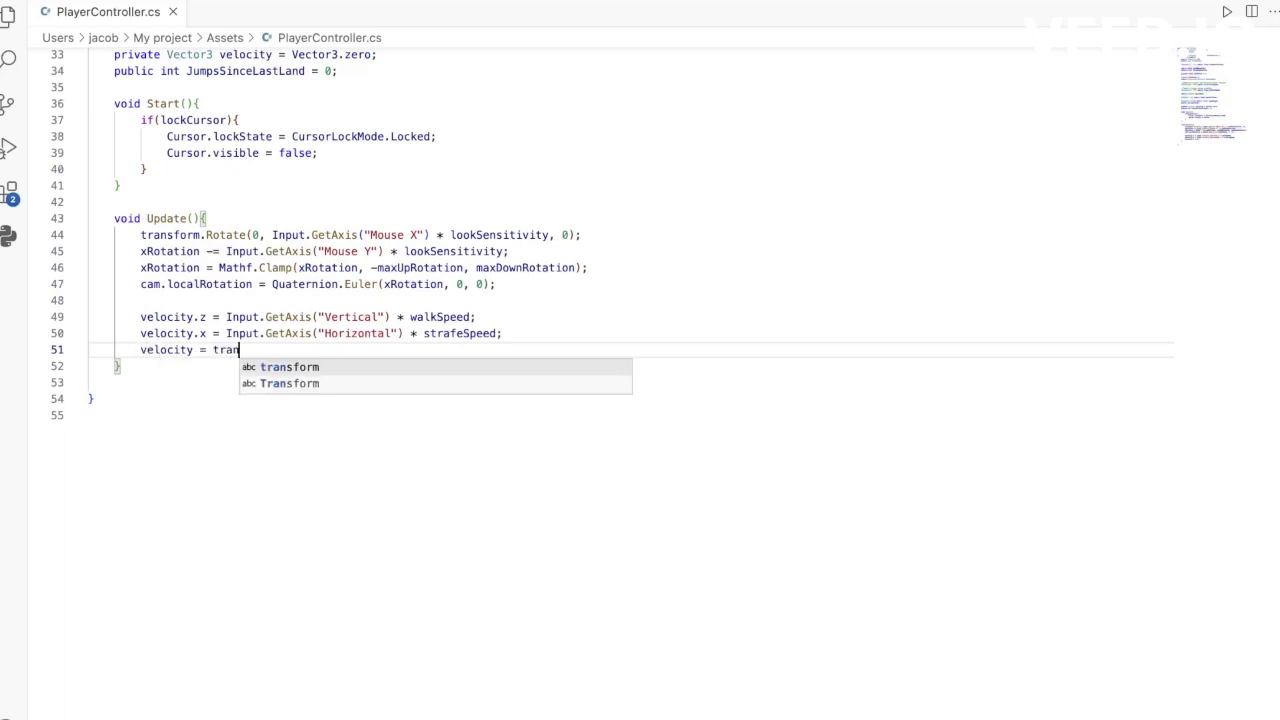
pyautogui.press('Tab')
pyautogui.write('.TransformDirection(veloc')
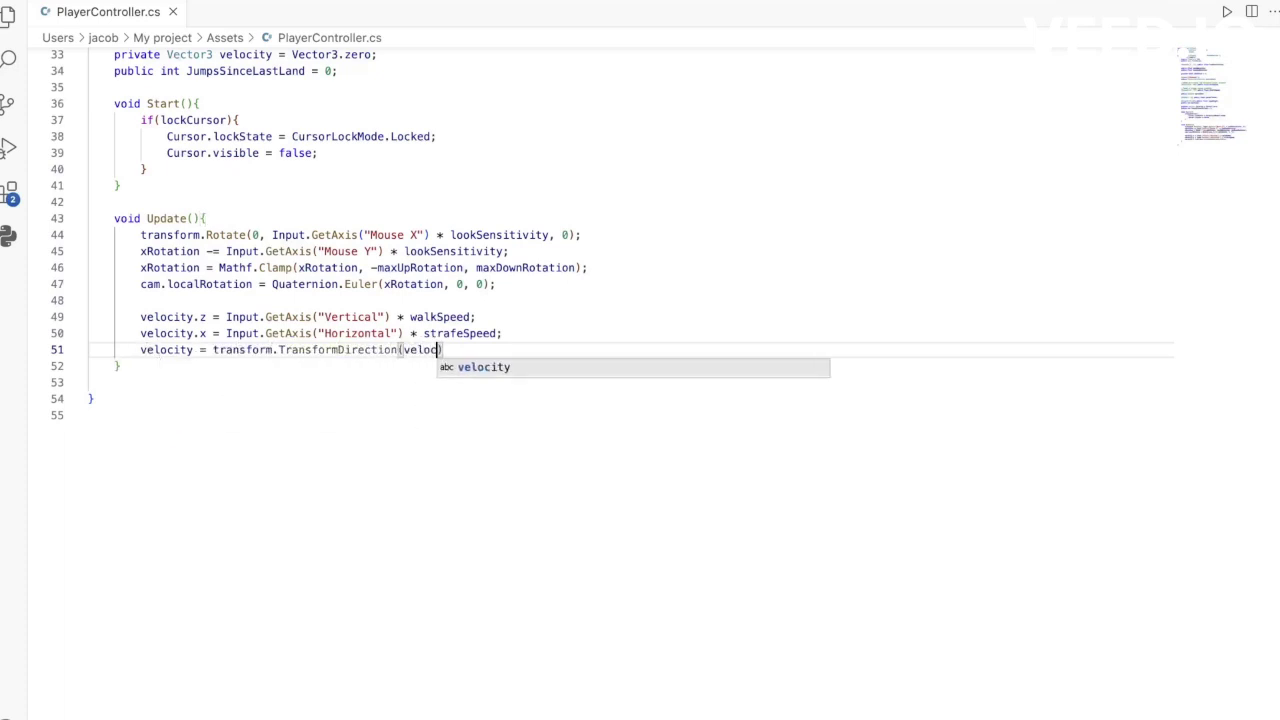
pyautogui.press('Tab')
pyautogui.write(');')
pyautogui.press('Return')
pyautogui.press('Return')
pyautogui.write('if')
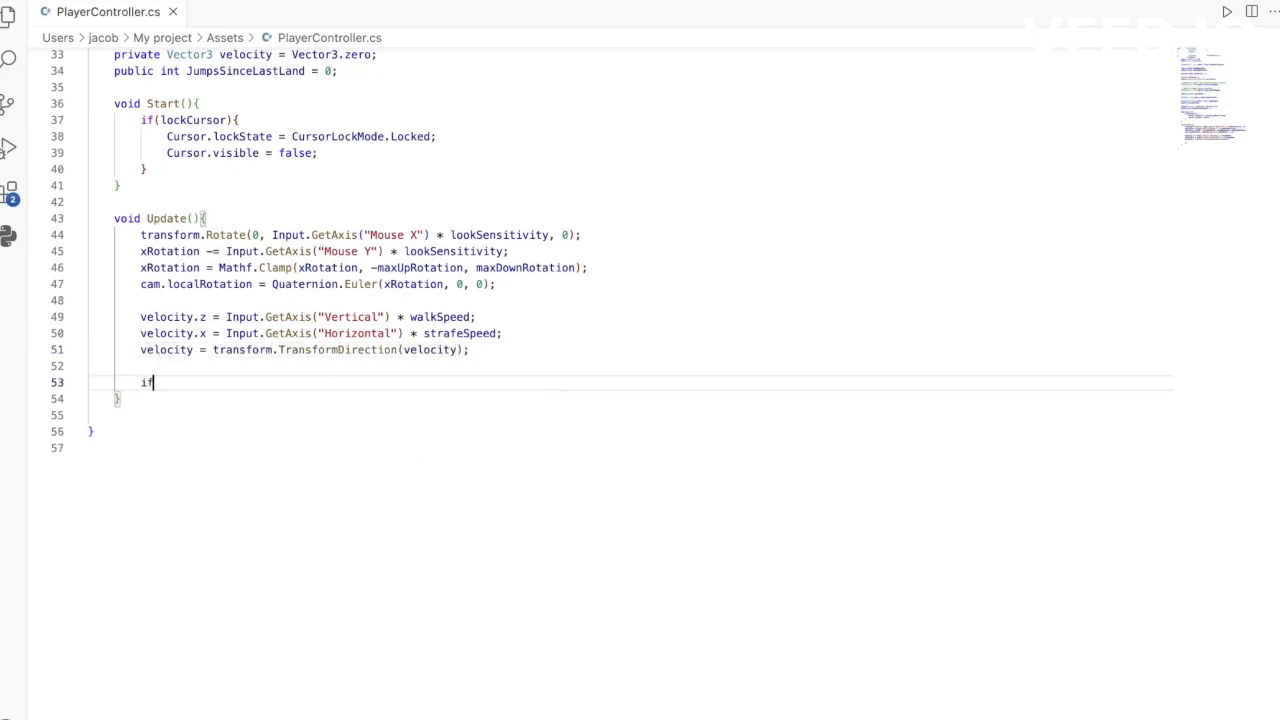
pyautogui.write('(Input.GetKey')
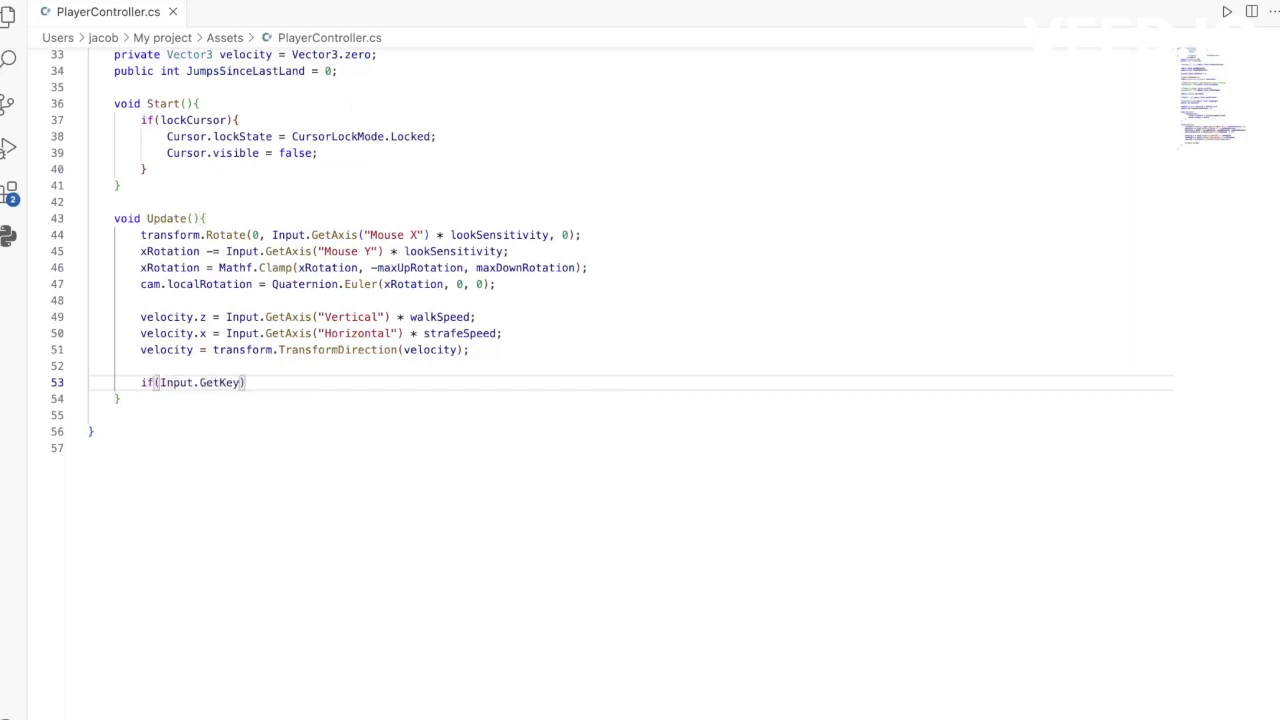
pyautogui.write('(sprintKey')
pyautogui.press('Tab')
pyautogui.write(')) {Sprin')
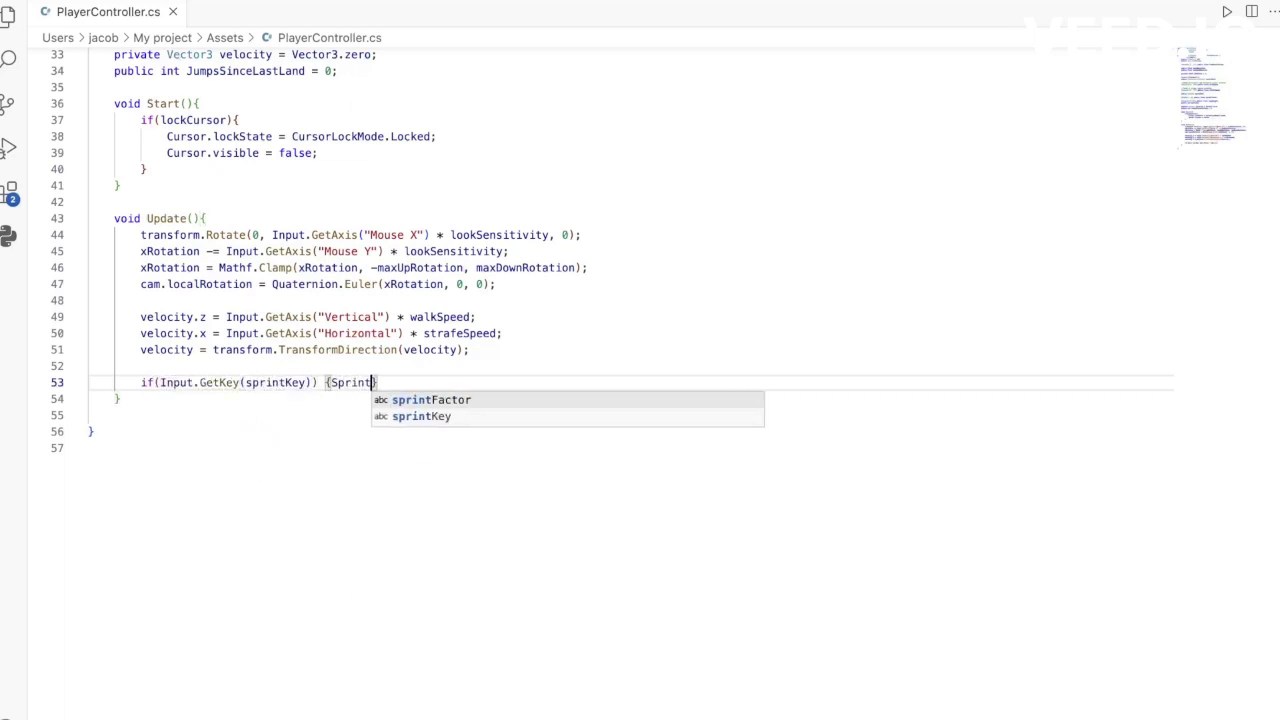
pyautogui.write('t()')
# Add a gravity comment and increase velocity.y by Physics.gravity.y * Time.deltaTime.
pyautogui.press('Return')
pyautogui.press('Return')
pyautogui.write('//Manual')
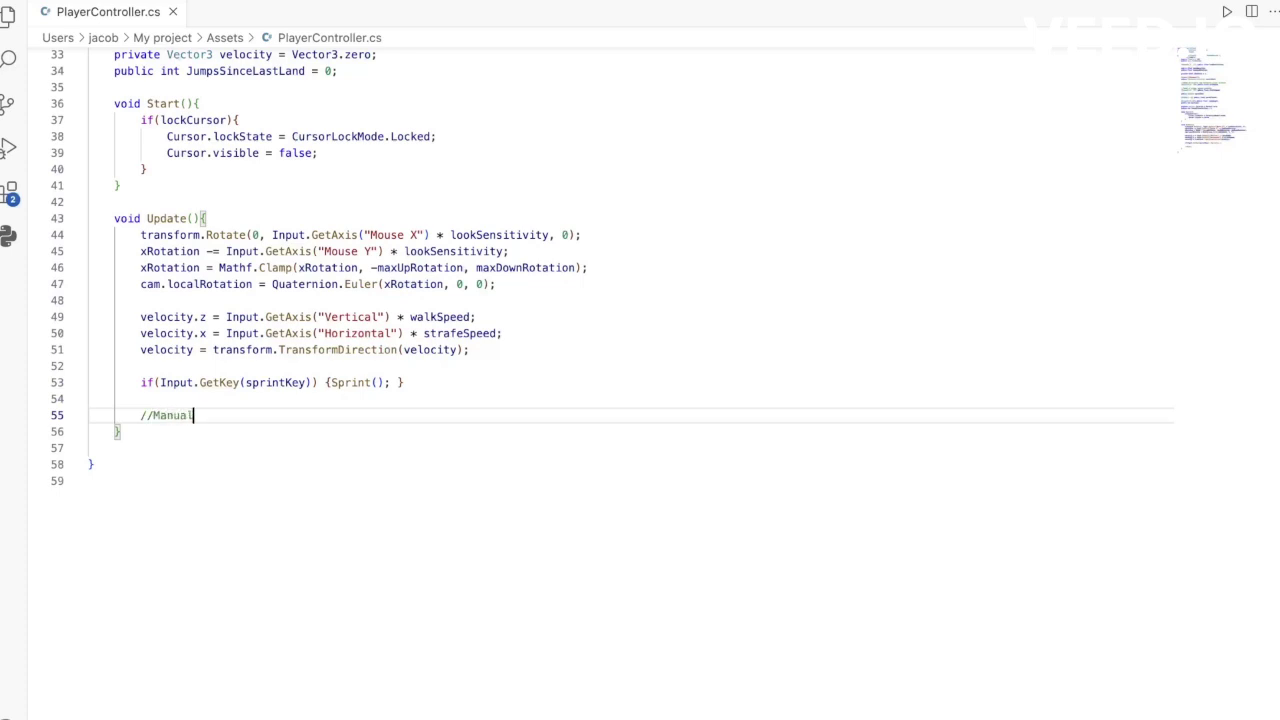
pyautogui.write('applier')
pyautogui.press('Return')
pyautogui.write('velocity.')
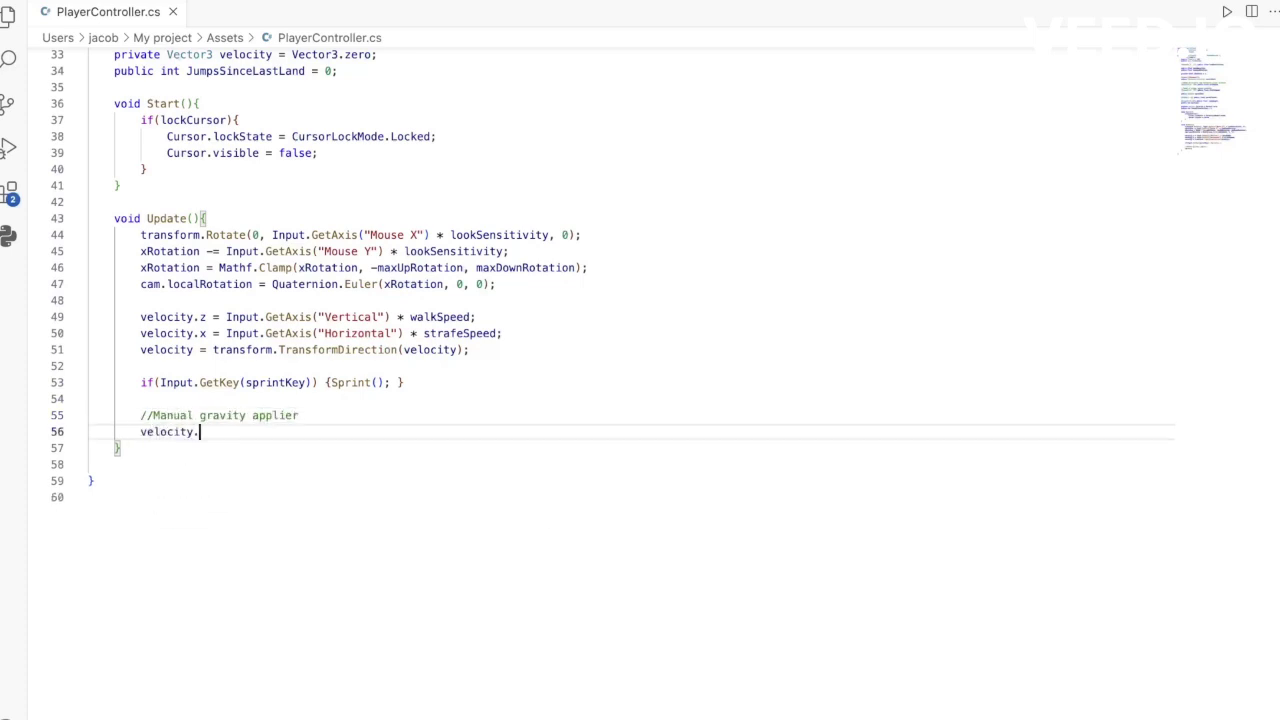
pyautogui.write('y += Physics.gravty.')
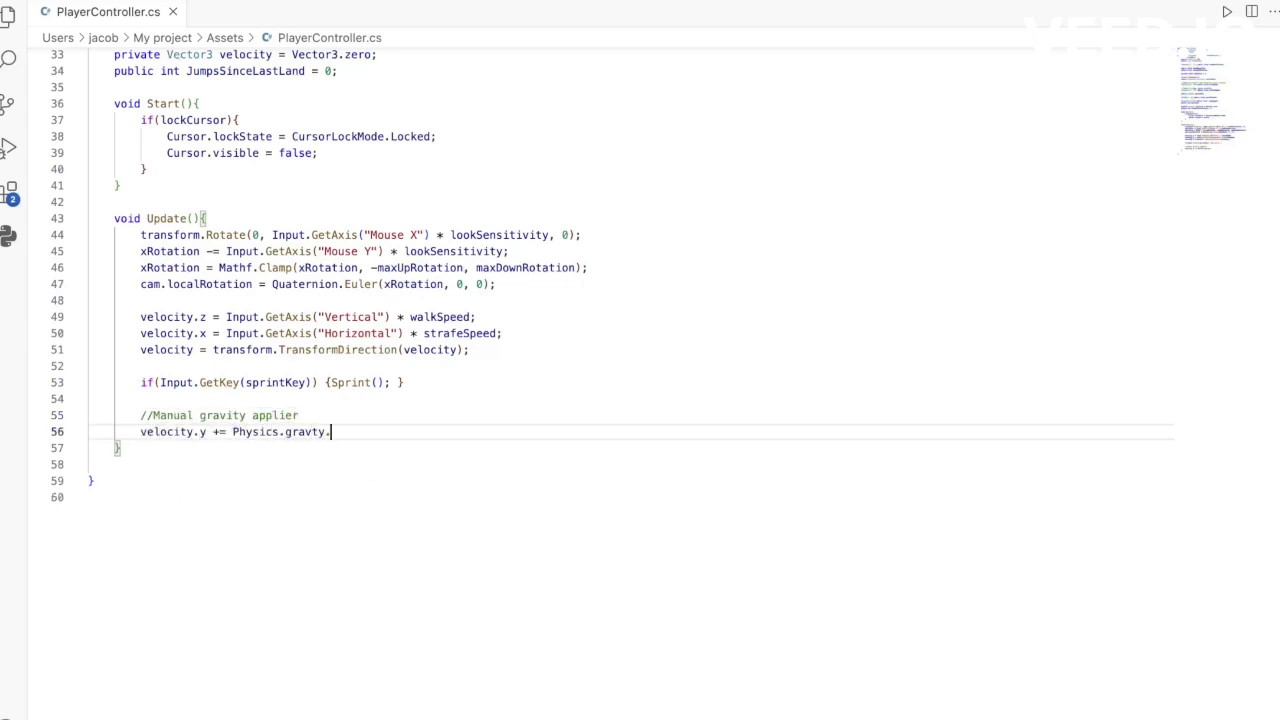
pyautogui.write('y * Time.de')
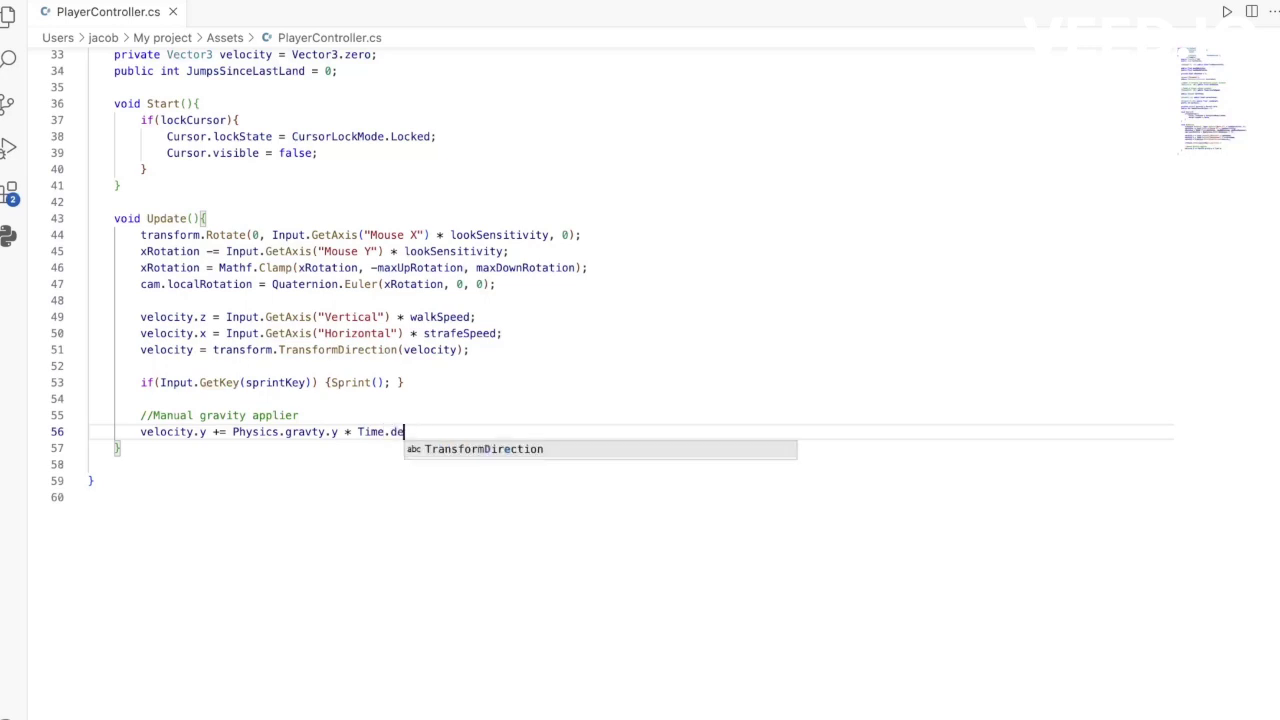
pyautogui.write('ltaTime;')
# Add a landing check that calls Land() when grounded with velocity.y < 0, and tidy the sprint lines' spacing.
pyautogui.press('Return')
pyautogui.press('Return')
pyautogui.write('if(co')
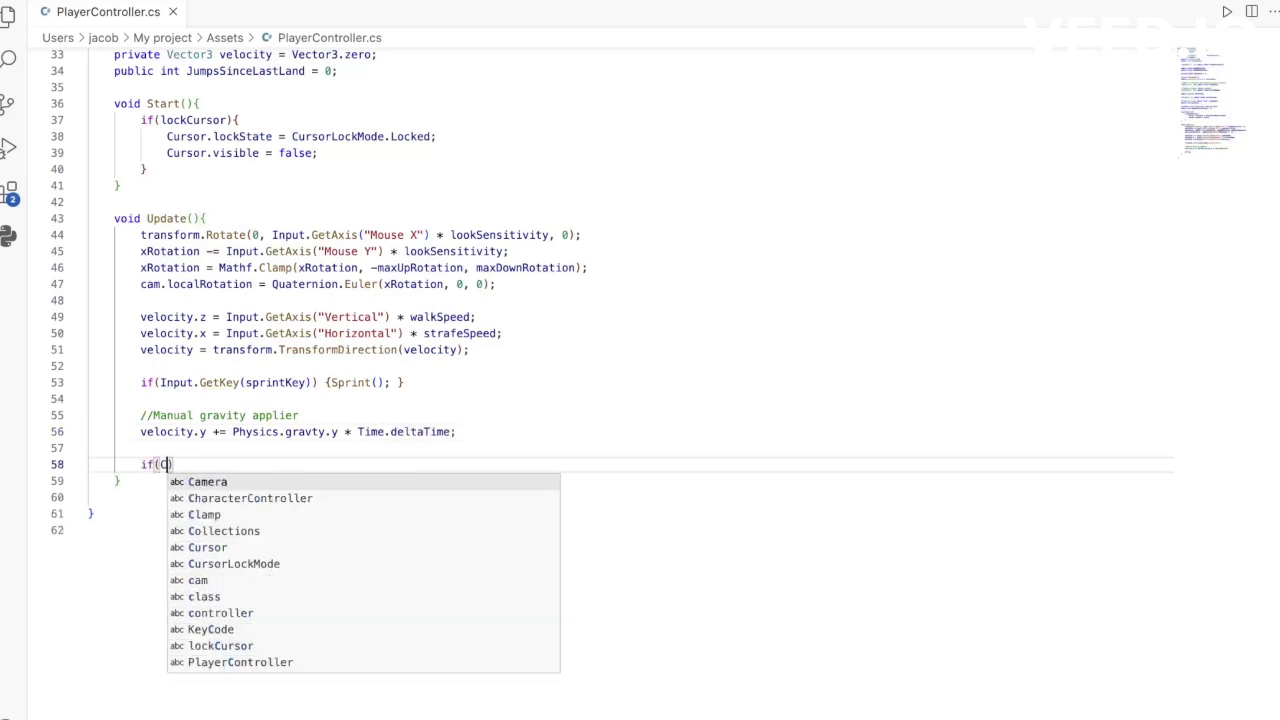
pyautogui.write('ntroller.isGrounded ')
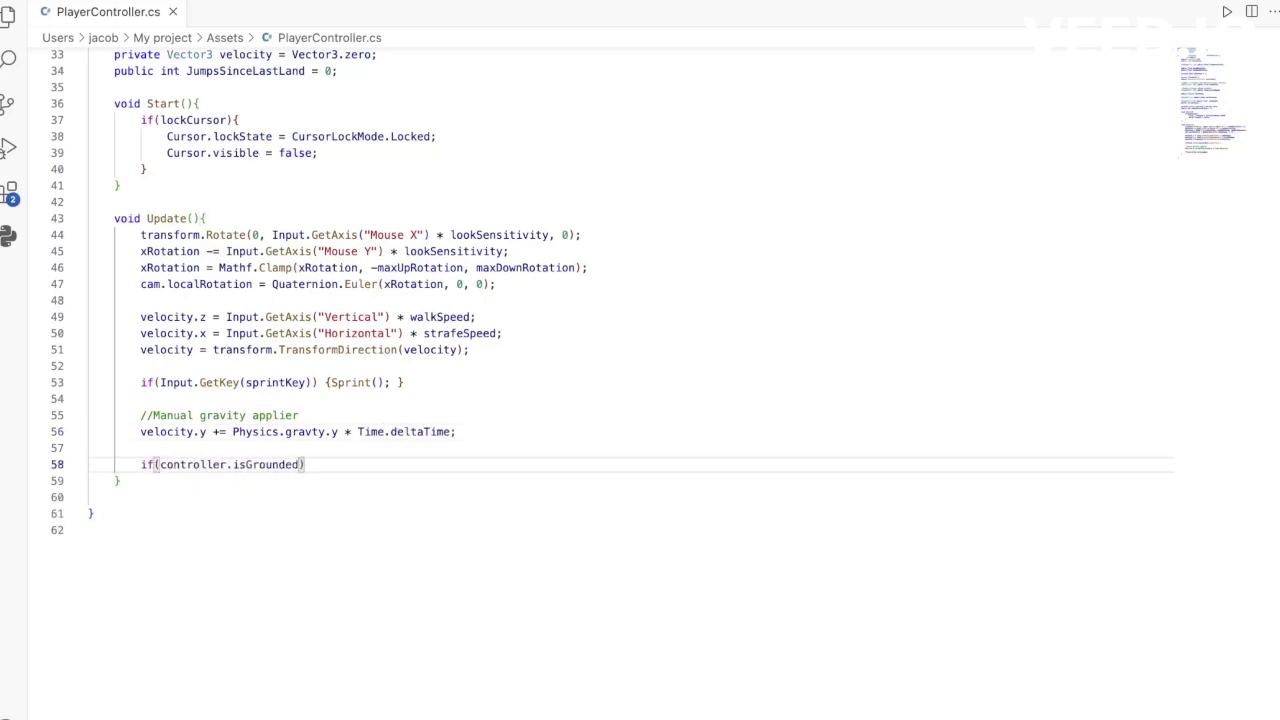
pyautogui.write('&& velocity')
pyautogui.write('.y < 0) { Land')
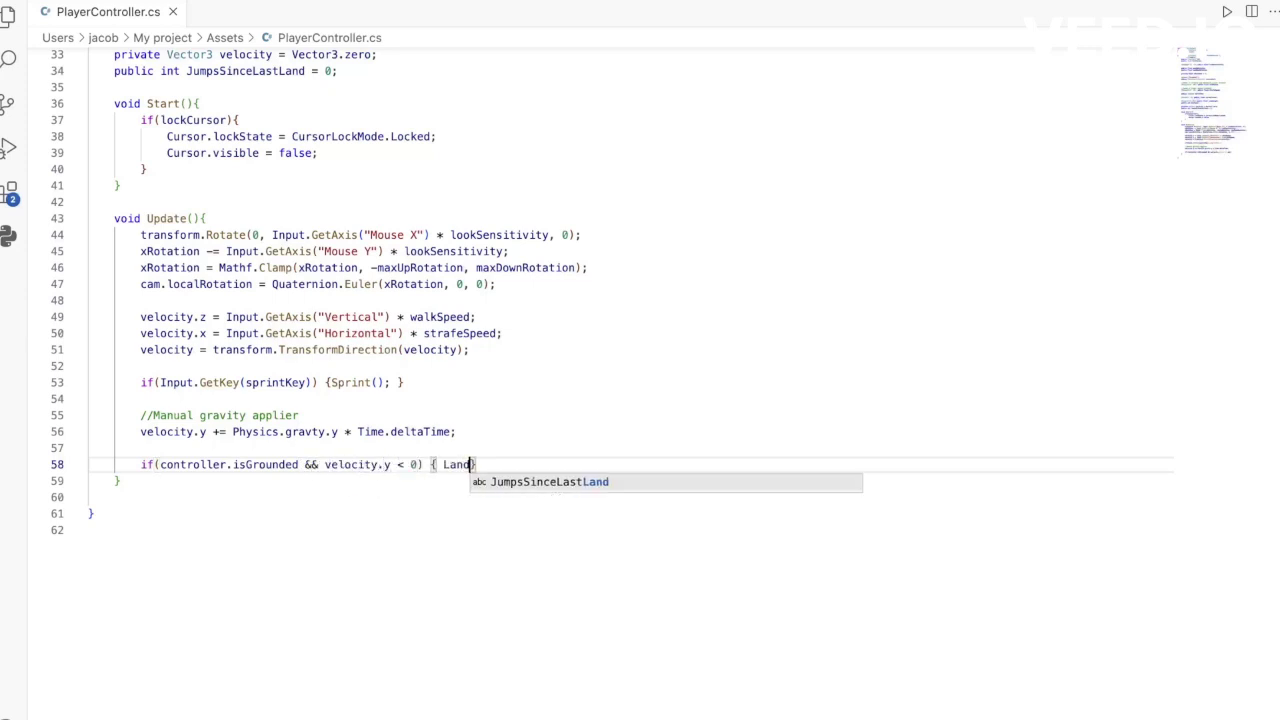
pyautogui.write('();')
pyautogui.press('Return')
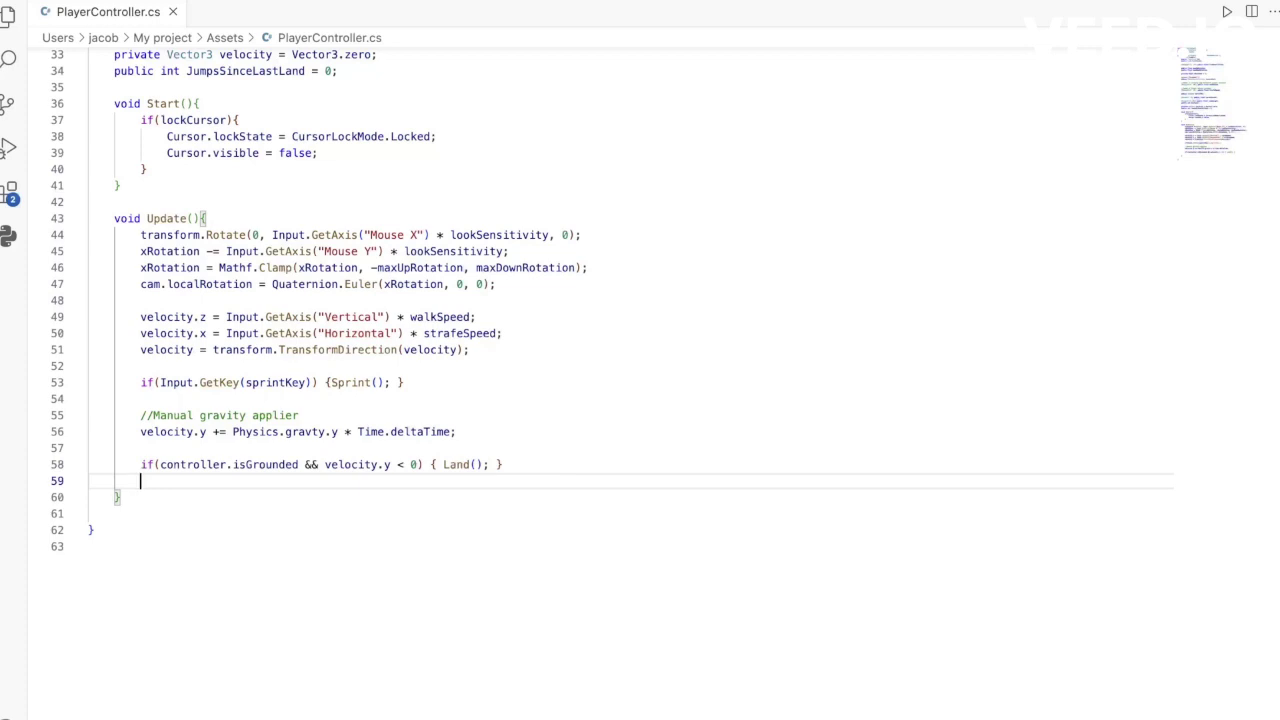
pyautogui.click(337, 382)
pyautogui.click(141, 480)
# Add an Input.GetButtonDown("Jump") block that calls Jump() when controller.isGrounded.
pyautogui.press('Return')
pyautogui.write('if(')
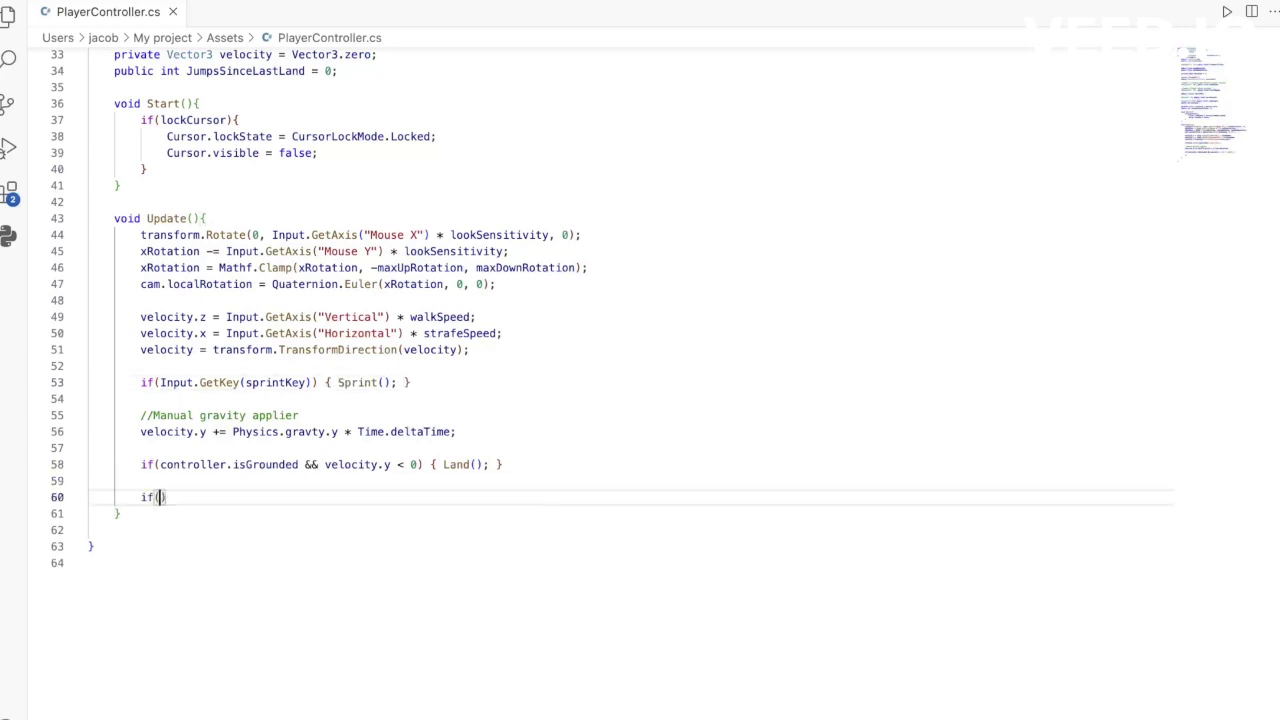
pyautogui.write('Input.GetButtonDown("')
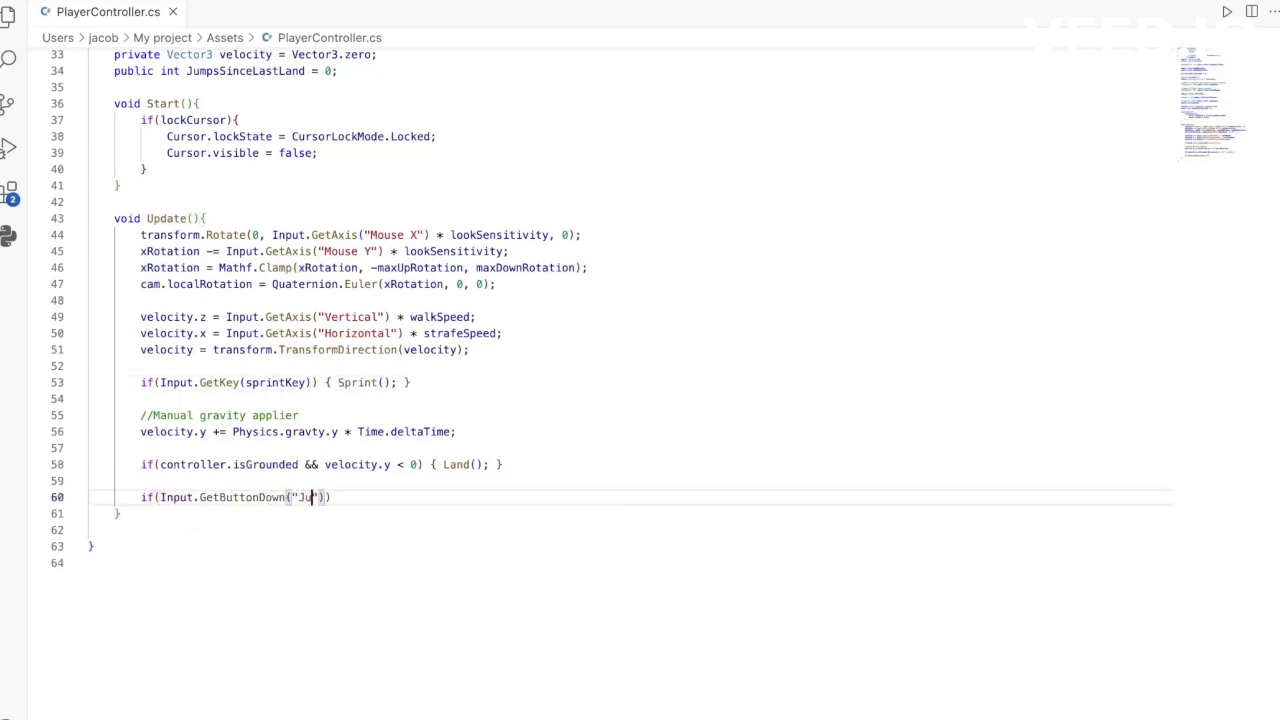
pyautogui.write('Jump"))')
pyautogui.write('{')
pyautogui.press('Return')
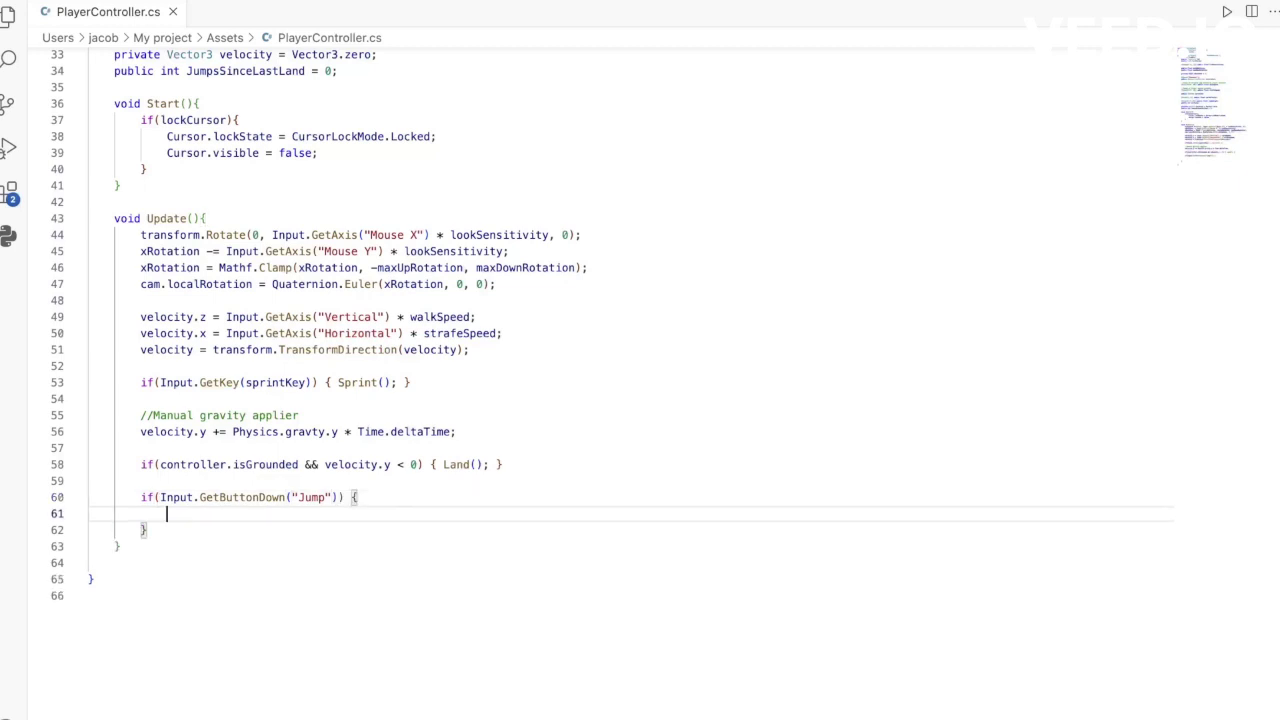
pyautogui.write('if(controller.isGrounded')
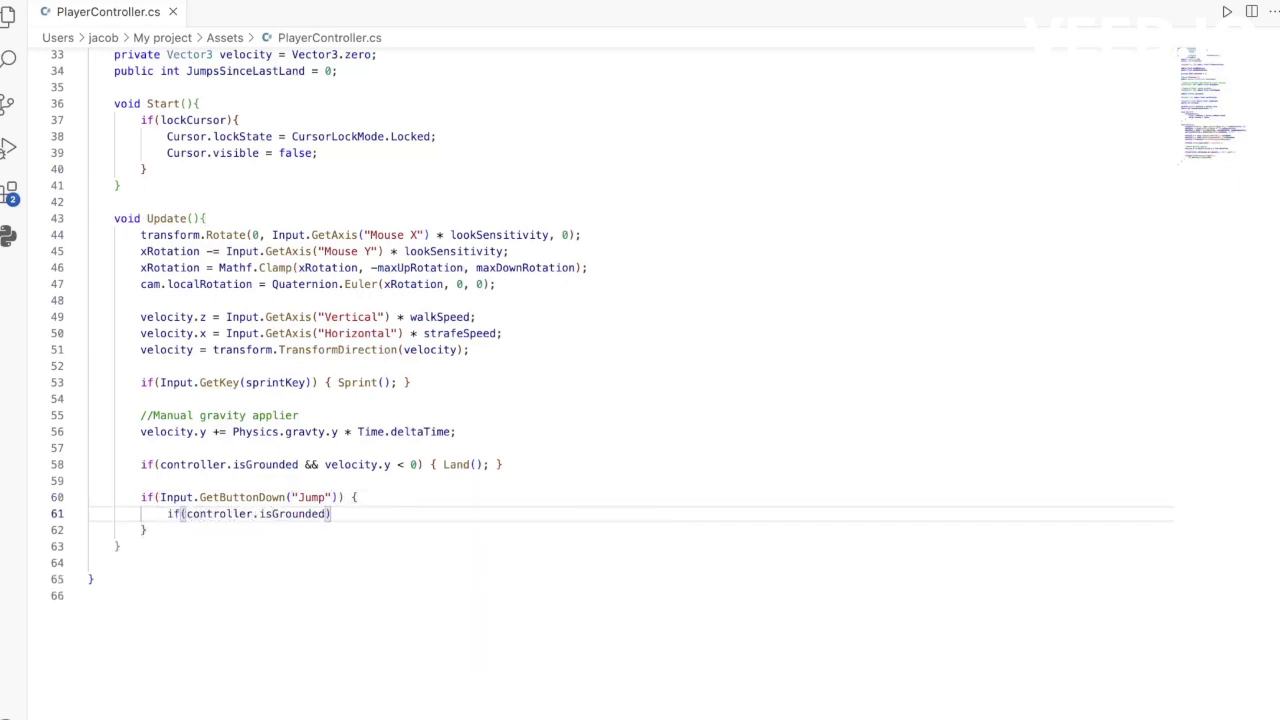
pyautogui.write(') {')
pyautogui.press('Return')
pyautogui.write('Jump();')
pyautogui.press('Return')
pyautogui.press('Delete')
pyautogui.write('} else if(')
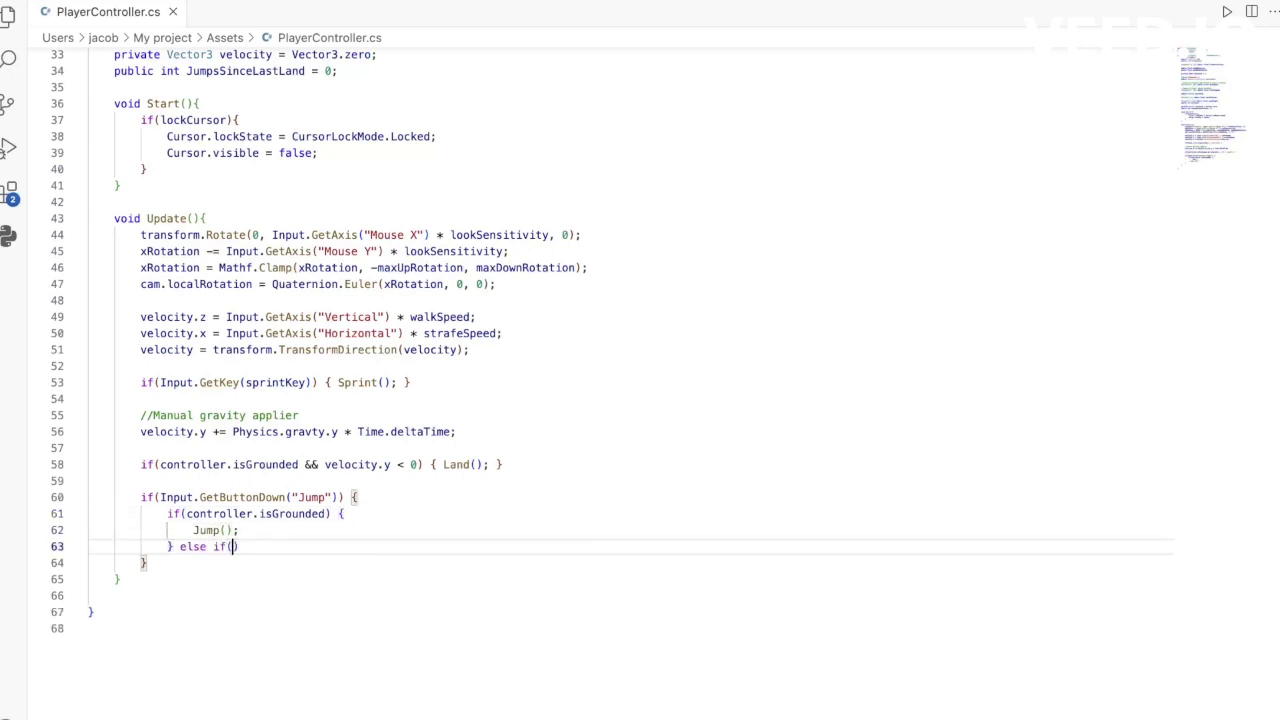
# Add the second jump branch for JumpsSinceLastLand < maxJumps inside the Jump block.
pyautogui.write('Jum')
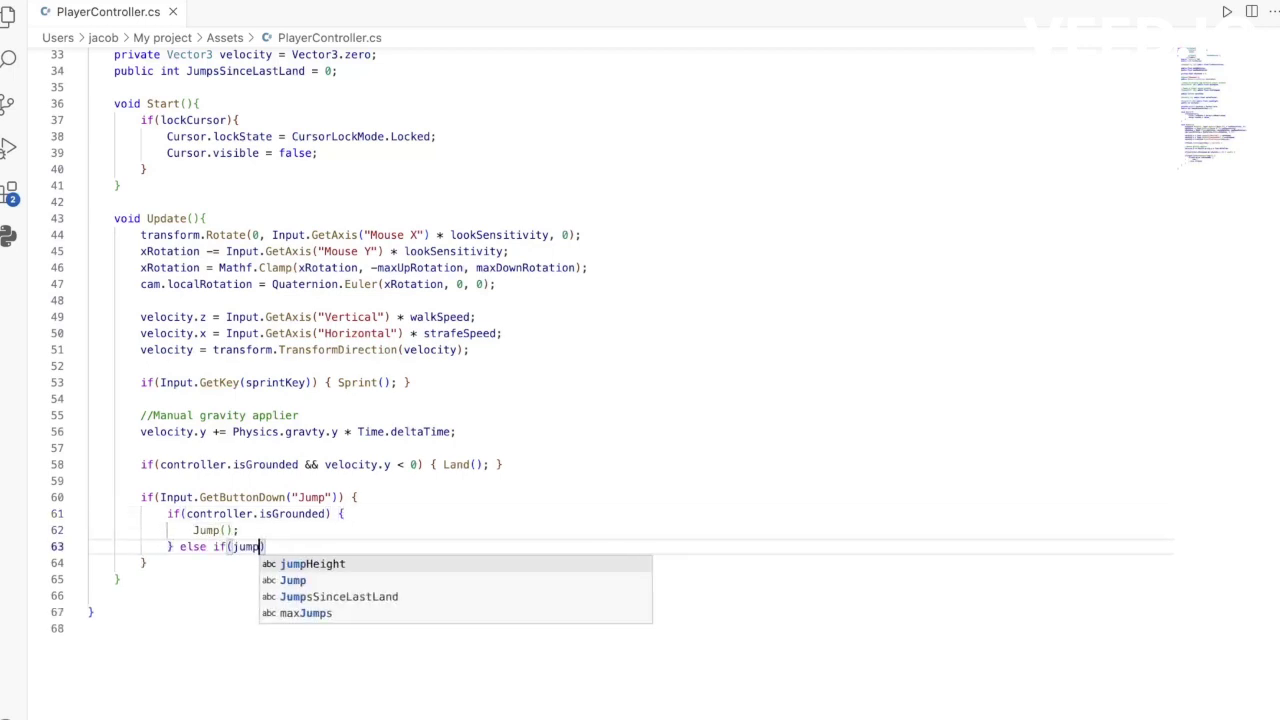
pyautogui.press('Tab')
pyautogui.write('< maxJumps) {')
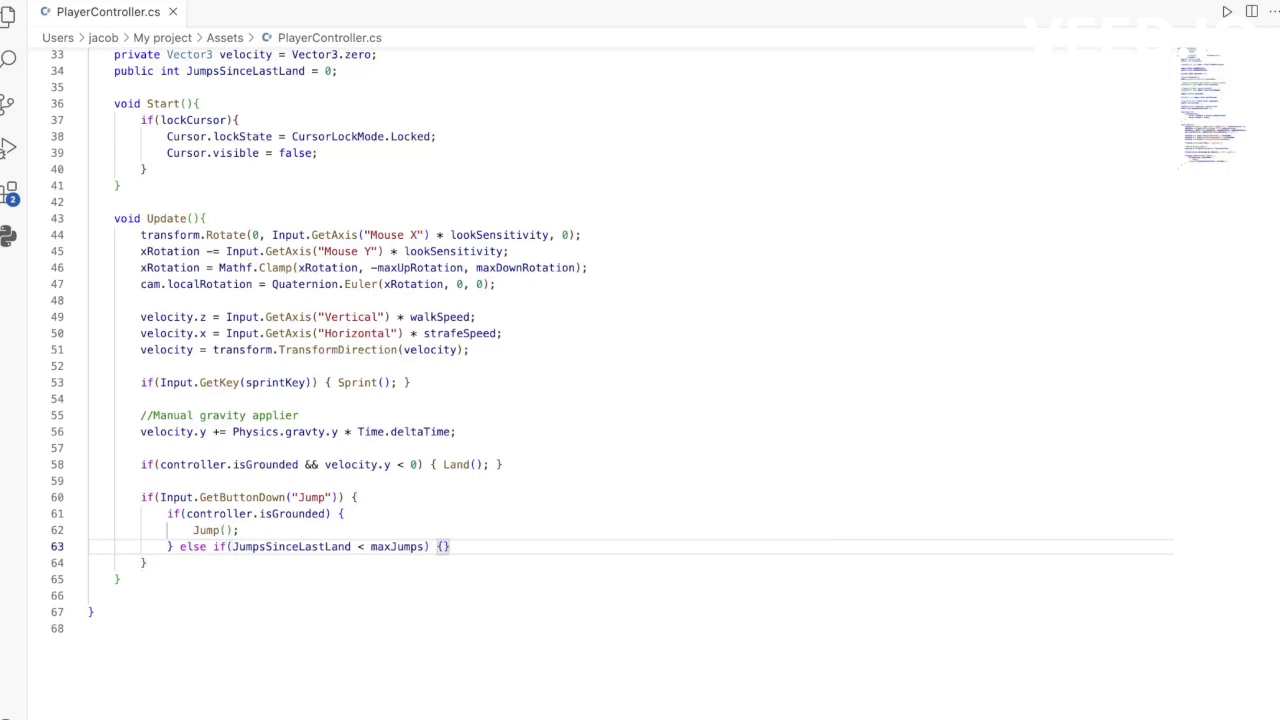
pyautogui.press('Return')
pyautogui.write('Jump();')
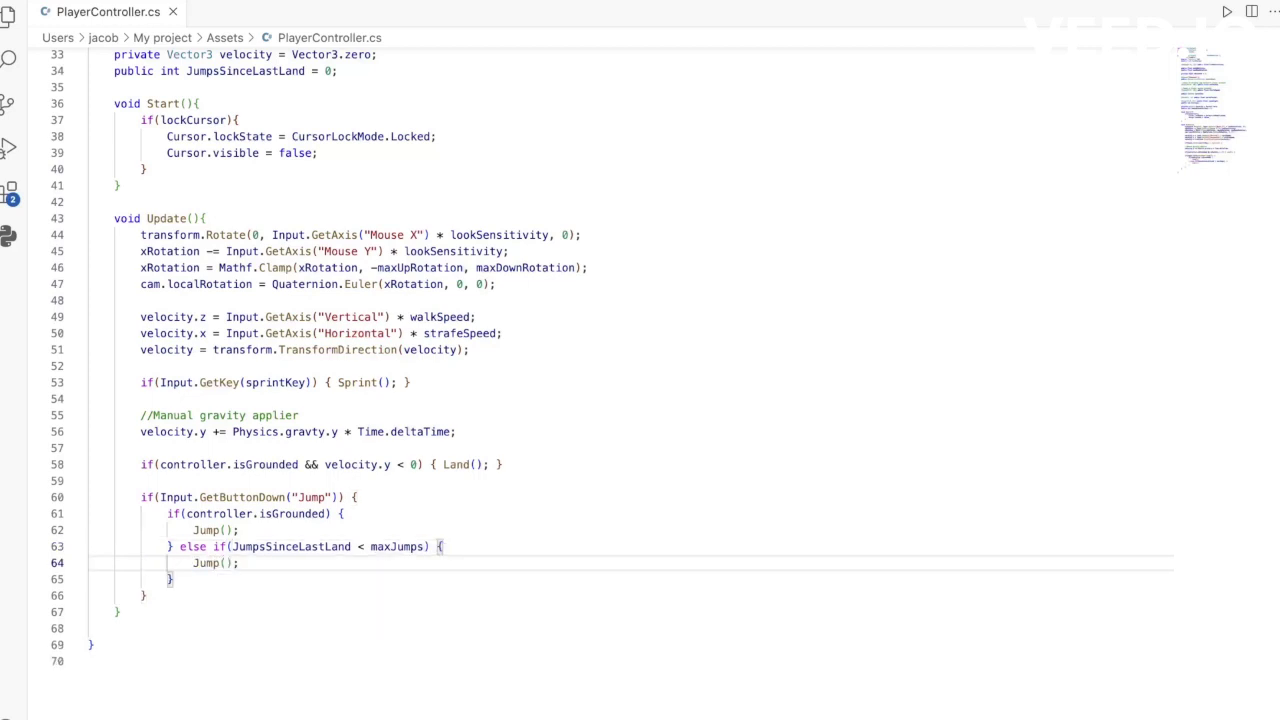
pyautogui.click(115, 611)
pyautogui.write('c')
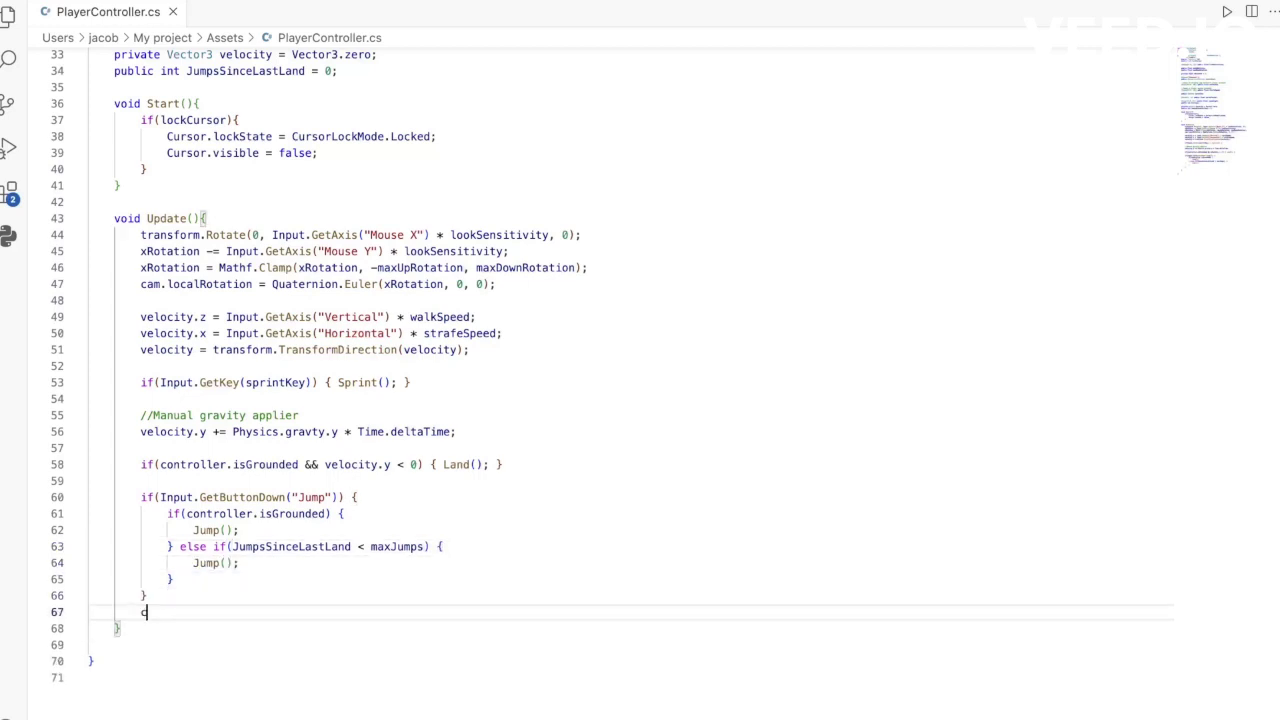
# End Update() with controller.Move(velocity * Time.deltaTime);.
pyautogui.write('ontroller.Move(velocity * Time')
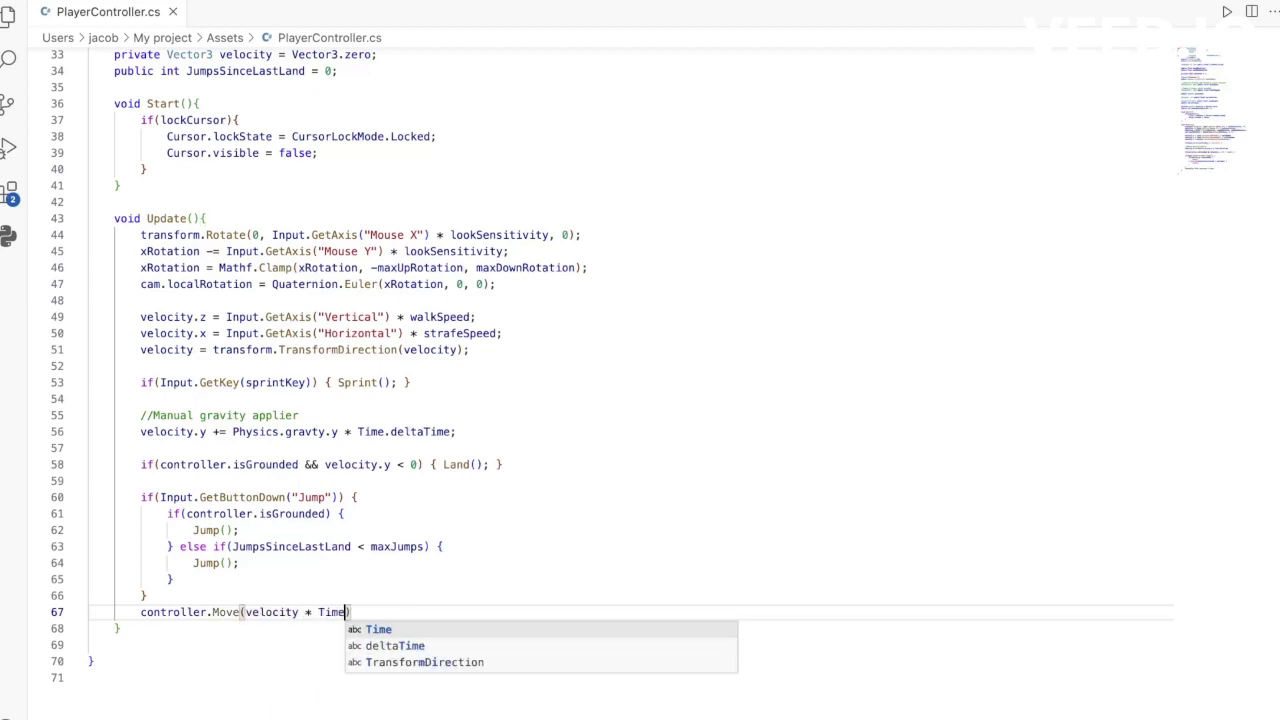
pyautogui.write('.deltaTime')
pyautogui.press('End')
pyautogui.write(';')
pyautogui.click(121, 628)
# Write a private Sprint() method multiplying velocity.z and velocity.x by sprintFactor.
pyautogui.press('Return')
pyautogui.press('Return')
pyautogui.write('pr')
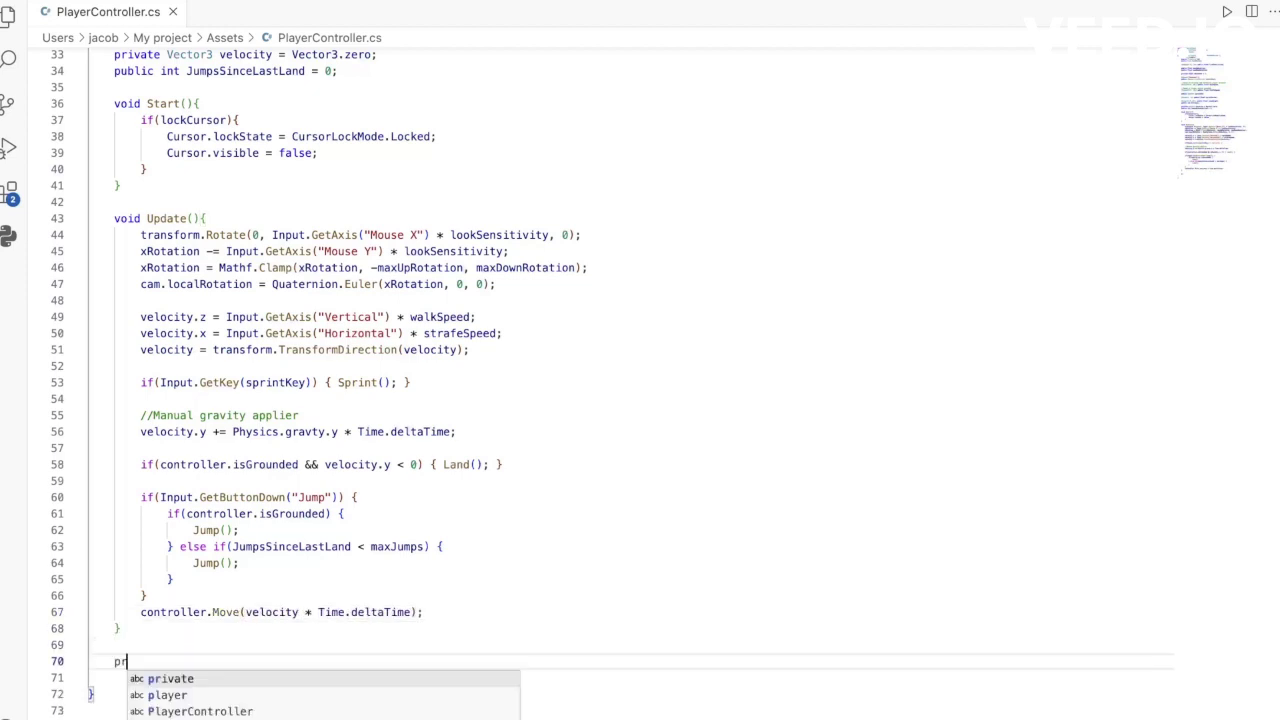
pyautogui.write('ivate void Sprint(){')
pyautogui.press('Return')
pyautogui.write('velocity')
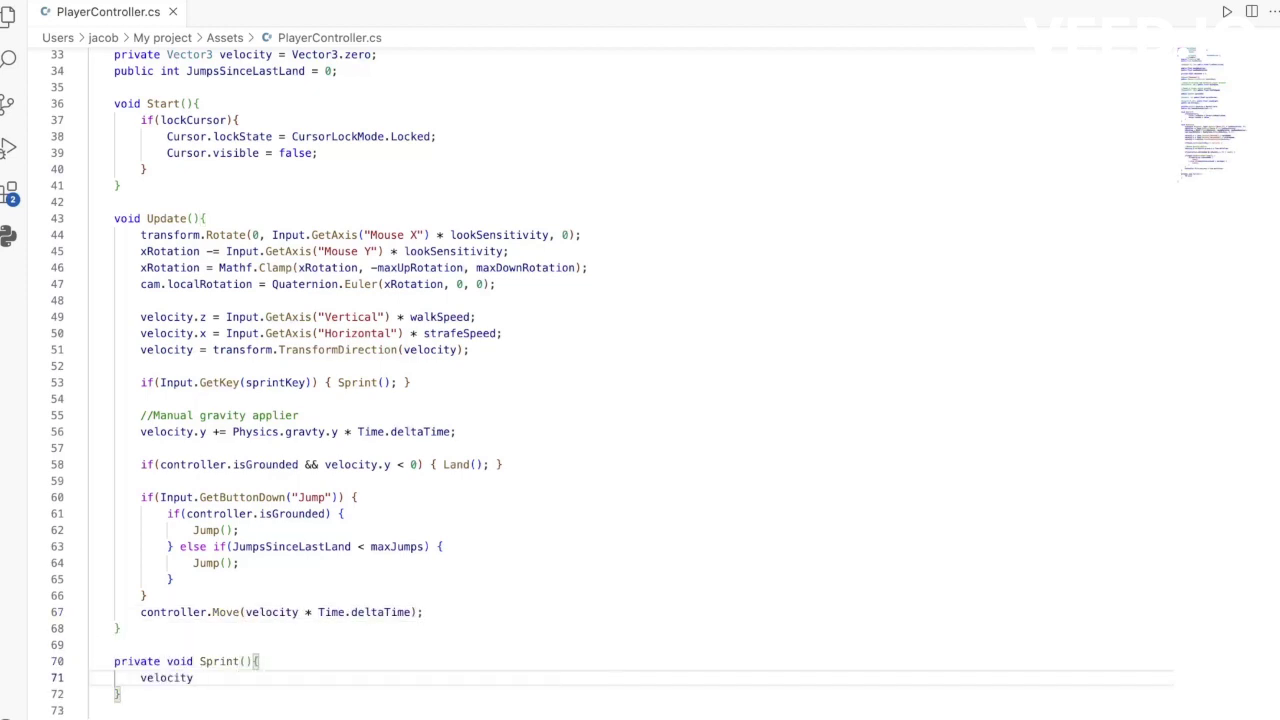
pyautogui.write('.z *= sprintFactor')
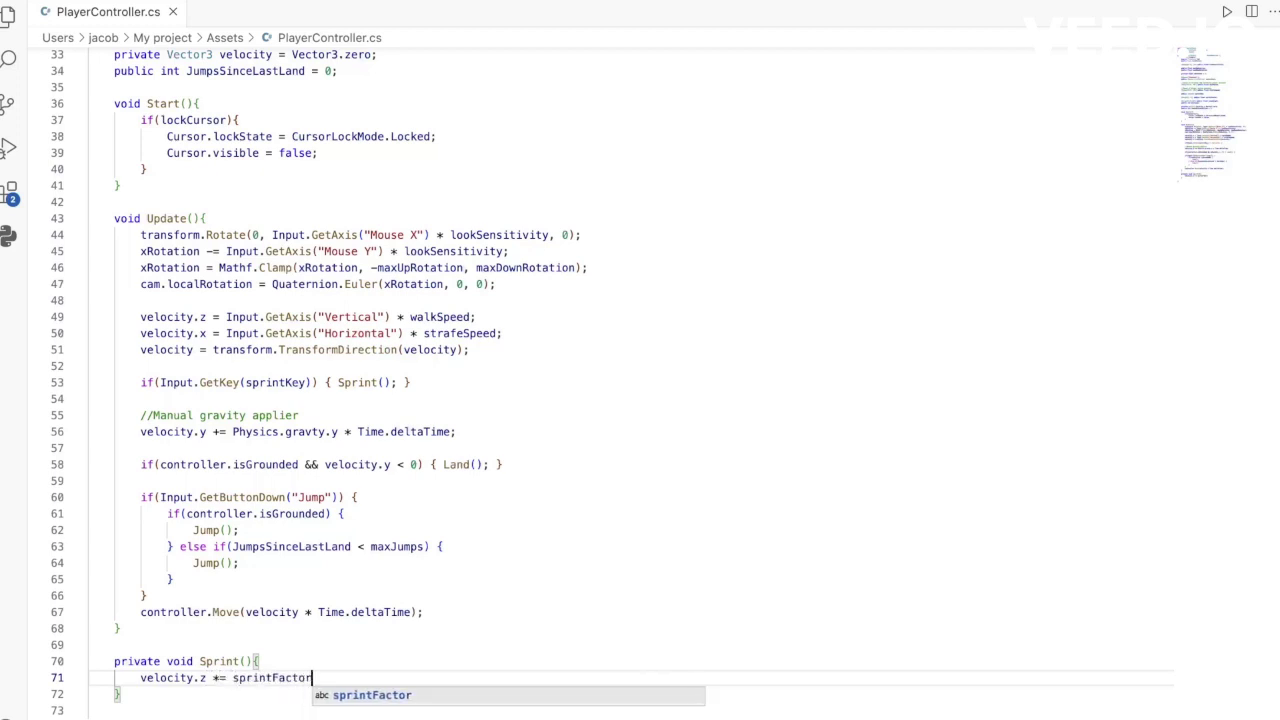
pyautogui.write(';')
pyautogui.press('Return')
pyautogui.write('velocity.x *= ')
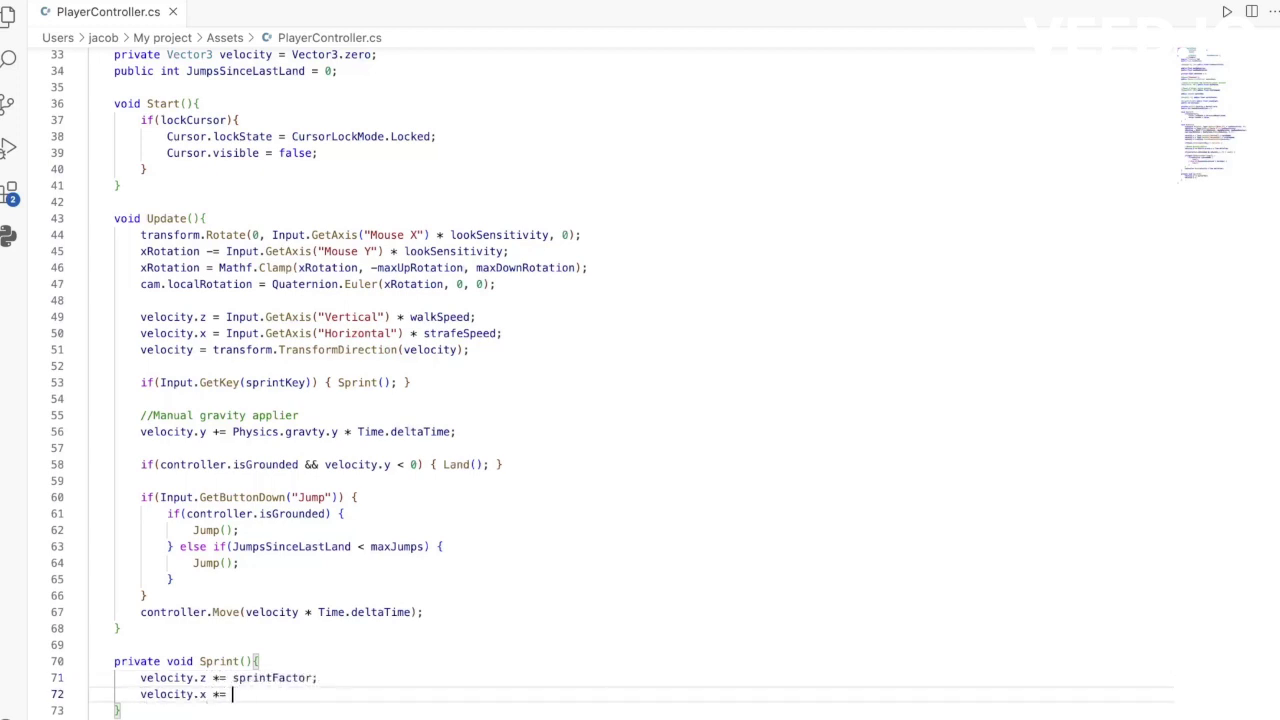
pyautogui.write('spr')
pyautogui.press('Tab')
pyautogui.write(';')
pyautogui.press('Down')
pyautogui.press('End')
pyautogui.press('Return')
pyautogui.press('Return')
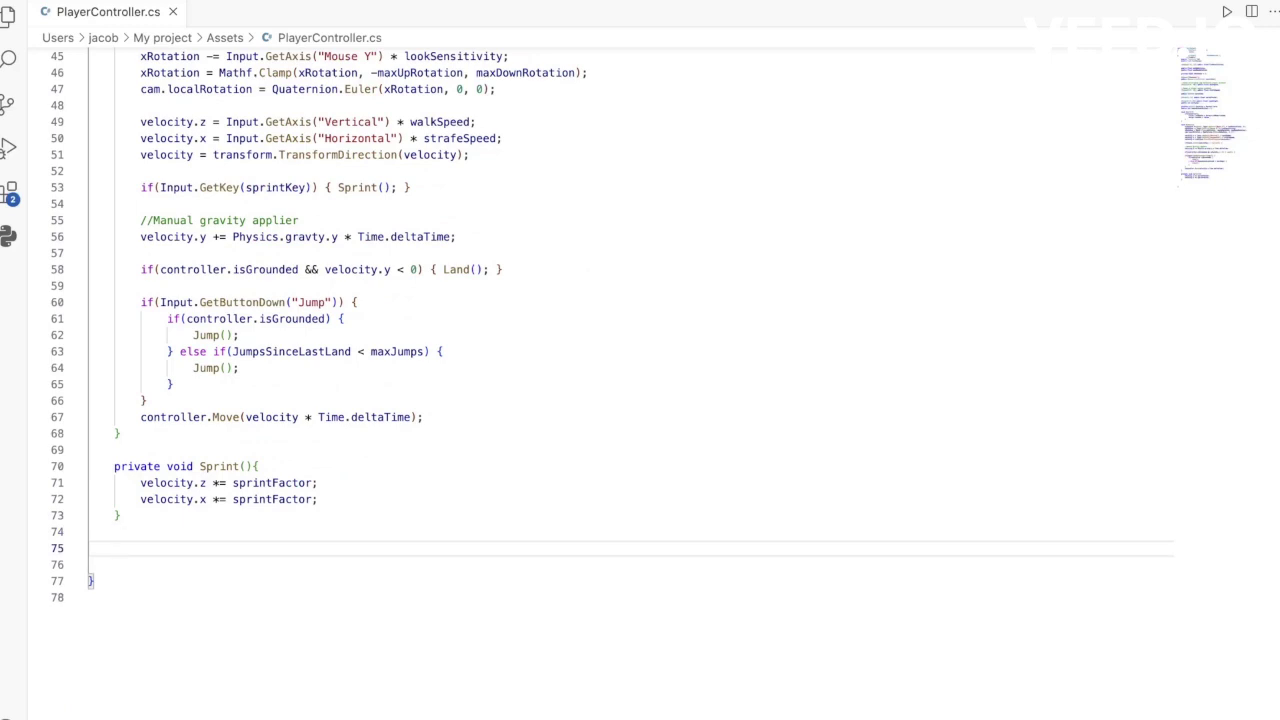
# Write a Jump() method setting velocity.y = Mathf.Sqrt(jumpHeight * -2 * Physics.gravity.y) and incrementing JumpsSinceLastLand.
pyautogui.write('private void Jump(){')
pyautogui.press('Return')
pyautogui.write('velocity')
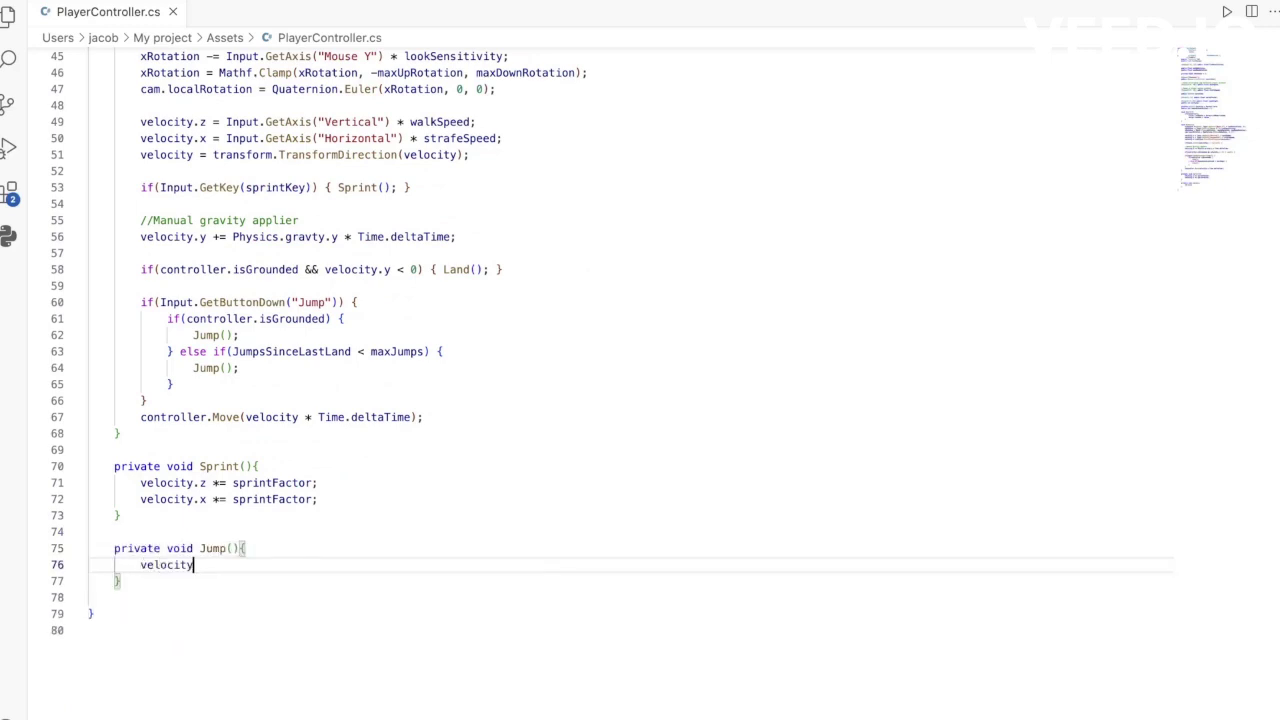
pyautogui.write('.y = Mathf.Sqrt')
pyautogui.write('(jump')
pyautogui.press('Tab')
pyautogui.write('-2')
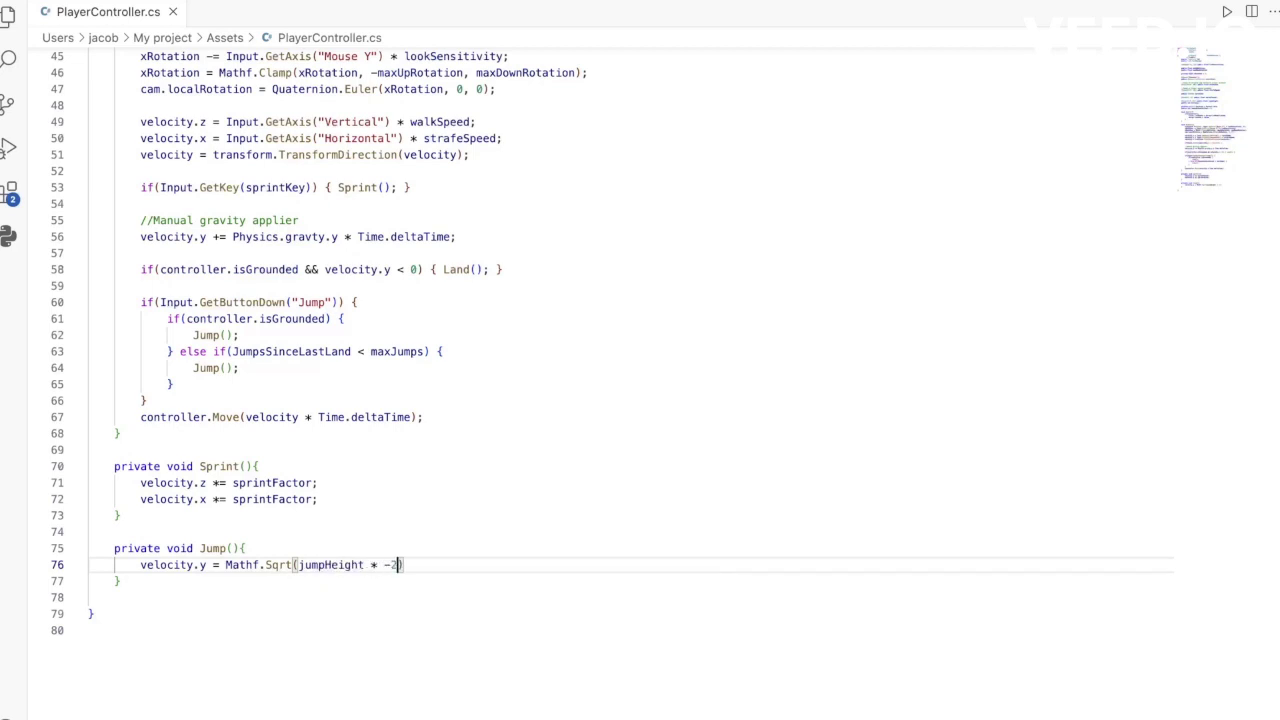
pyautogui.write(' * Physics.gravity.')
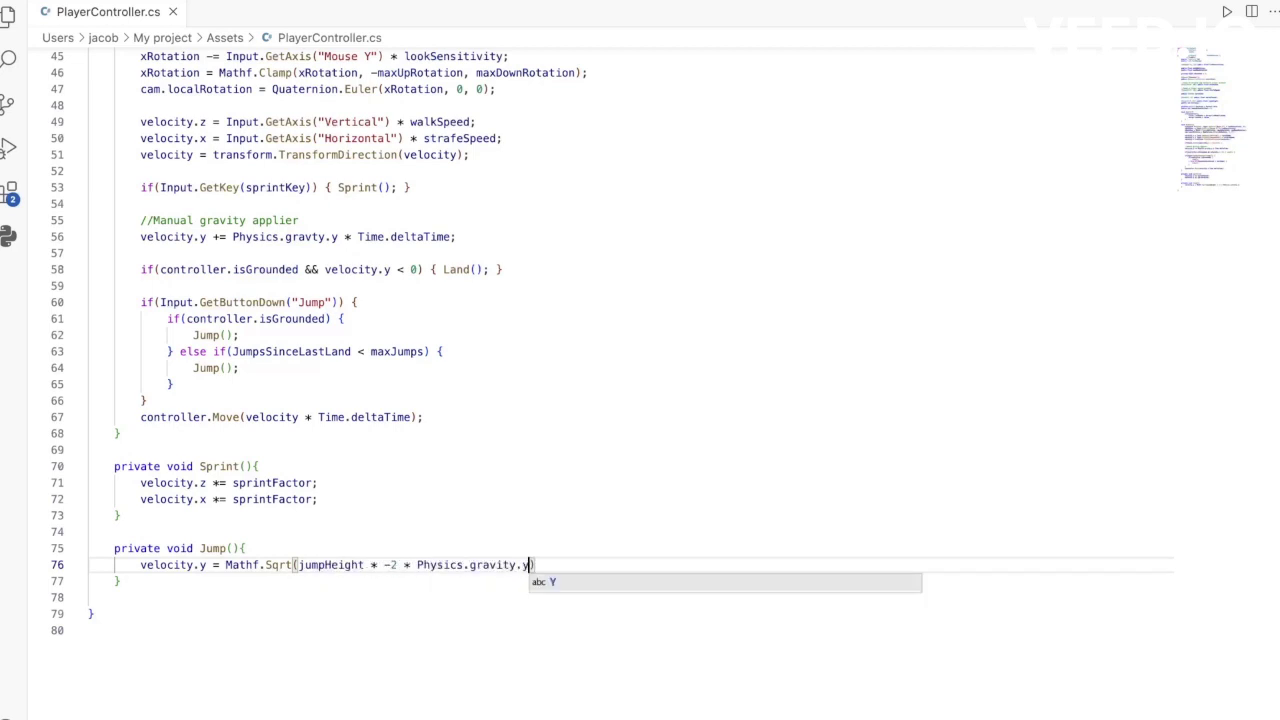
pyautogui.write('y);')
pyautogui.press('Return')
pyautogui.write('Jum')
pyautogui.press('Tab')
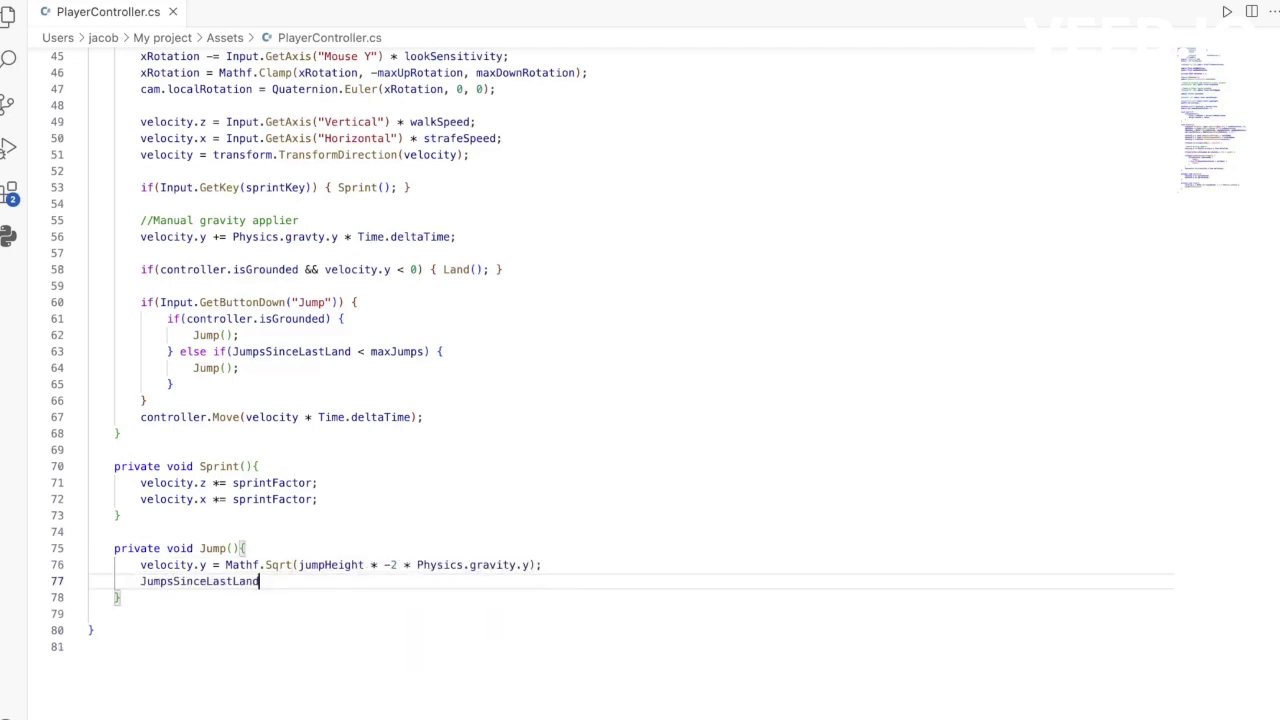
pyautogui.write('++;')
pyautogui.press('Down')
pyautogui.press('Return')
pyautogui.press('Return')
# Write a Land() method setting velocity.y = 0 and resetting JumpsSinceLastLand.
pyautogui.write('private void L')
pyautogui.press('Tab')
pyautogui.write('(){')
pyautogui.press('Return')
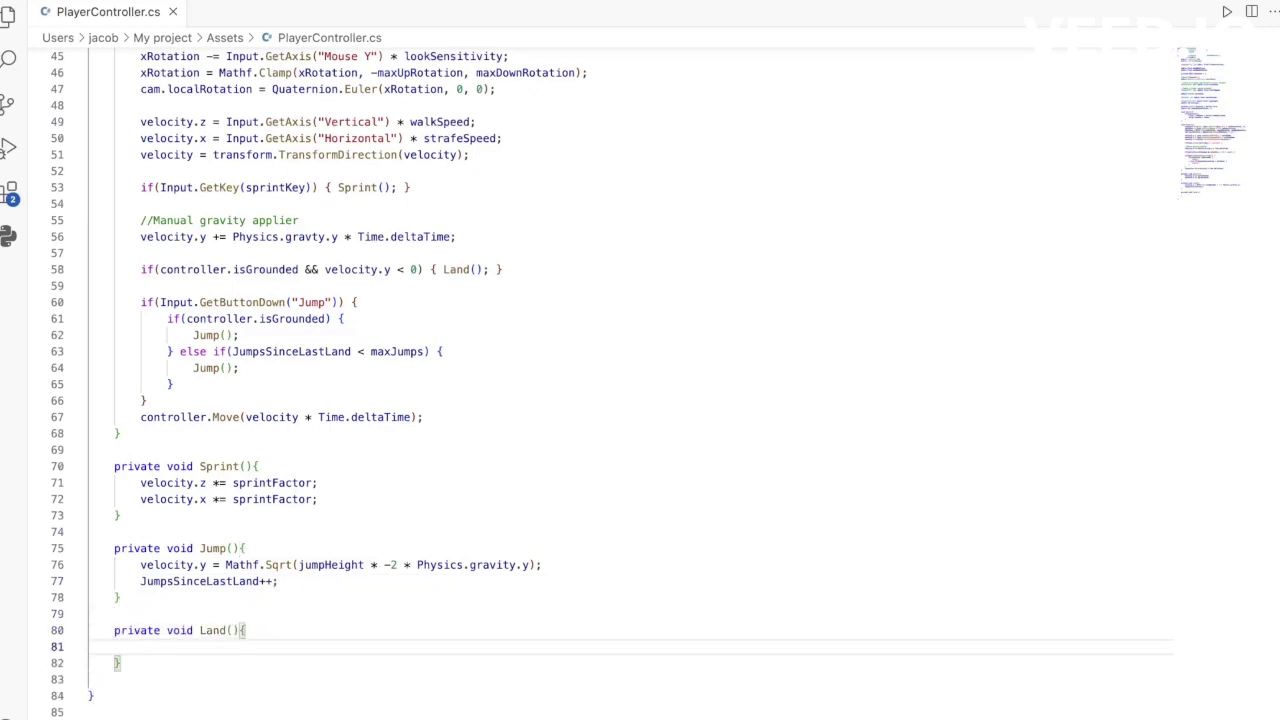
pyautogui.write('ve')
pyautogui.press('Tab')
pyautogui.write('.y = 0;')
pyautogui.press('Return')
pyautogui.write('JumpsSinceLastLand')
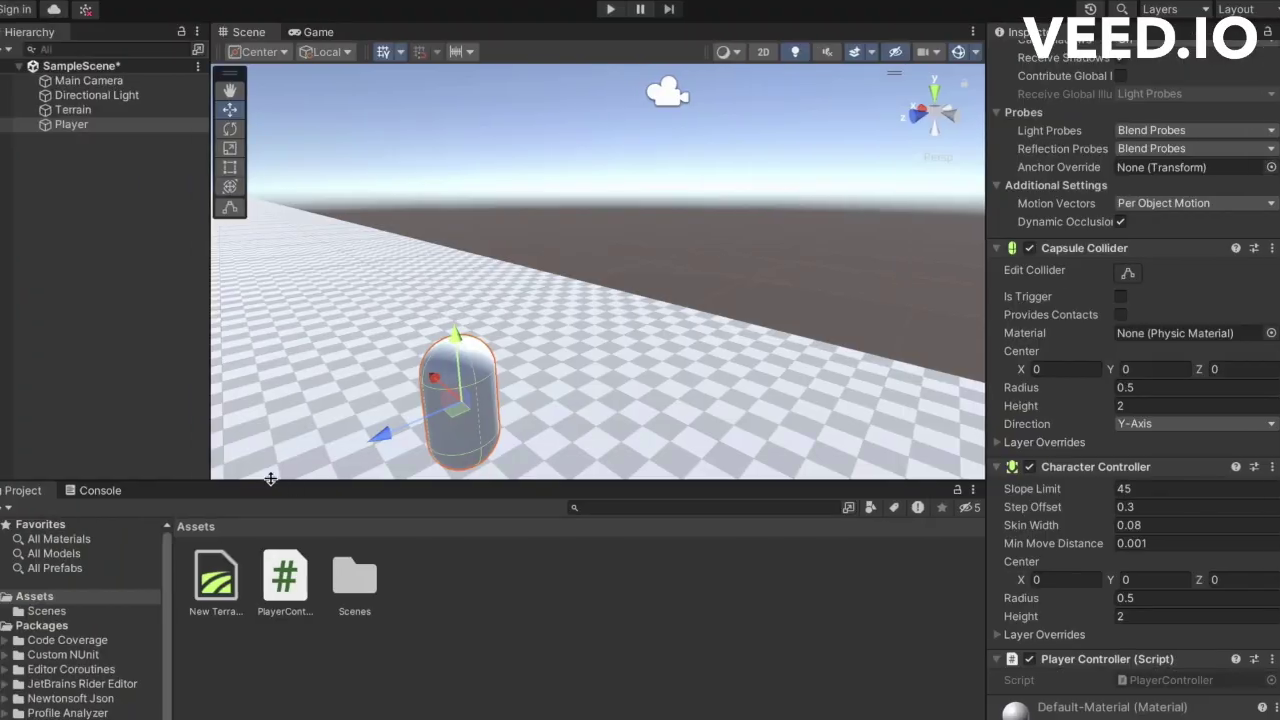
# From the Console errors, fix 'book' to 'bool', the lockSensitivity name and 'gravty' to 'gravity', saving each fix.
pyautogui.click(100, 125)
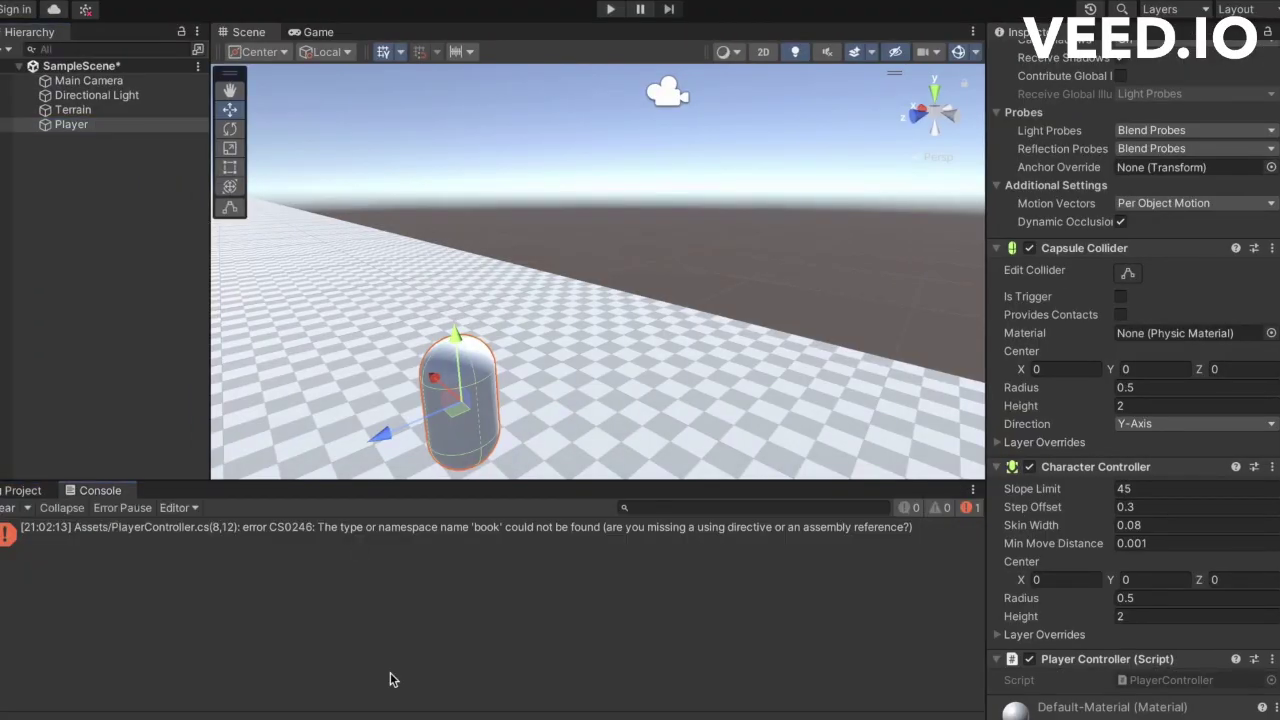
pyautogui.doubleClick(355, 530)
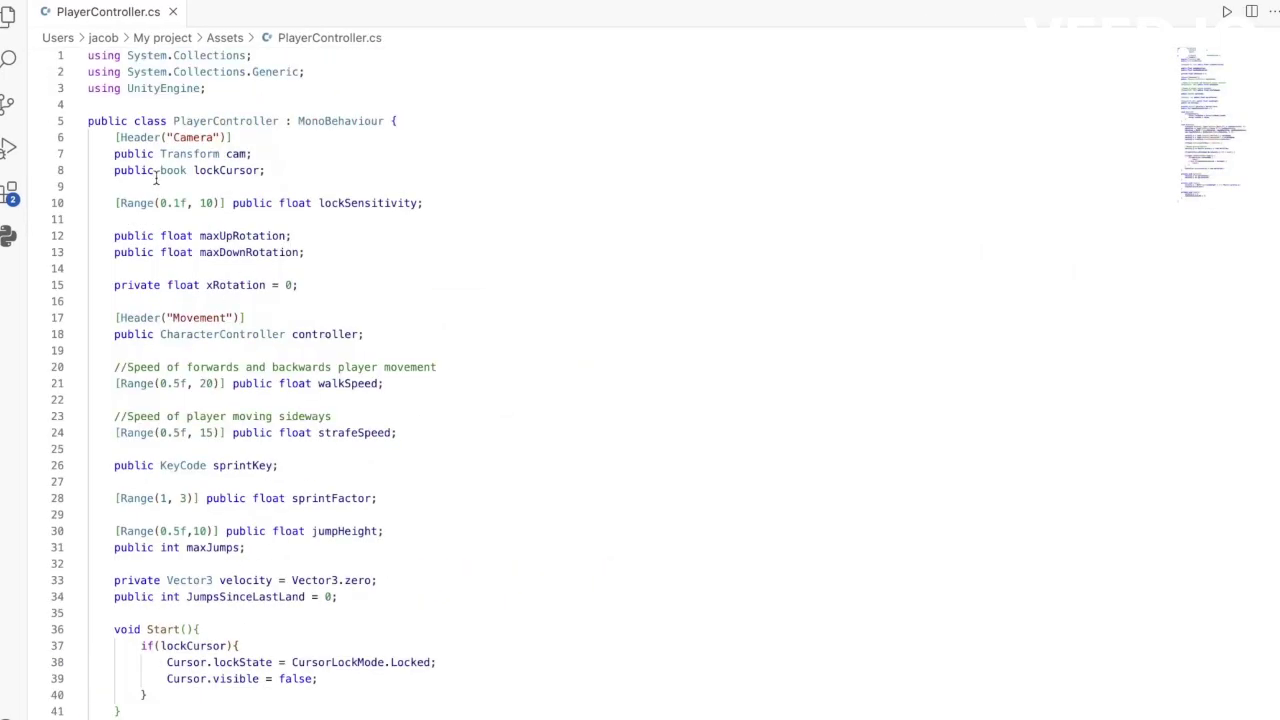
pyautogui.write('bool')
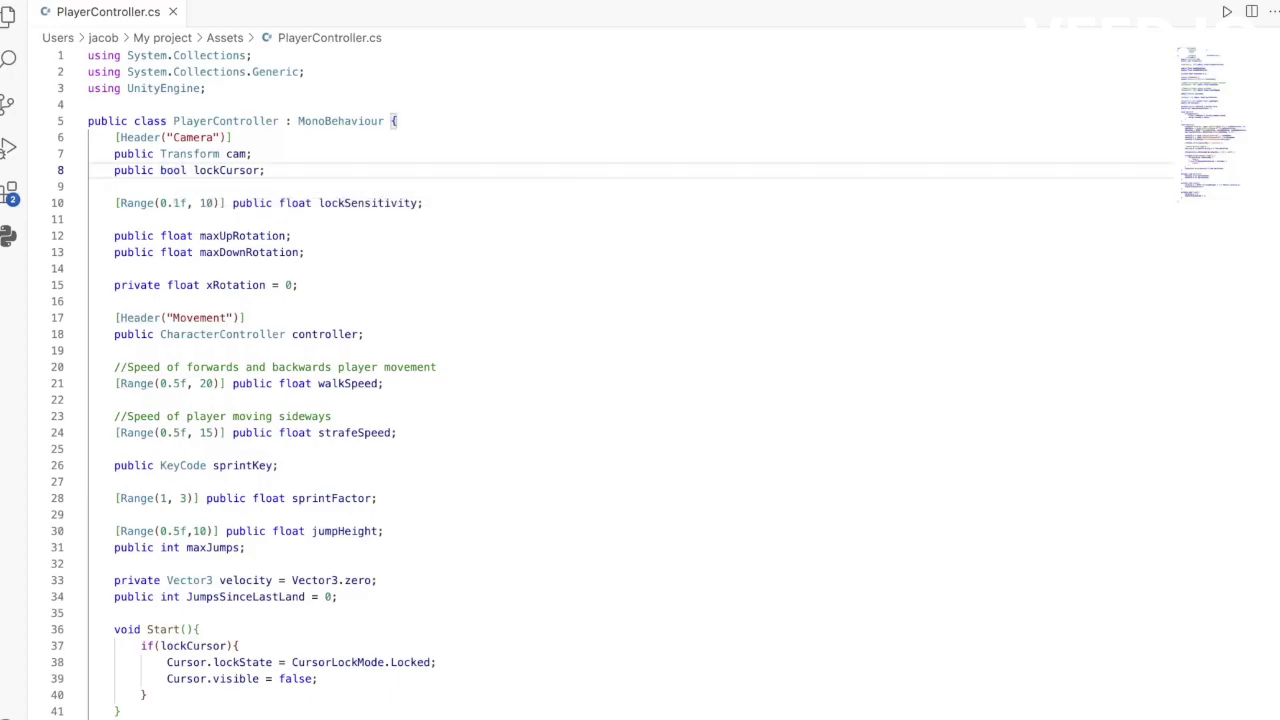
pyautogui.press('super+Tab')
pyautogui.press('super+Tab')
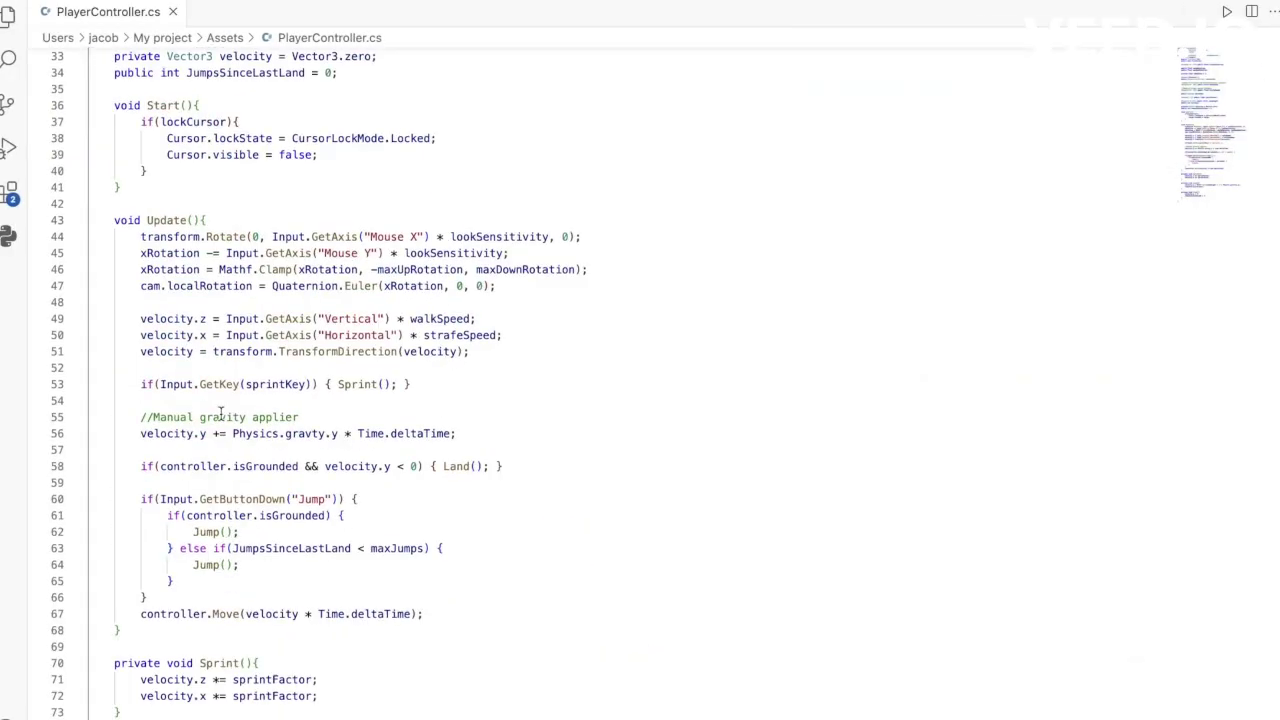
pyautogui.click(469, 236)
pyautogui.click(508, 300)
pyautogui.click(420, 250)
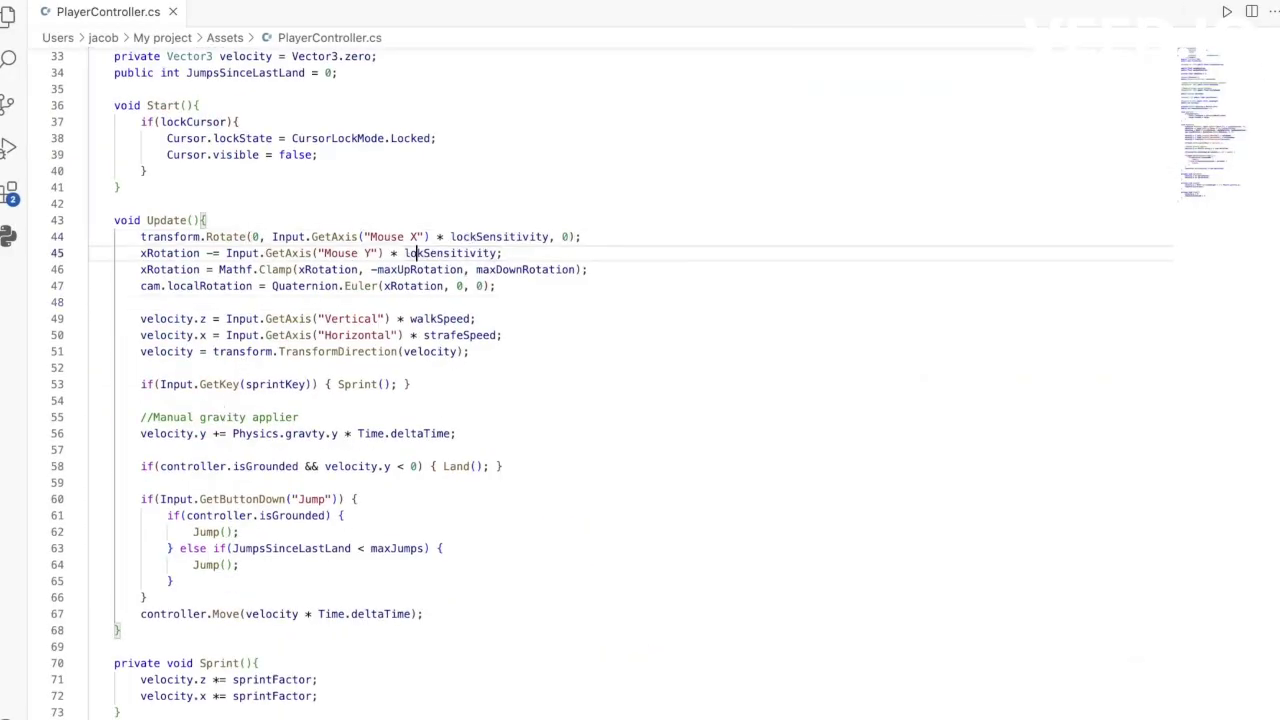
pyautogui.press('super+Tab')
pyautogui.doubleClick(450, 545)
pyautogui.write('i')
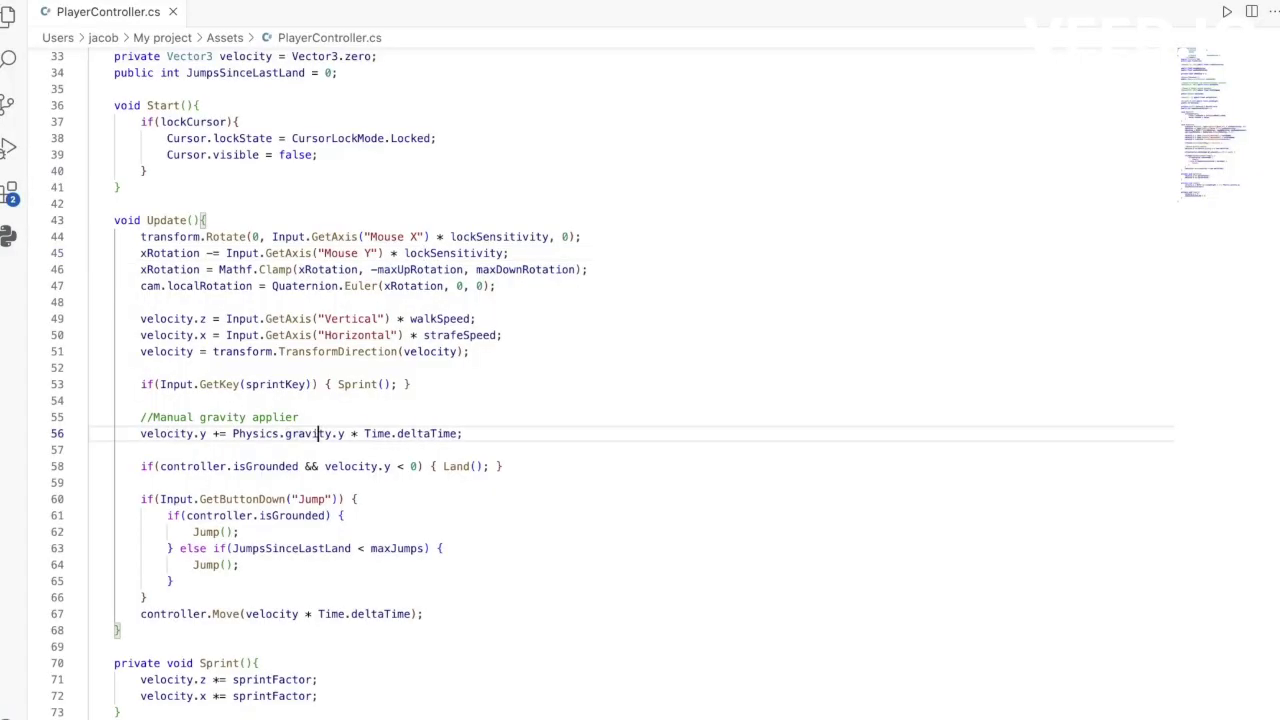
pyautogui.press('super+Tab')
# Assign Main Camera as Cam and Player's Character Controller to the PlayerController fields.
pyautogui.click(22, 490)
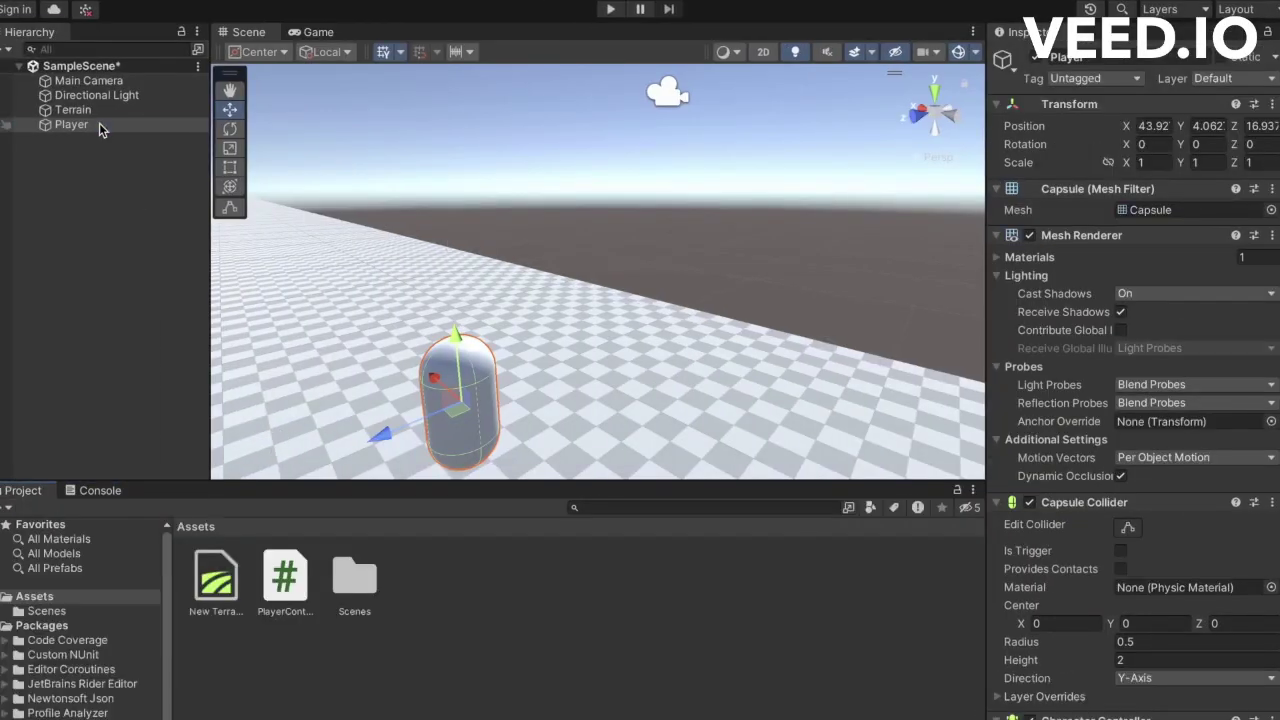
pyautogui.click(100, 126)
pyautogui.scroll(-3, 1160, 421)
pyautogui.scroll(-3, 1150, 380)
pyautogui.scroll(-5, 1133, 353)
pyautogui.click(1270, 427)
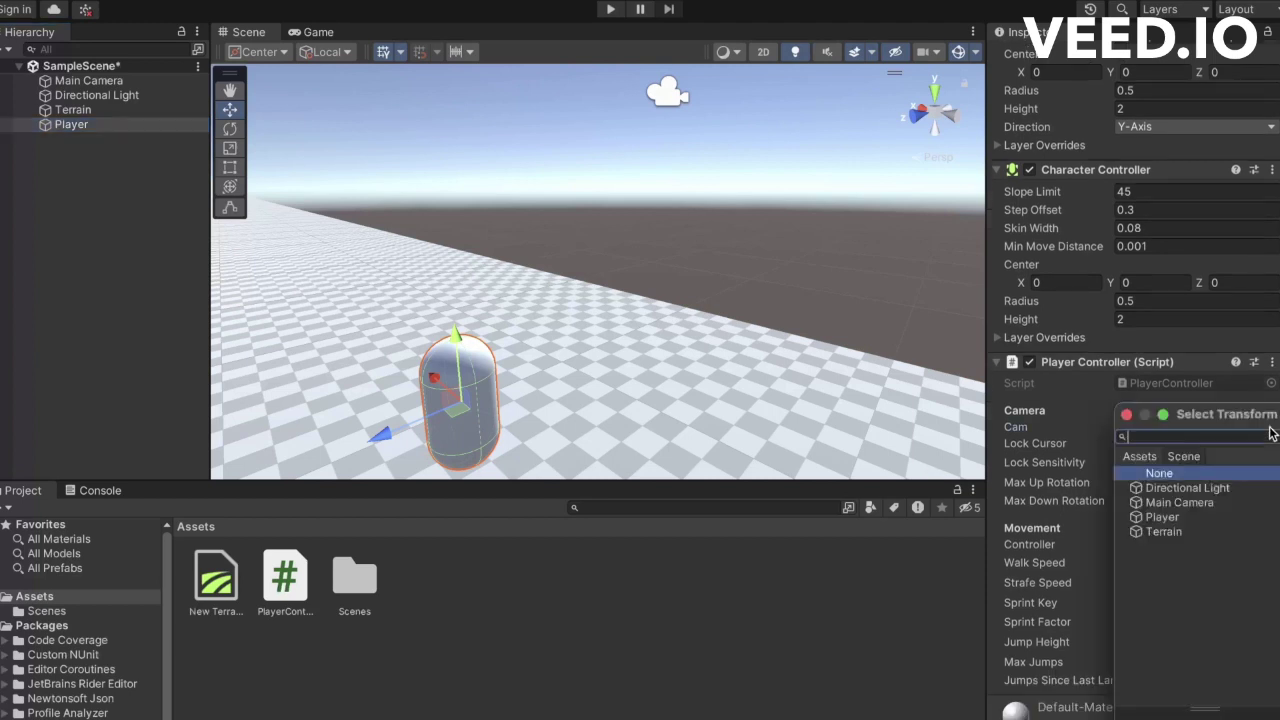
pyautogui.doubleClick(1200, 502)
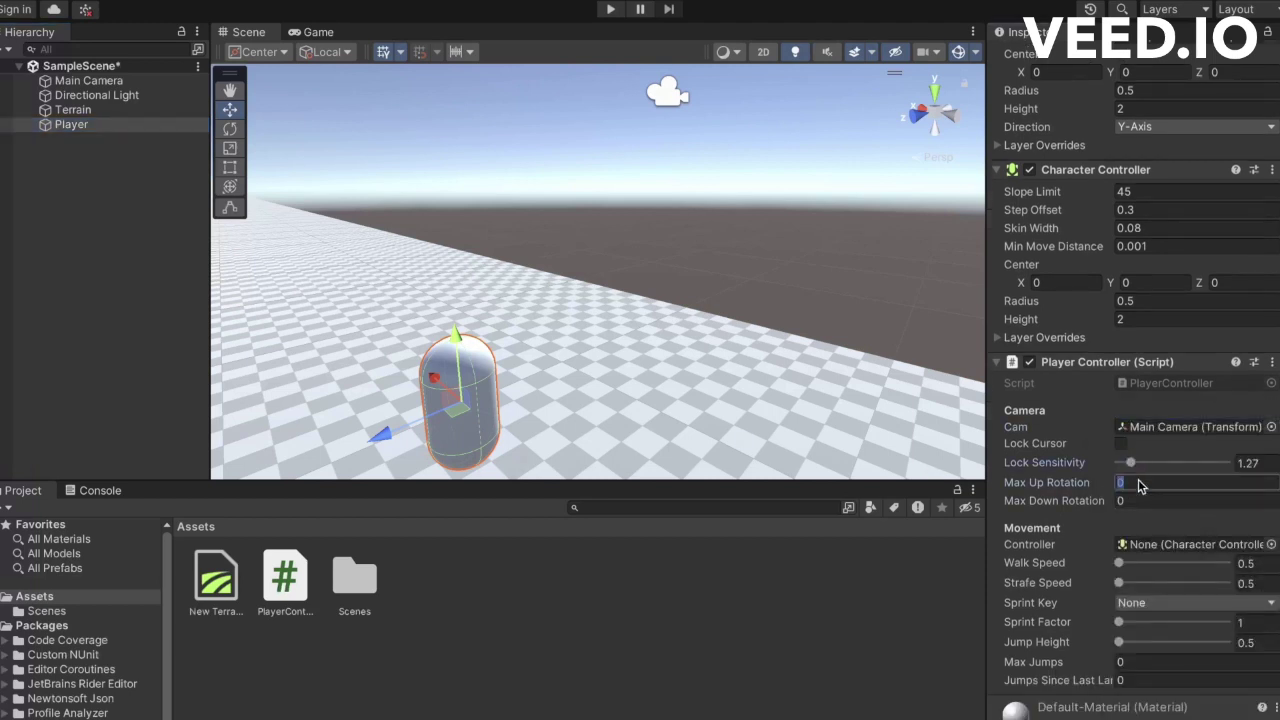
pyautogui.click(1270, 544)
pyautogui.doubleClick(1229, 520)
pyautogui.write('9')
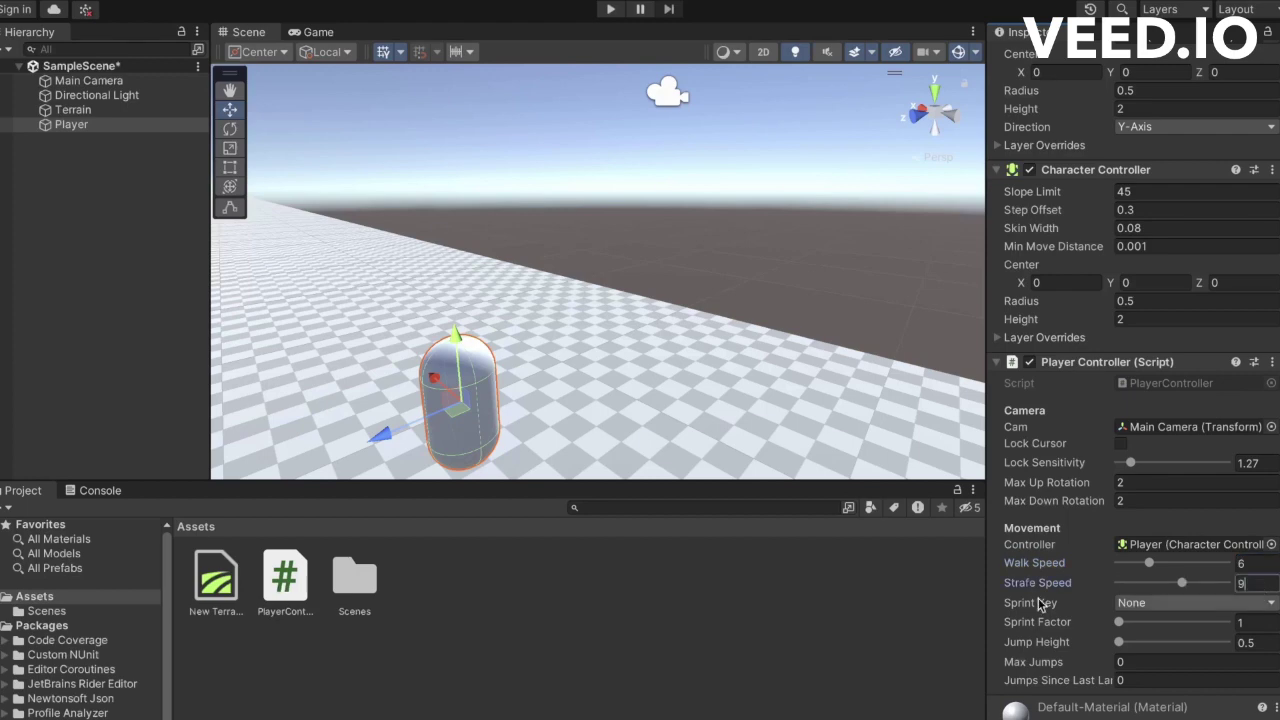
# Set the PlayerController sprint key to Left Shift.
pyautogui.click(1130, 611)
pyautogui.scroll(-5, 1180, 450)
pyautogui.scroll(-1, 1180, 277)
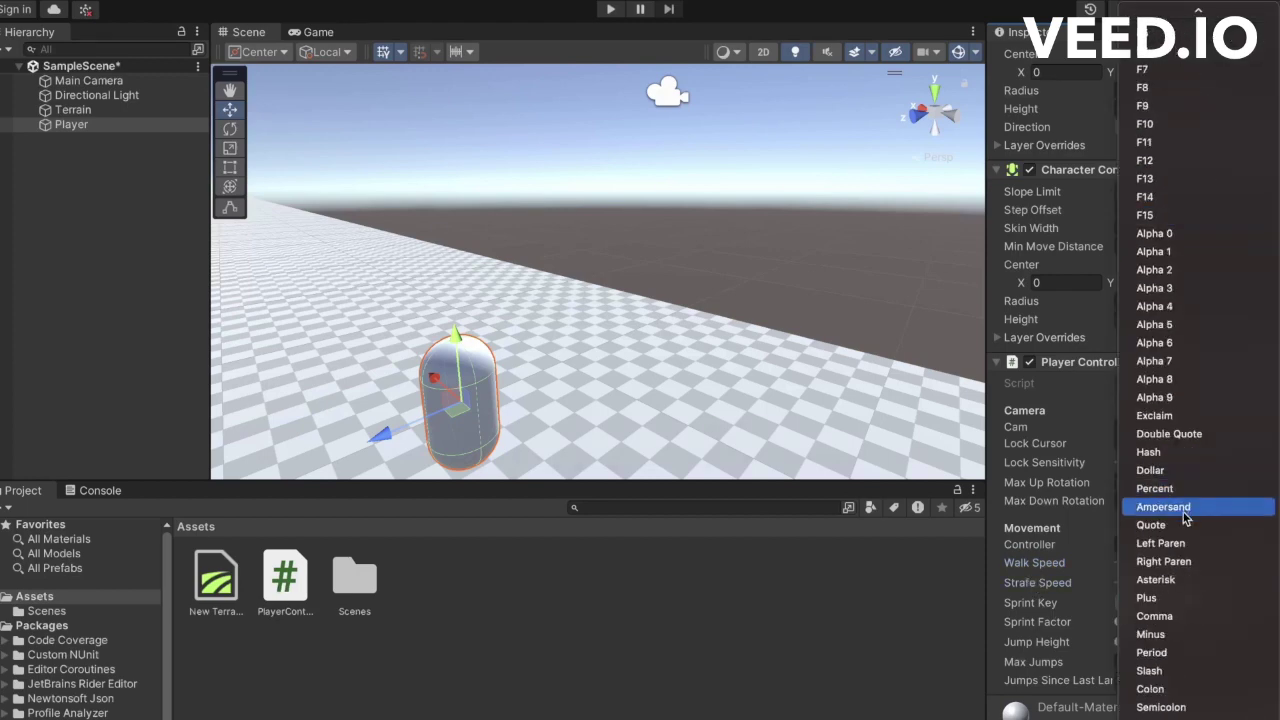
pyautogui.scroll(-4, 1181, 544)
pyautogui.scroll(5, 1181, 300)
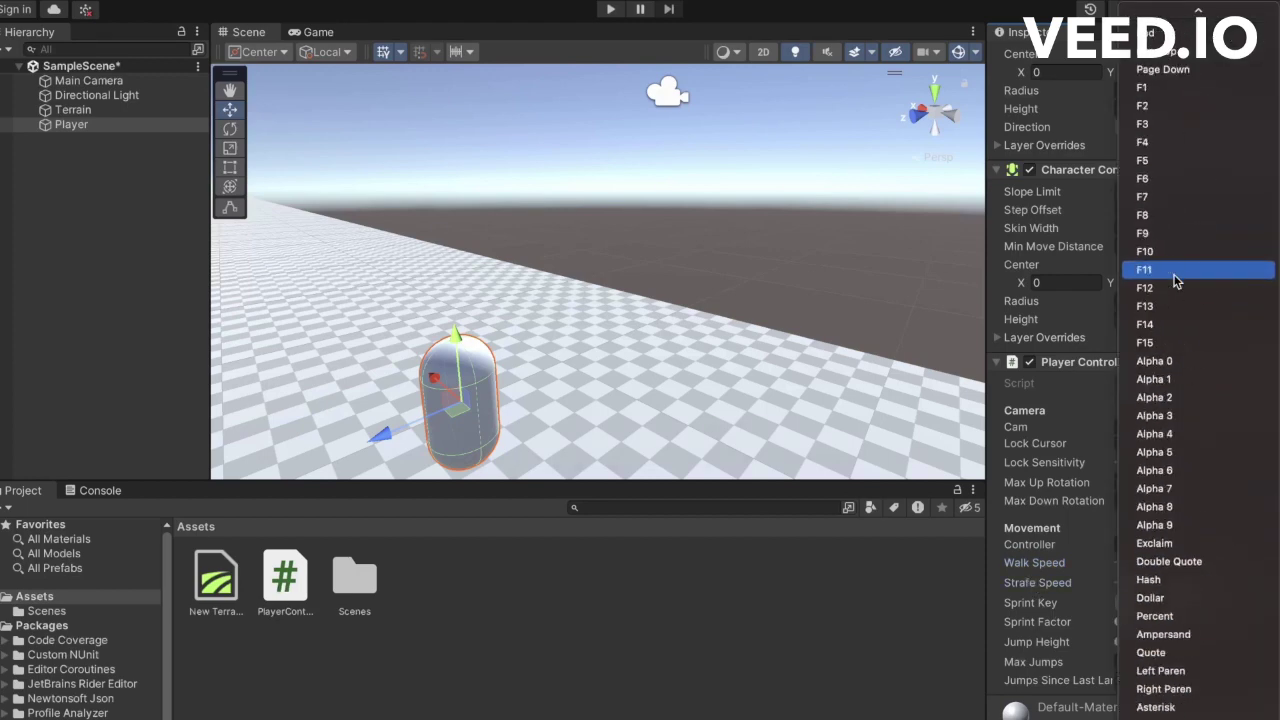
pyautogui.scroll(3, 1183, 255)
pyautogui.scroll(5, 1181, 251)
pyautogui.scroll(-12, 1181, 251)
pyautogui.scroll(-9, 1160, 251)
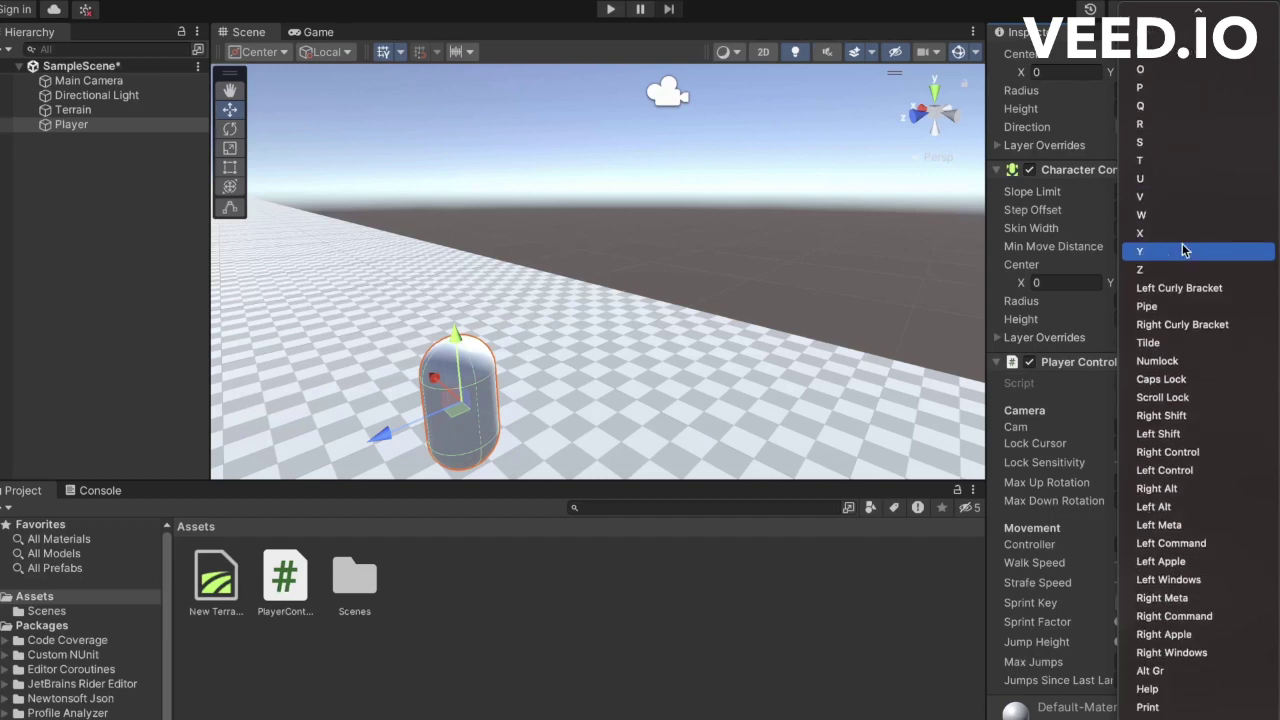
pyautogui.click(1176, 433)
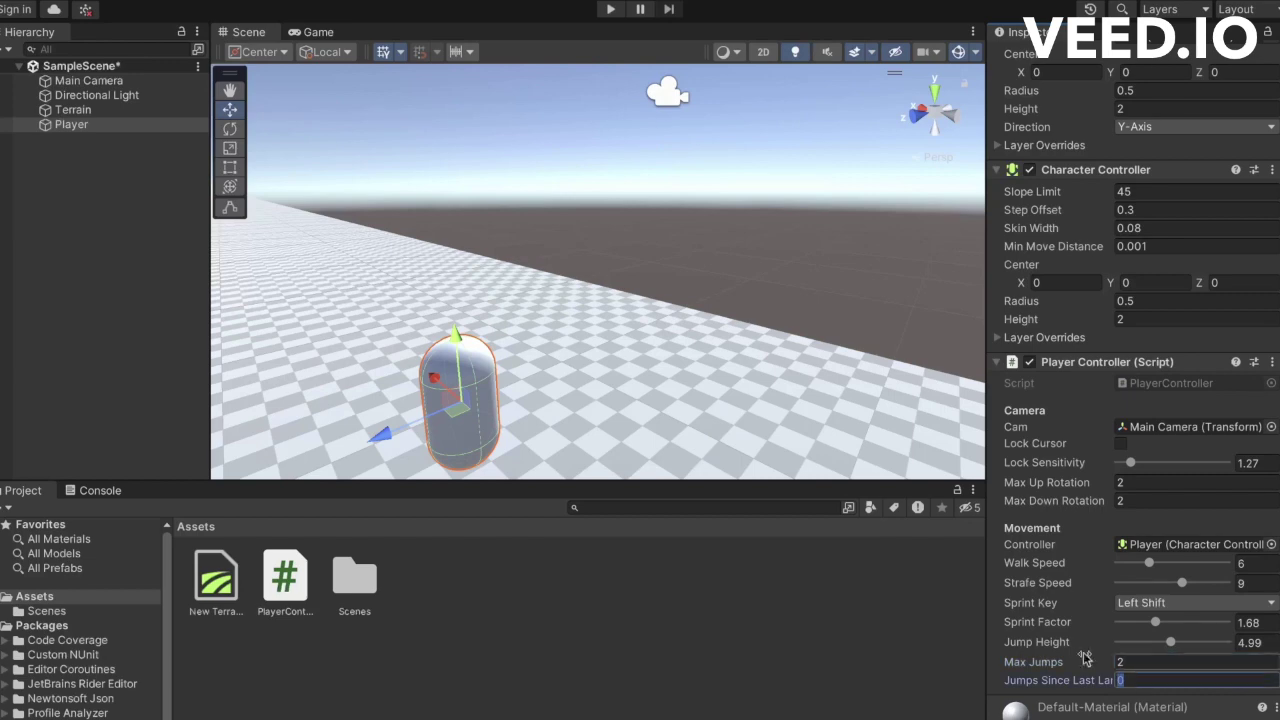
# Test in Play mode, make Main Camera a child of Player, then test again.
pyautogui.hotkey('ctrl', 'p')
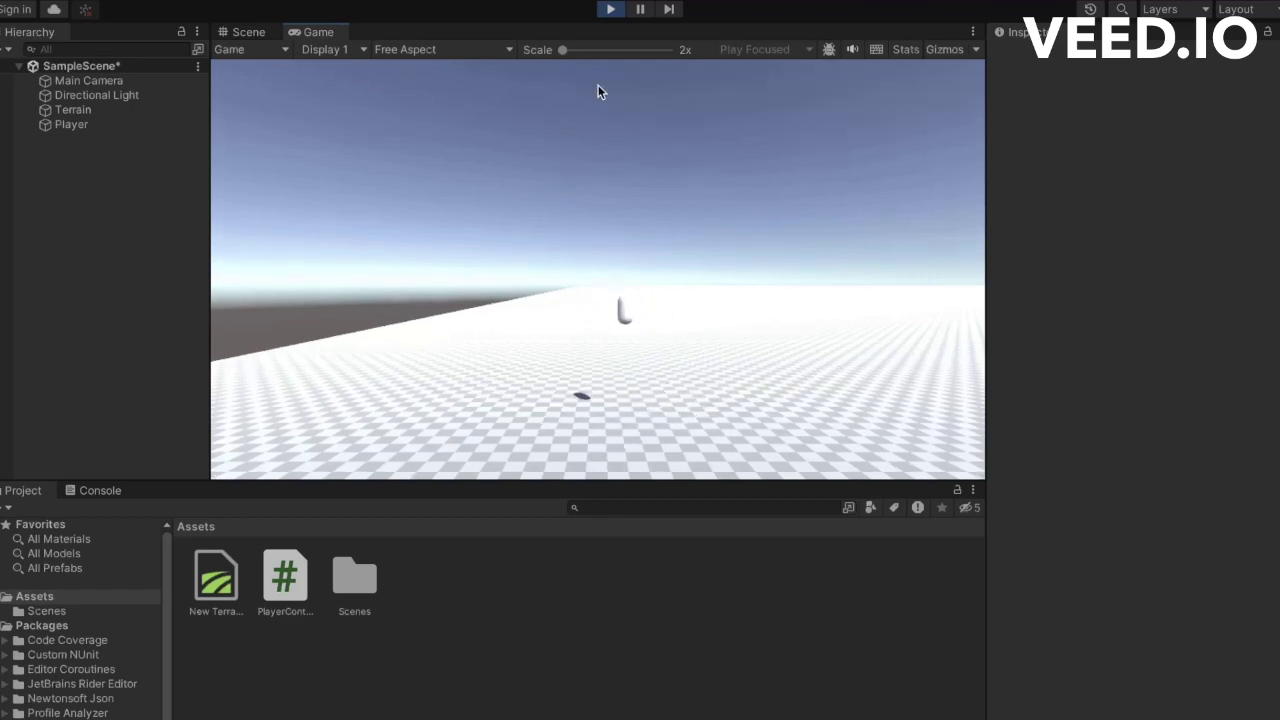
pyautogui.click(610, 9)
pyautogui.moveTo(89, 80); pyautogui.dragTo(71, 124)
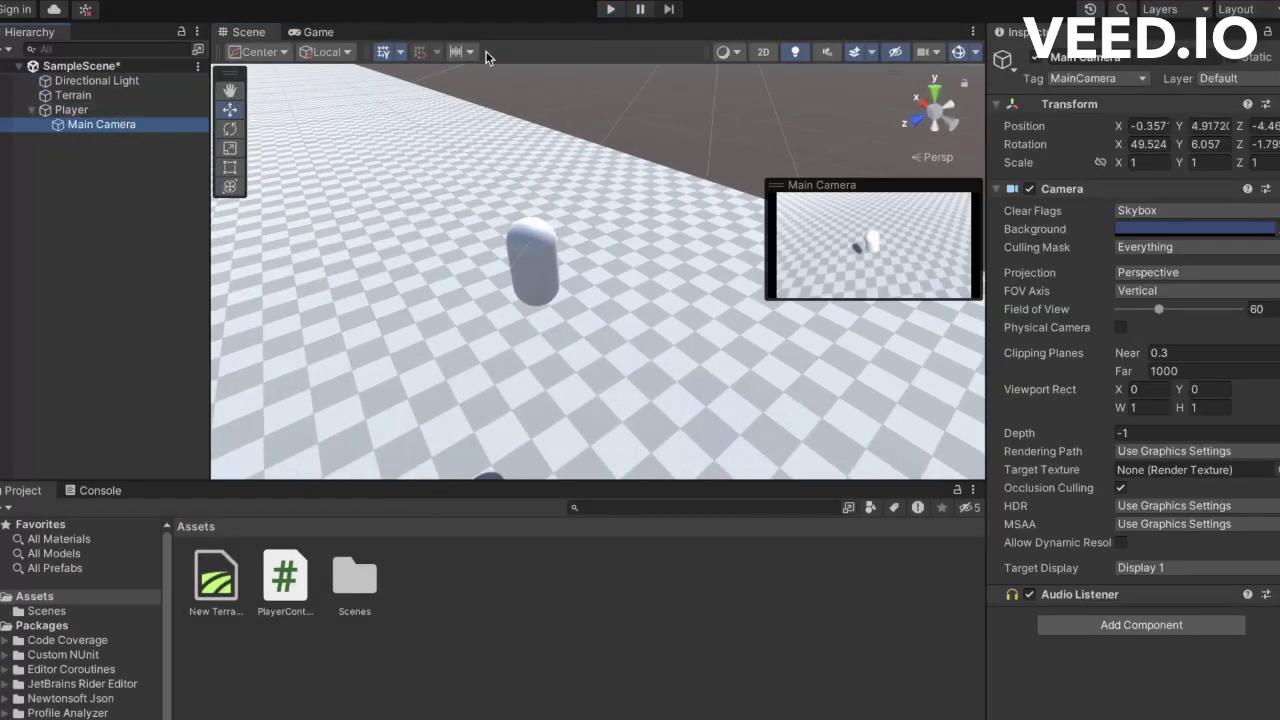
pyautogui.click(610, 9)
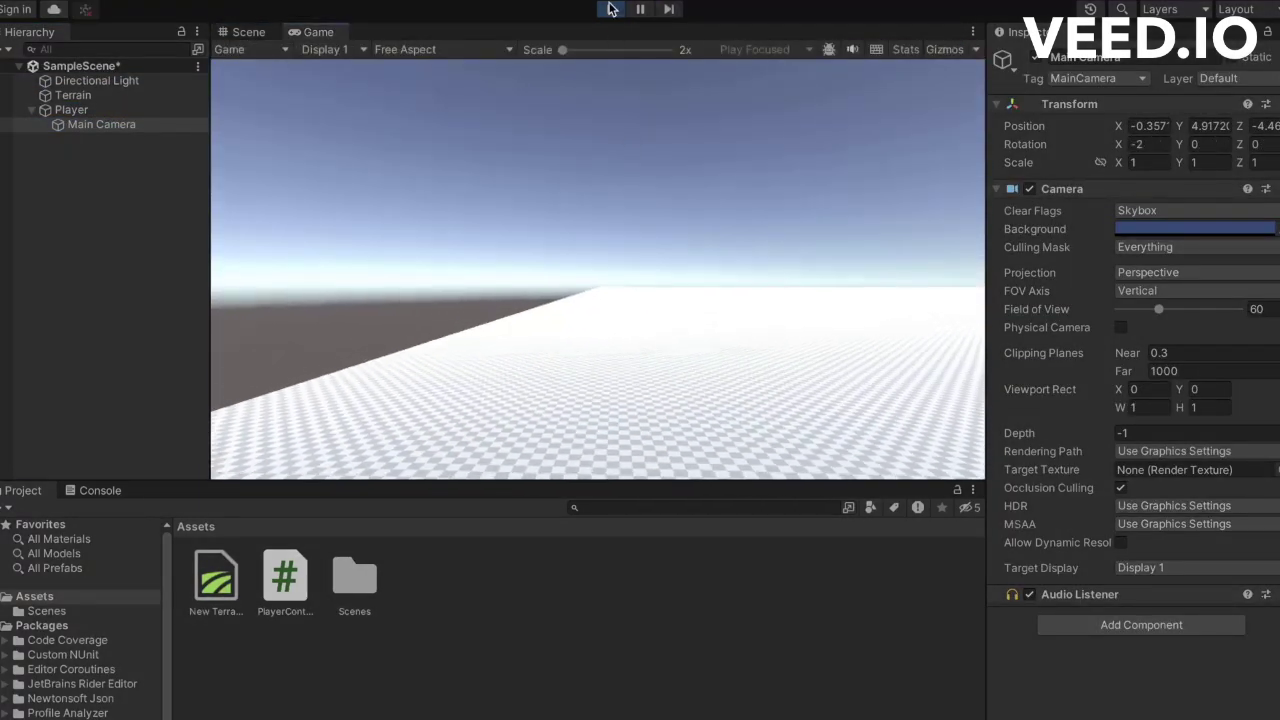
pyautogui.hotkey('ctrl', 'p')
pyautogui.click(529, 285)
pyautogui.scroll(-5, 1243, 338)
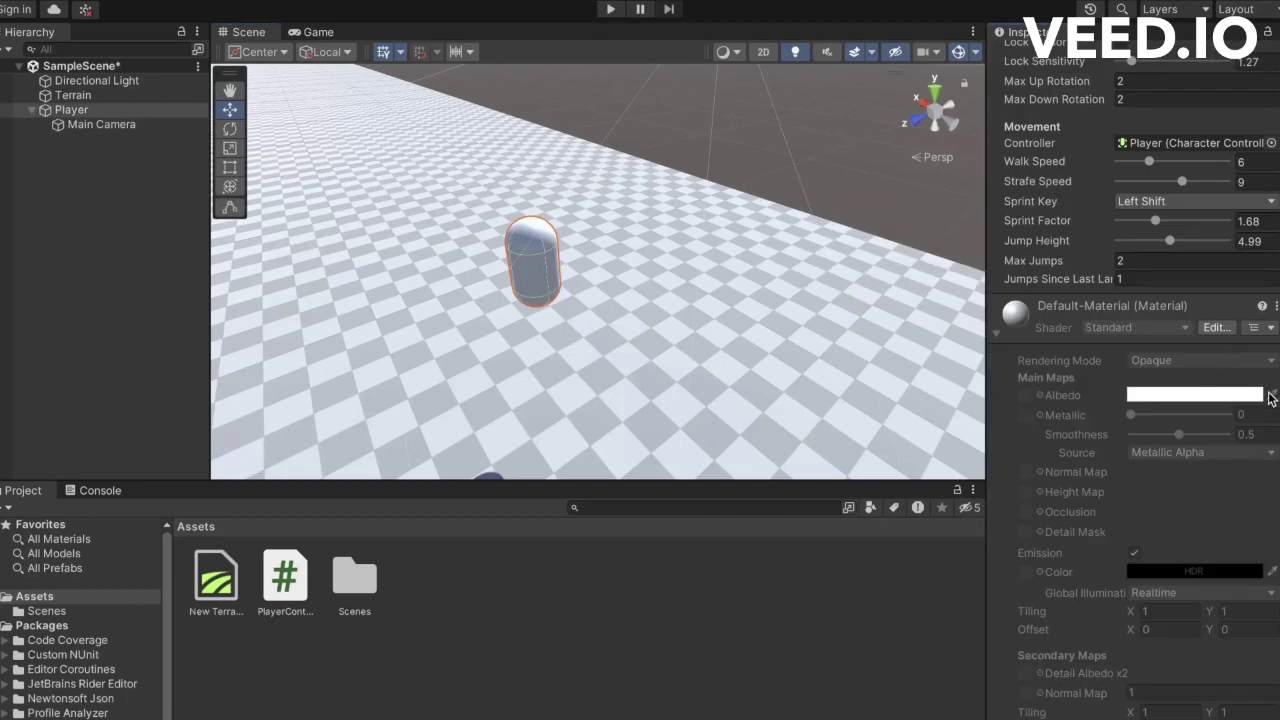
# Create a New Material in Assets and set its Albedo colour to red.
pyautogui.rightClick(340, 600)
pyautogui.moveTo(400, 297)
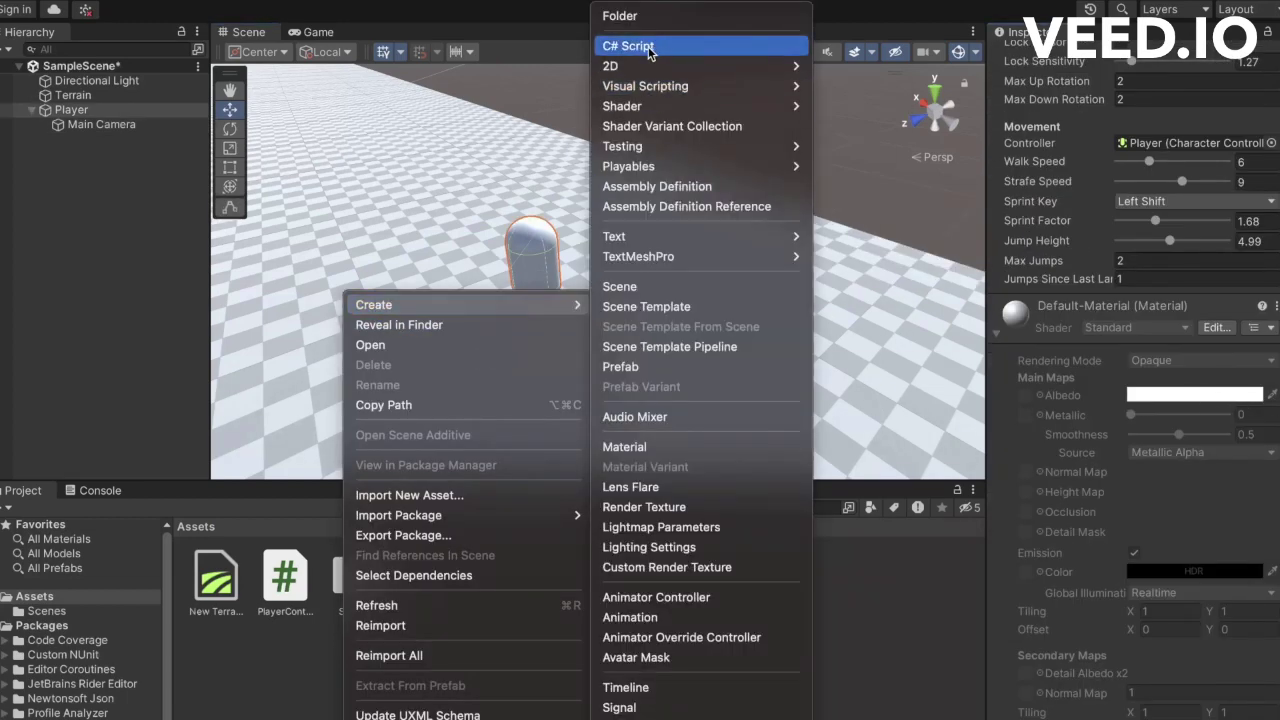
pyautogui.click(697, 446)
pyautogui.click(1200, 137)
pyautogui.click(1240, 290)
# Try applying the New Material to the Player via its material slot and the capsule.
pyautogui.click(71, 109)
pyautogui.scroll(-10, 1150, 400)
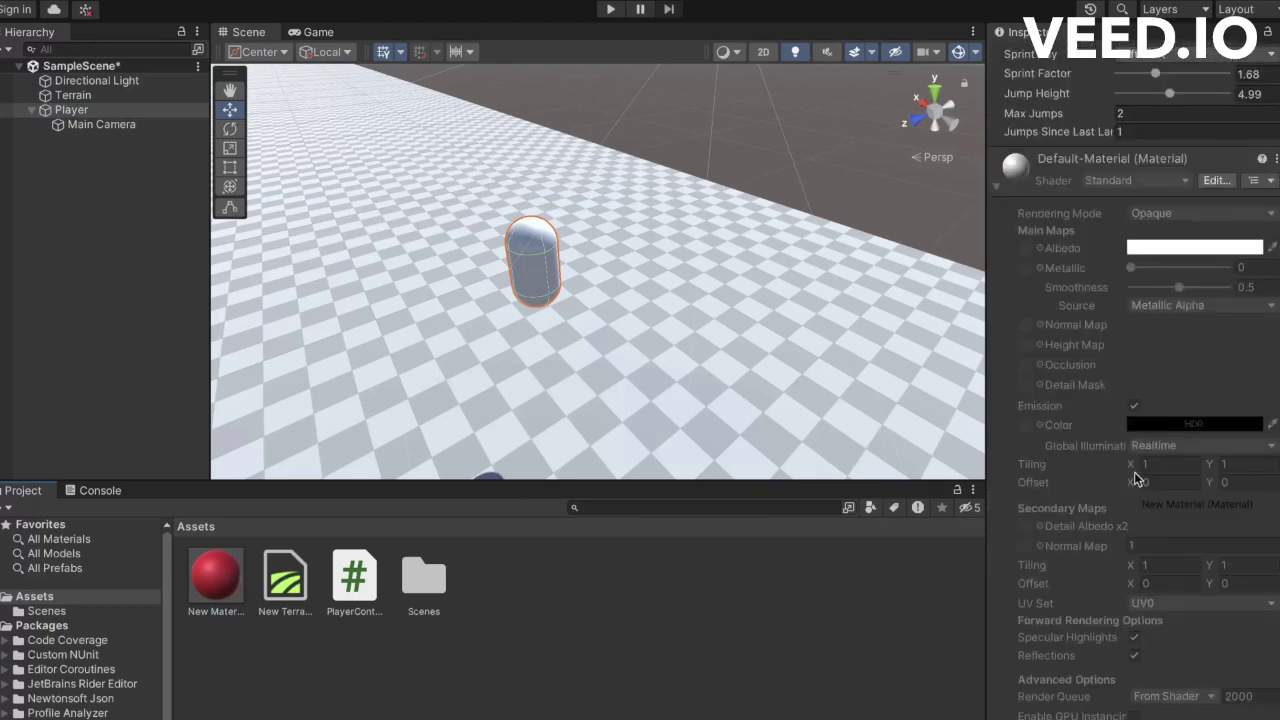
pyautogui.moveTo(215, 575); pyautogui.dragTo(1108, 585)
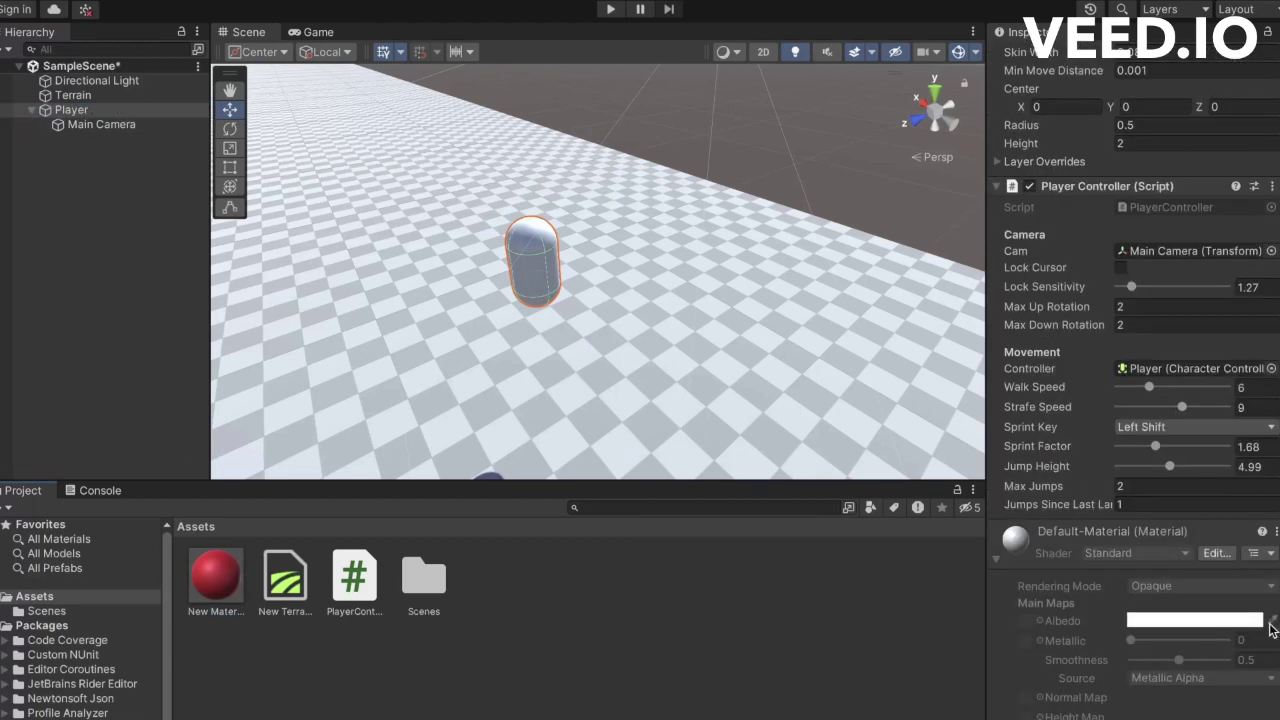
pyautogui.click(1217, 379)
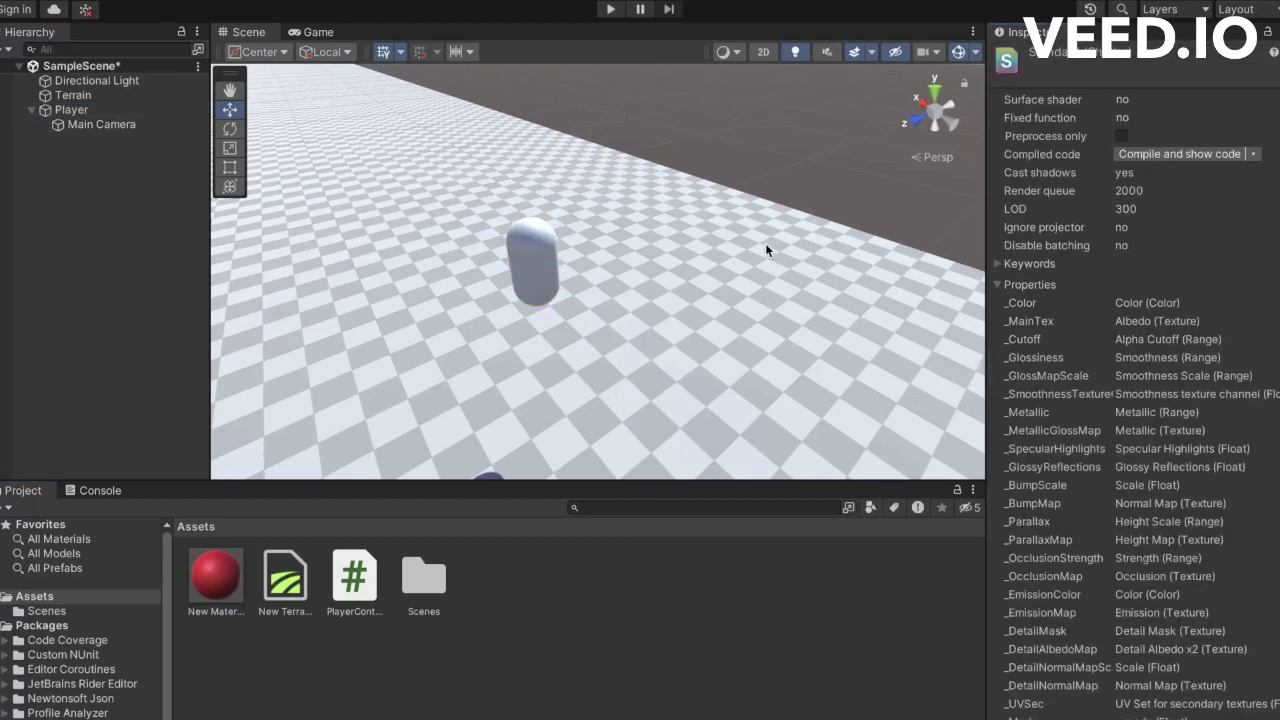
pyautogui.click(90, 109)
pyautogui.scroll(-10, 1263, 371)
pyautogui.rightClick(1169, 328)
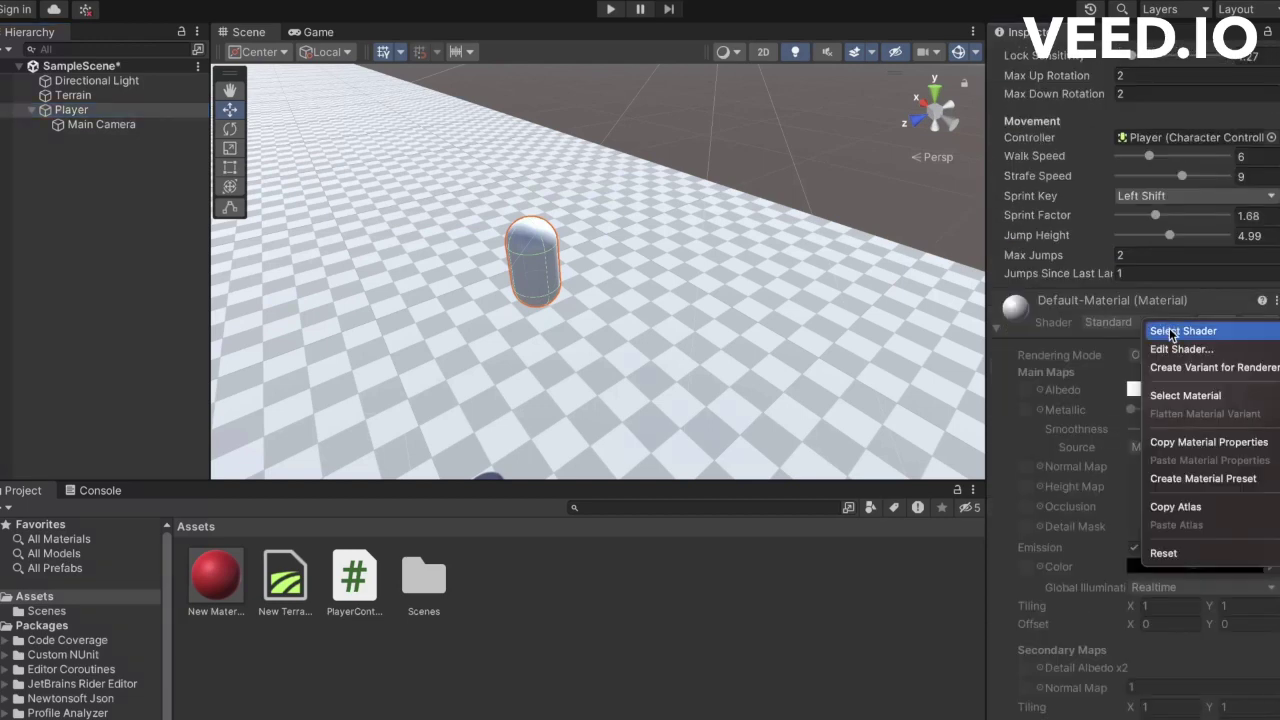
pyautogui.click(1182, 370)
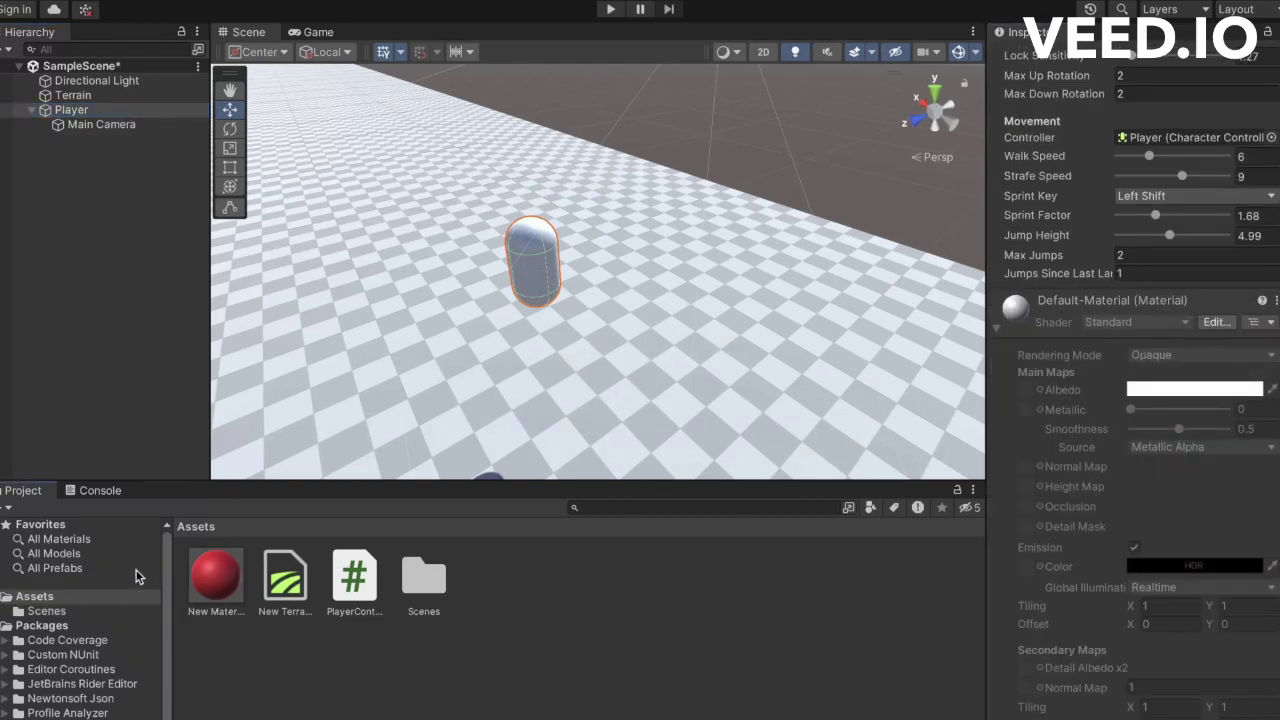
pyautogui.click(216, 577)
pyautogui.click(1140, 73)
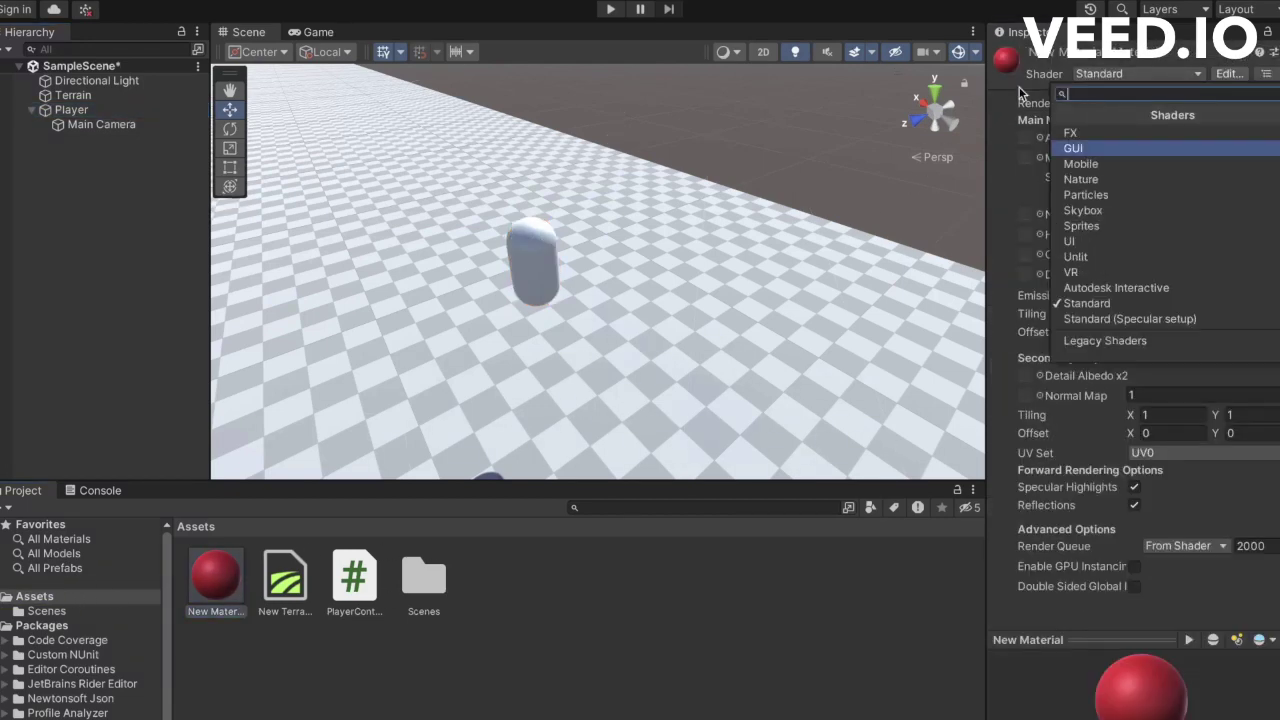
pyautogui.click(71, 109)
pyautogui.moveTo(216, 577); pyautogui.dragTo(414, 391)
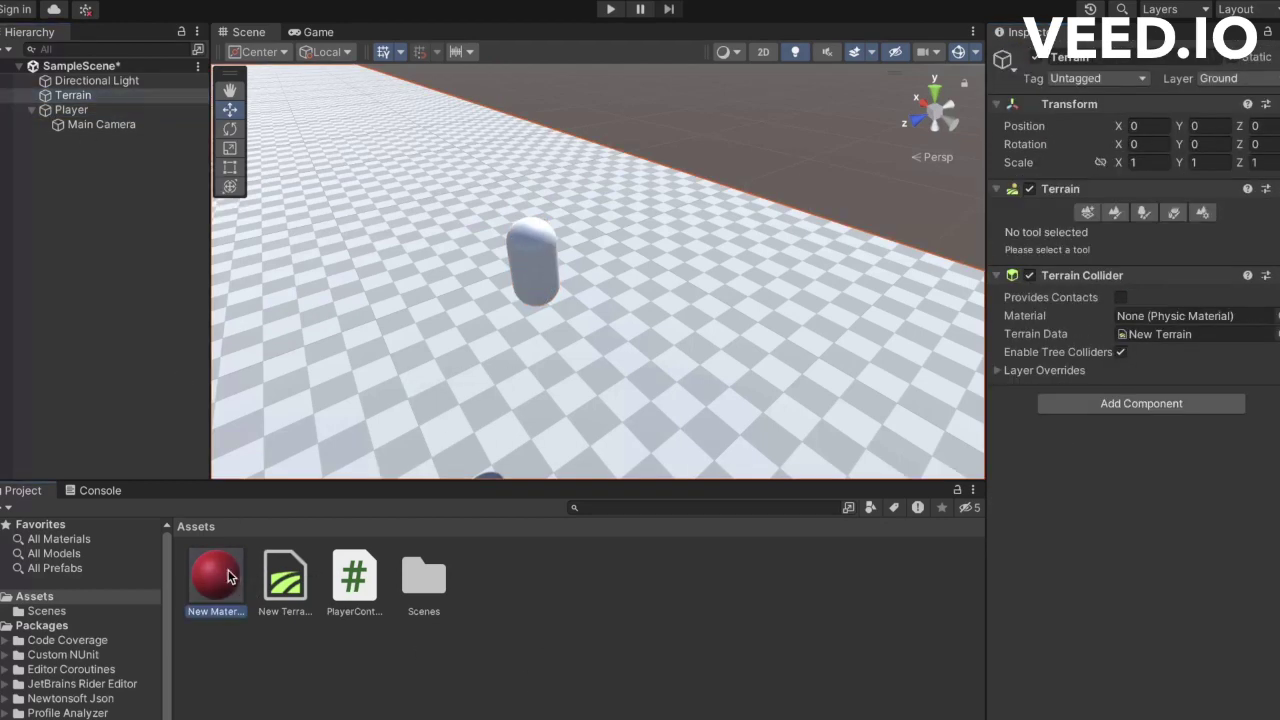
# Search 'anim' in the Terrain's Add Component box, then clear the search.
pyautogui.click(1100, 405)
pyautogui.press('BackSpace')
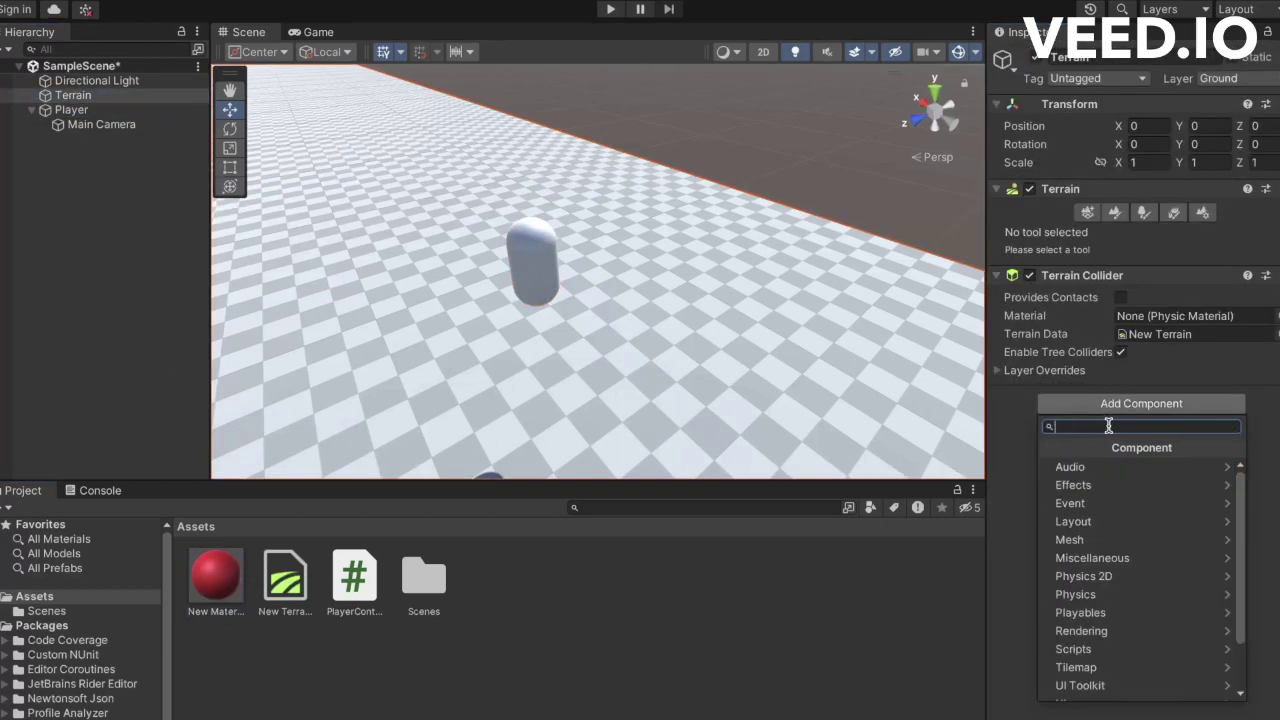
pyautogui.write('anim')
pyautogui.press('BackSpace')
pyautogui.press('BackSpace')
pyautogui.press('BackSpace')
pyautogui.scroll(-3, 1126, 514)
# Drop the New Material onto the Player capsule, turning it red, and enter Play mode.
pyautogui.click(71, 109)
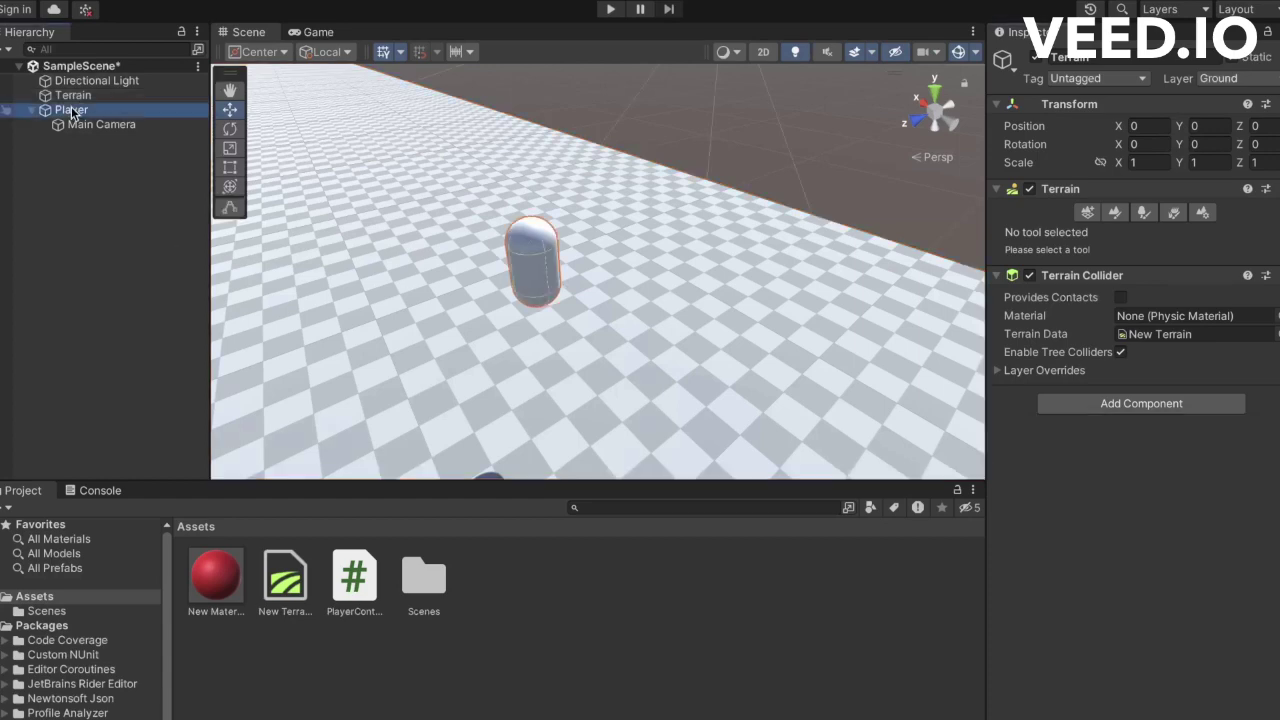
pyautogui.scroll(-10, 1163, 697)
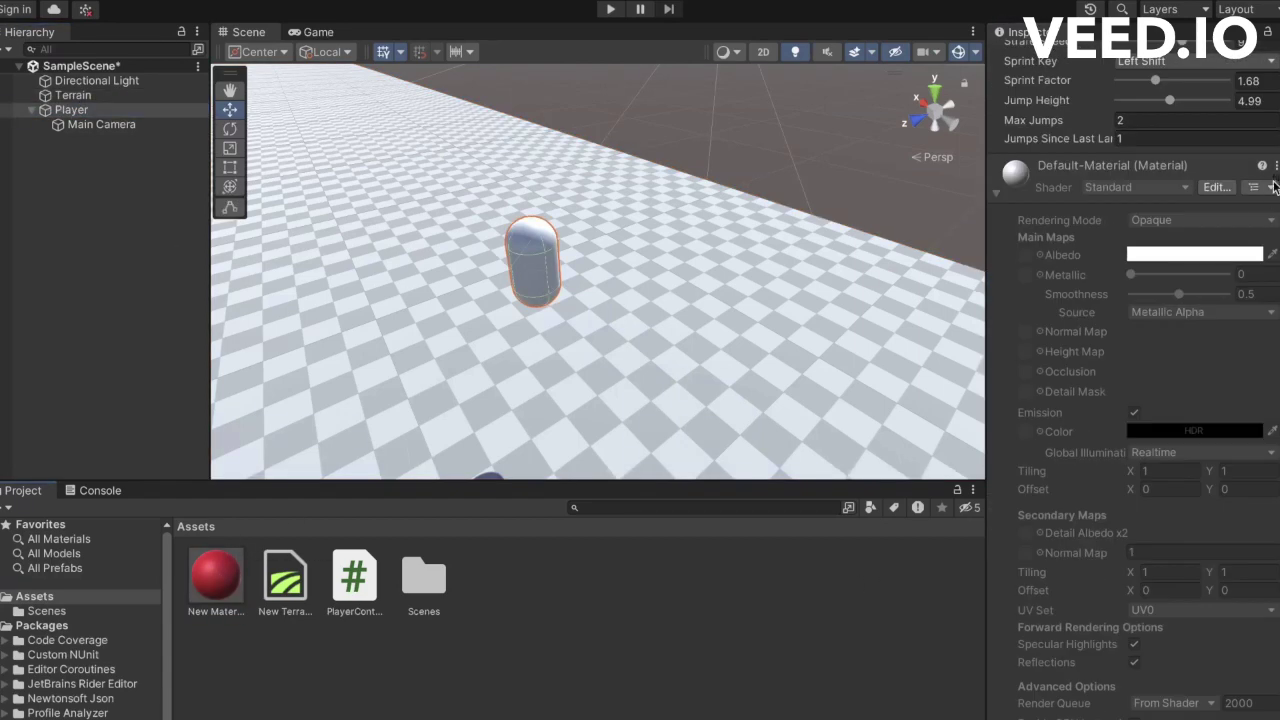
pyautogui.moveTo(215, 575); pyautogui.dragTo(533, 260)
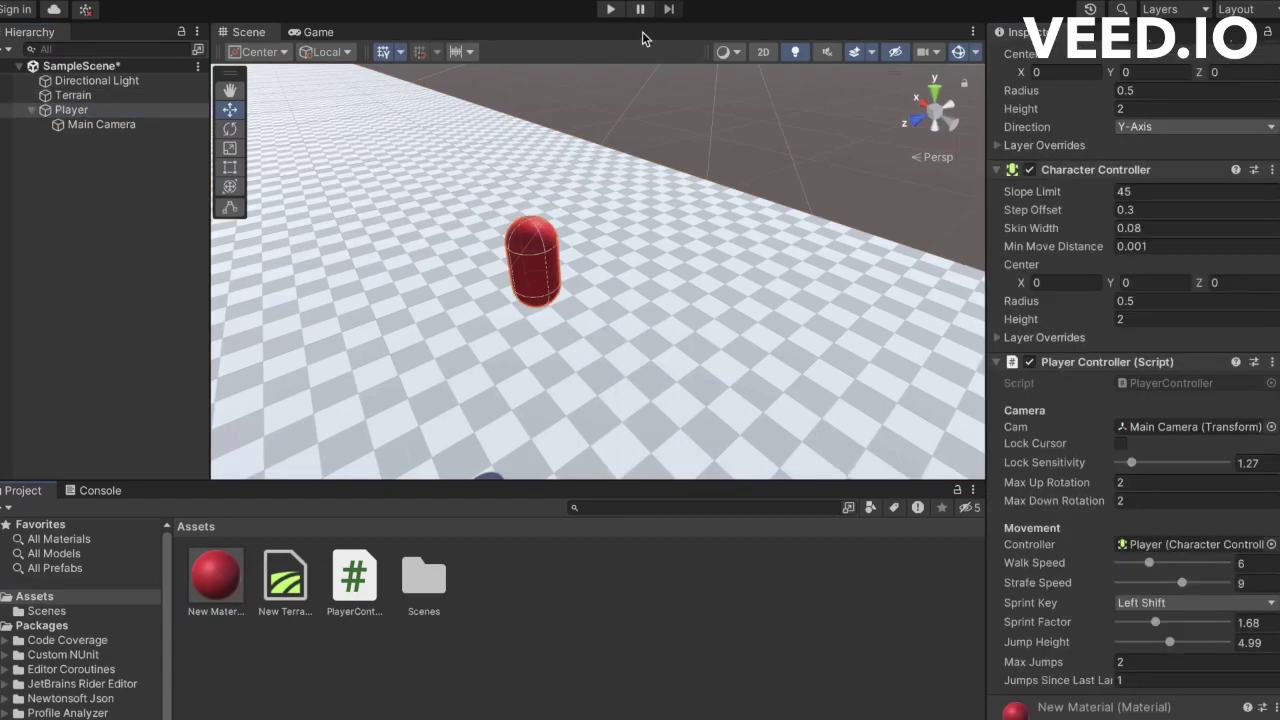
pyautogui.click(610, 9)
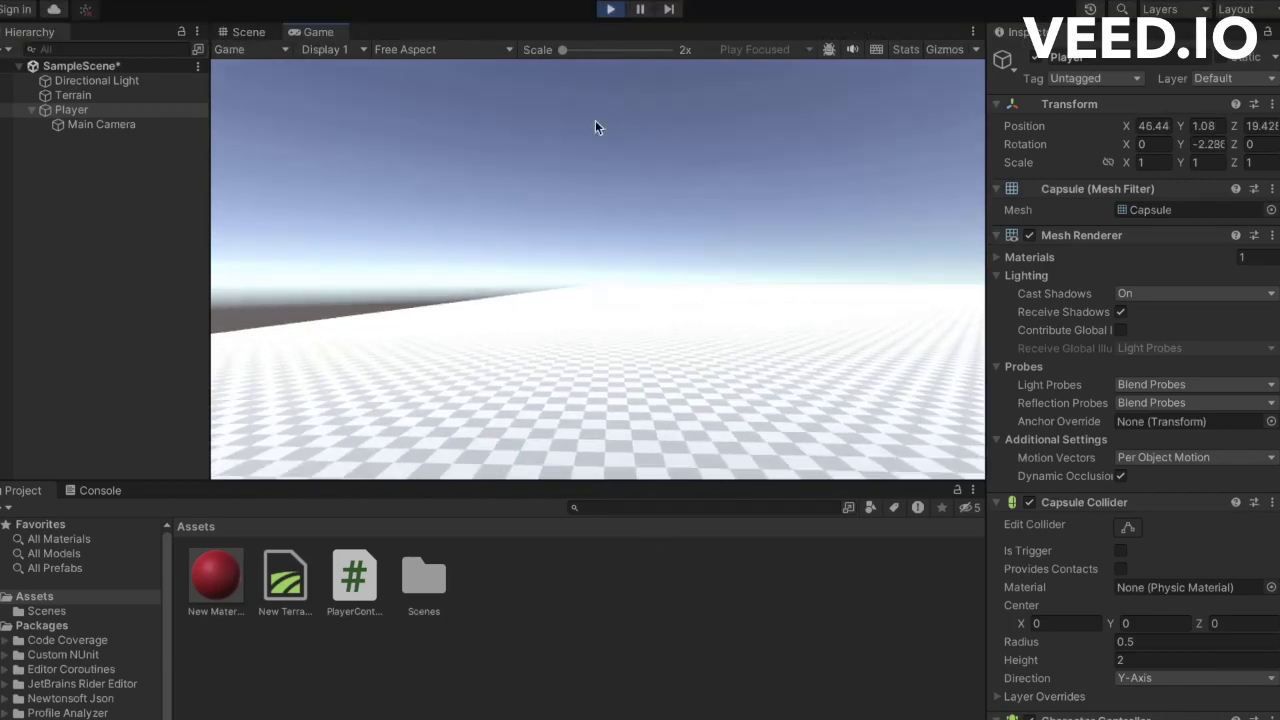
# Stop Play mode, move Main Camera out from under Player to the hierarchy root, and play again.
pyautogui.click(610, 9)
pyautogui.moveTo(101, 124); pyautogui.dragTo(117, 74)
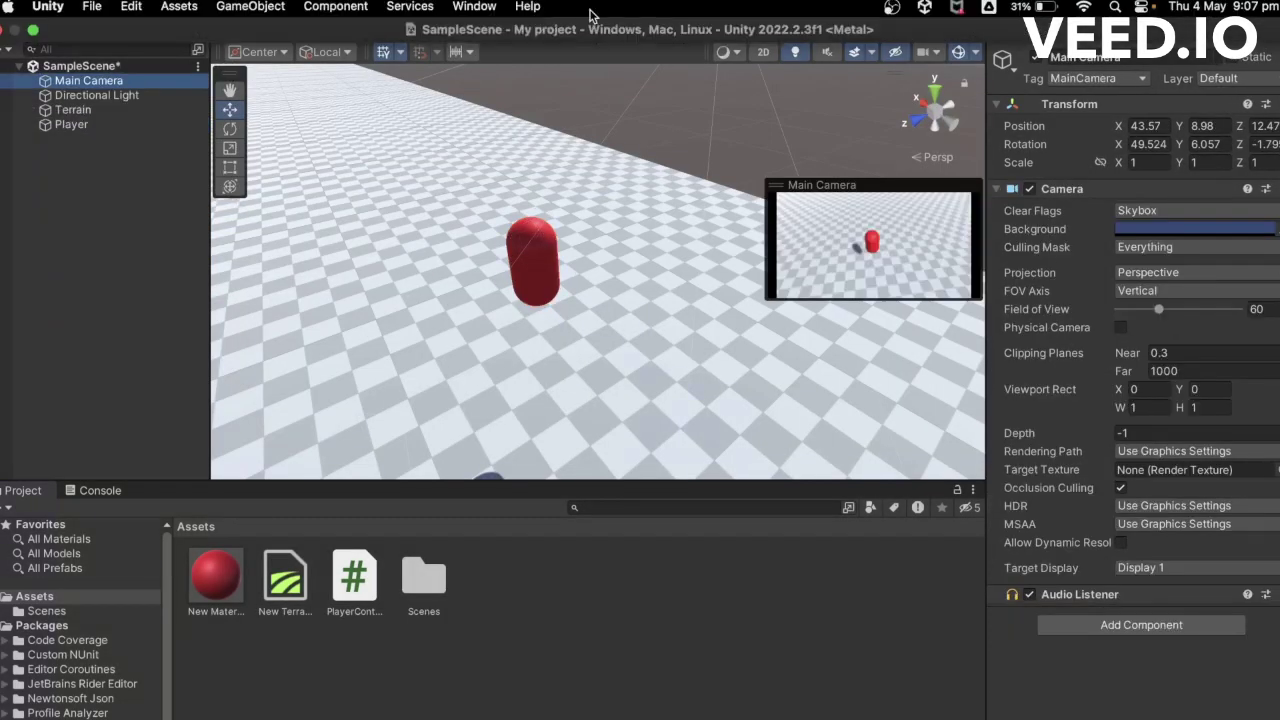
pyautogui.click(610, 9)
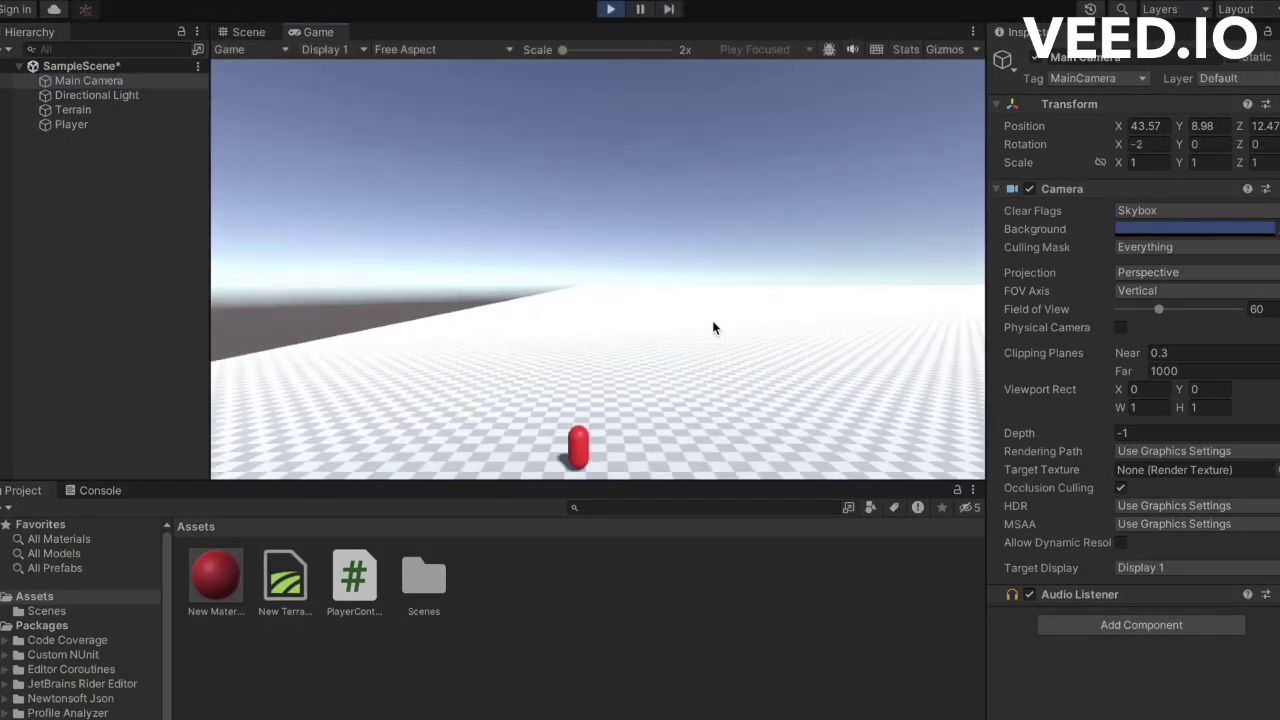